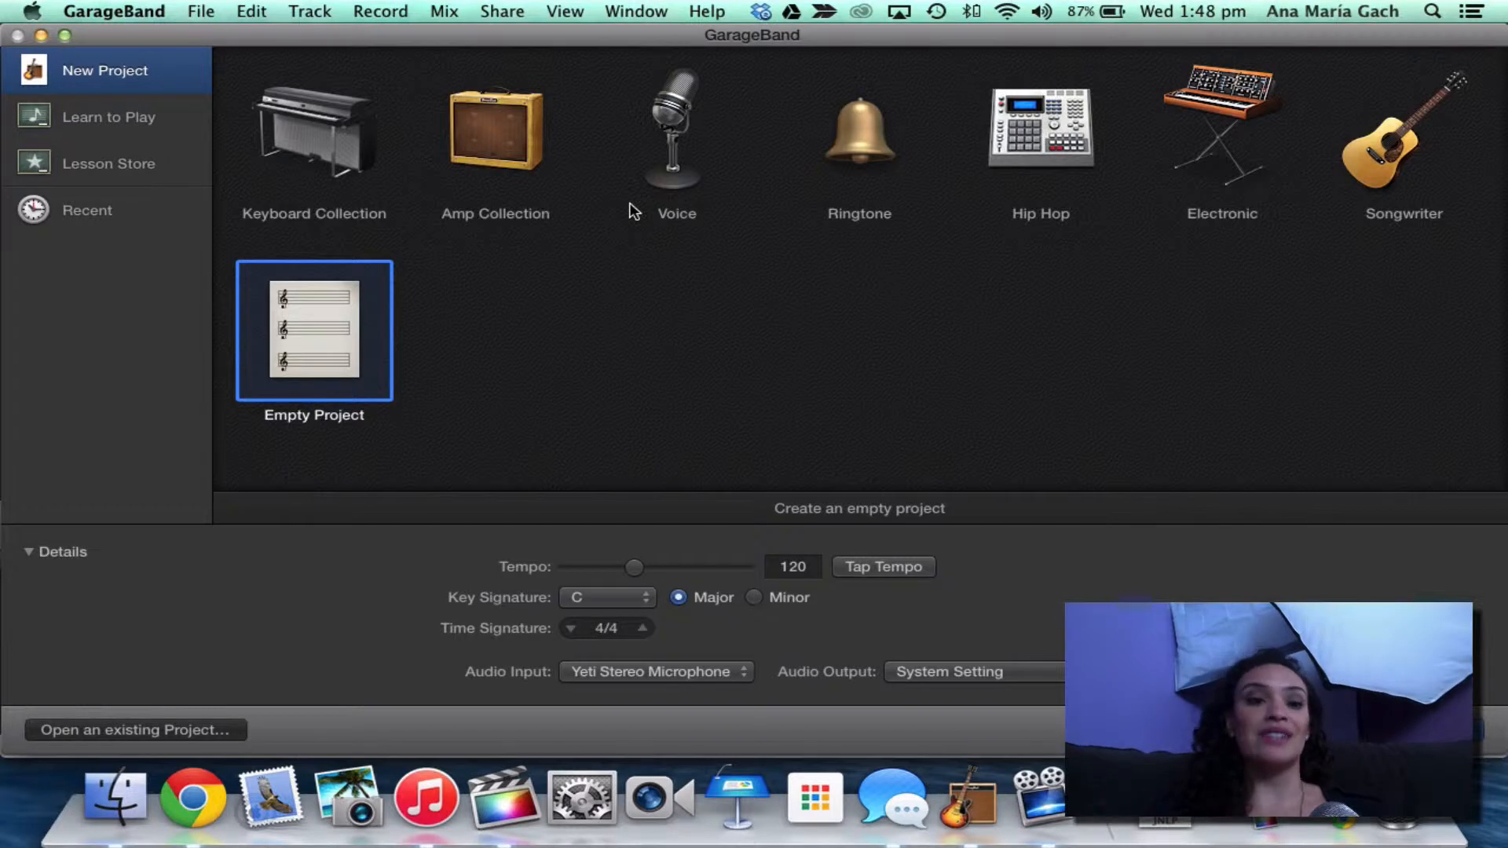
- Preview the Voice and Ringtone templates, and select the Empty Project template
{"action": "left_click", "coordinate": [660, 204]}
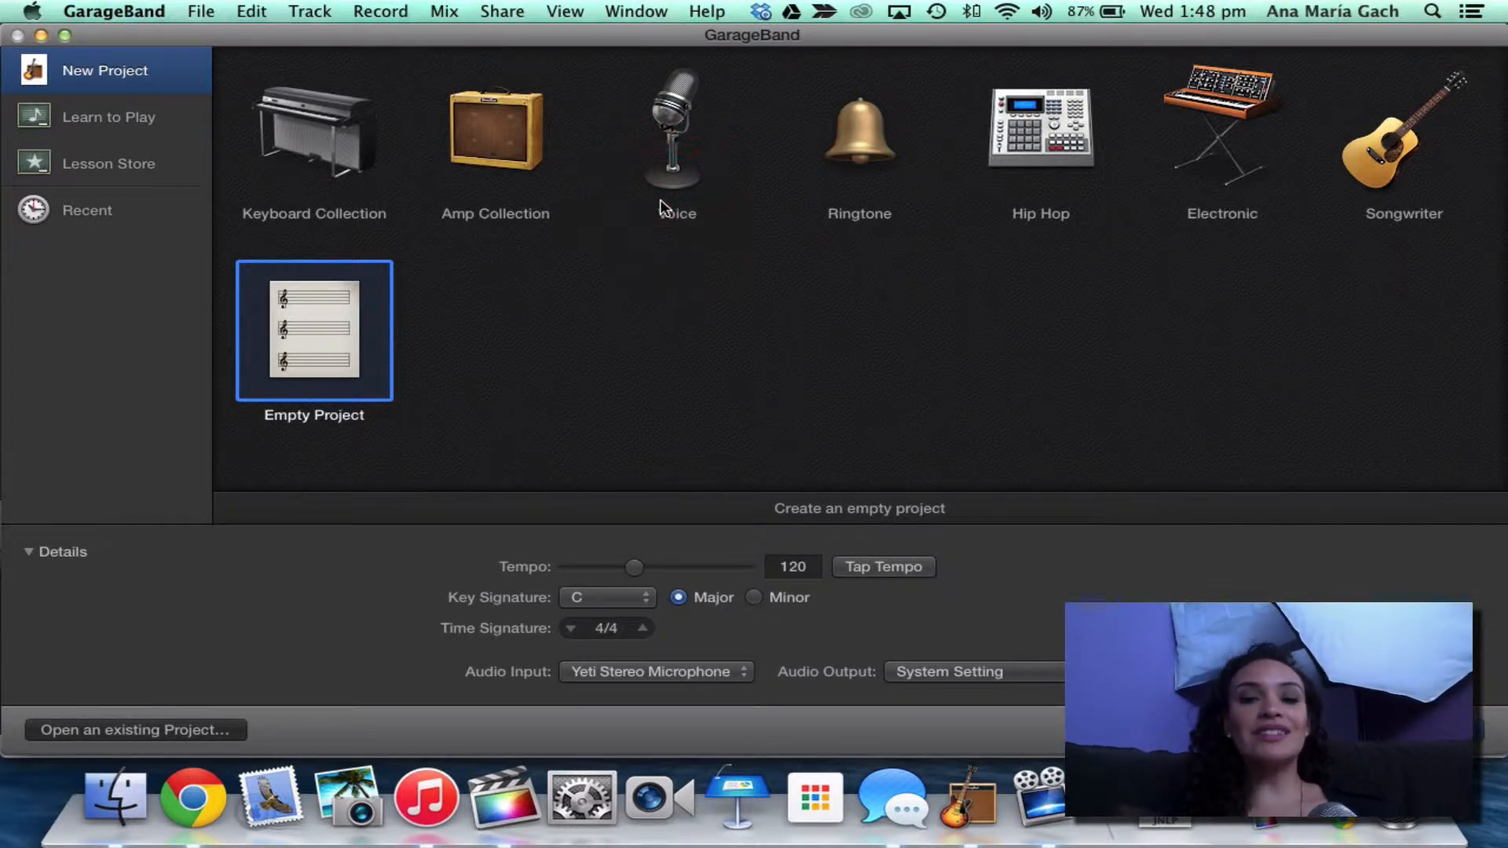
{"action": "left_click", "coordinate": [666, 132]}
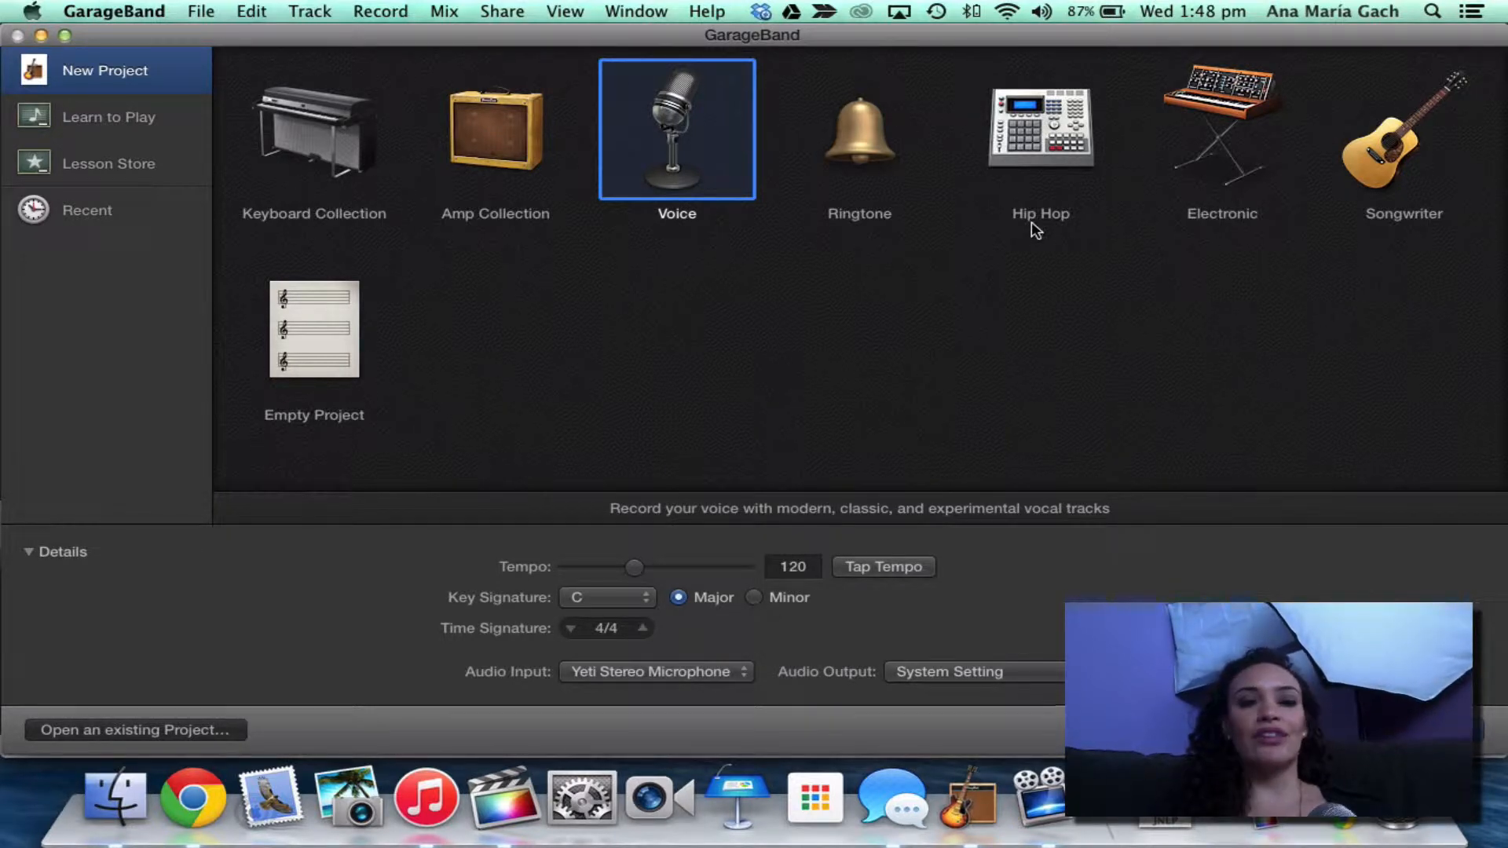
{"action": "left_click", "coordinate": [885, 161]}
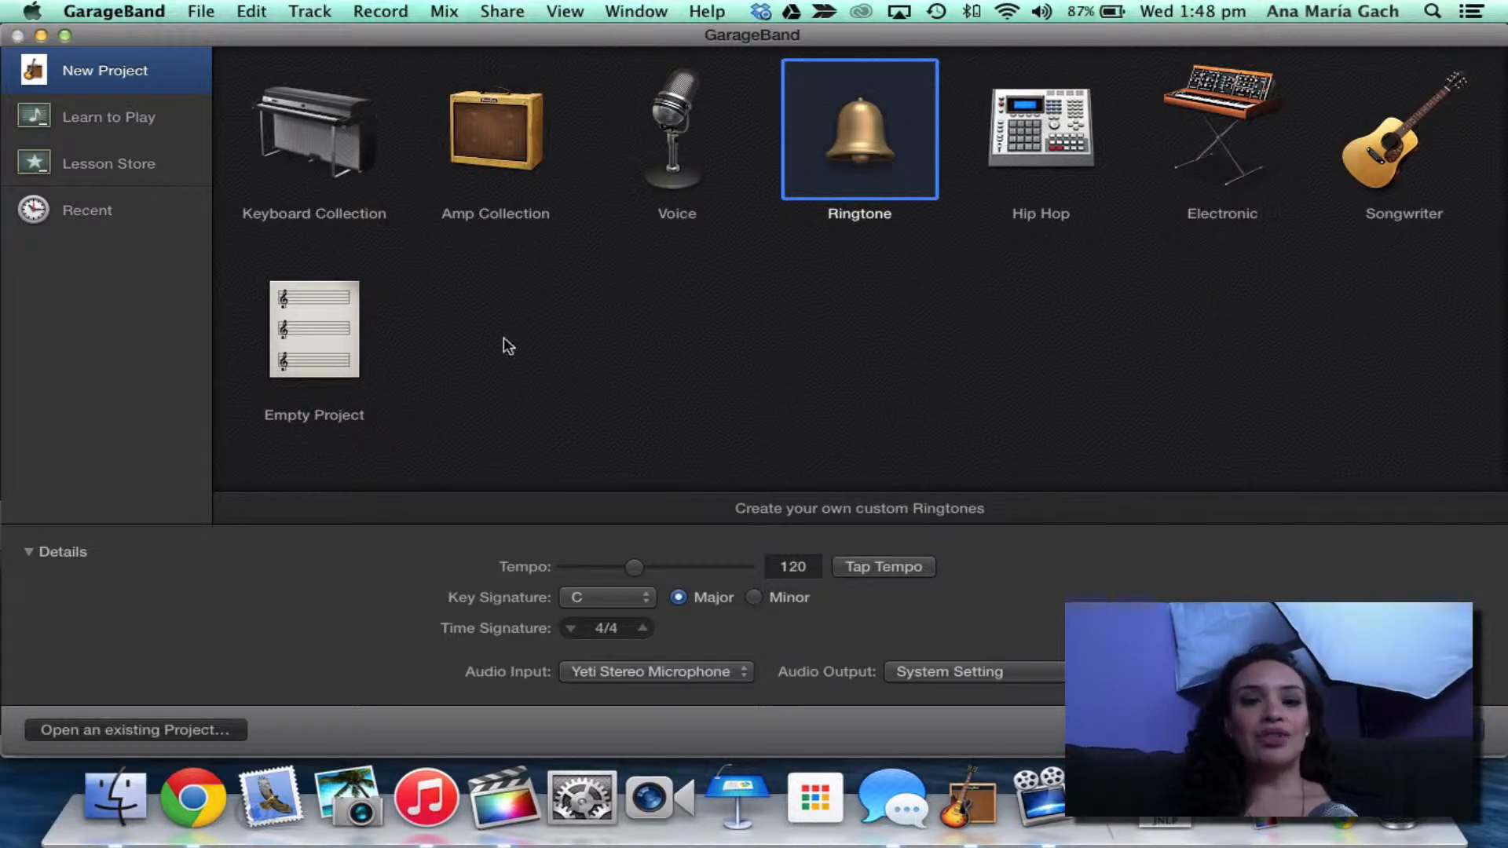
{"action": "left_click", "coordinate": [353, 330]}
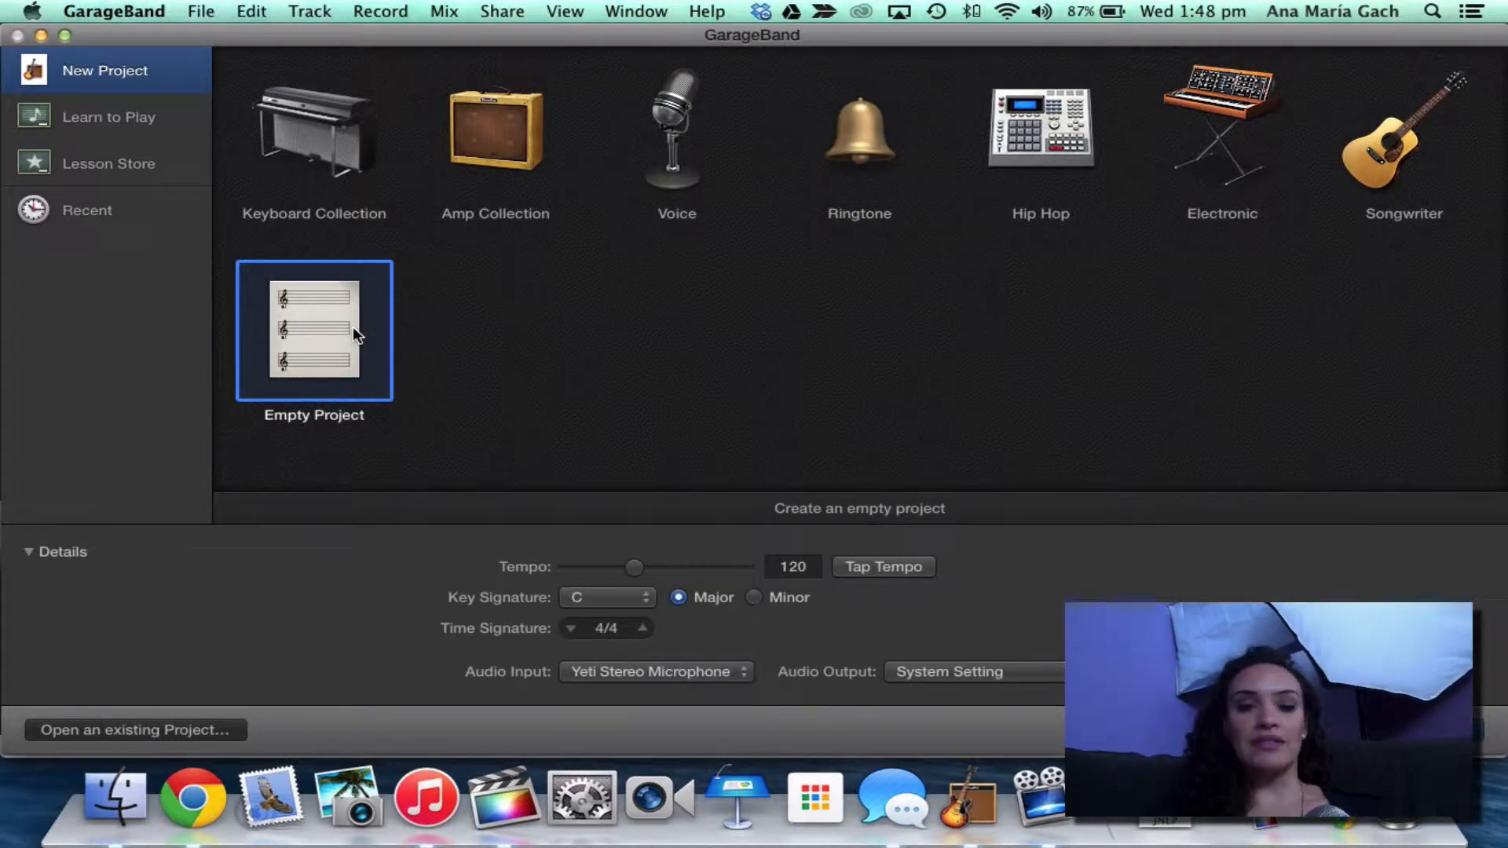
- Review the tempo and audio input options, and create the empty project with Yeti Stereo Microphone as its audio input
{"action": "left_click", "coordinate": [505, 573]}
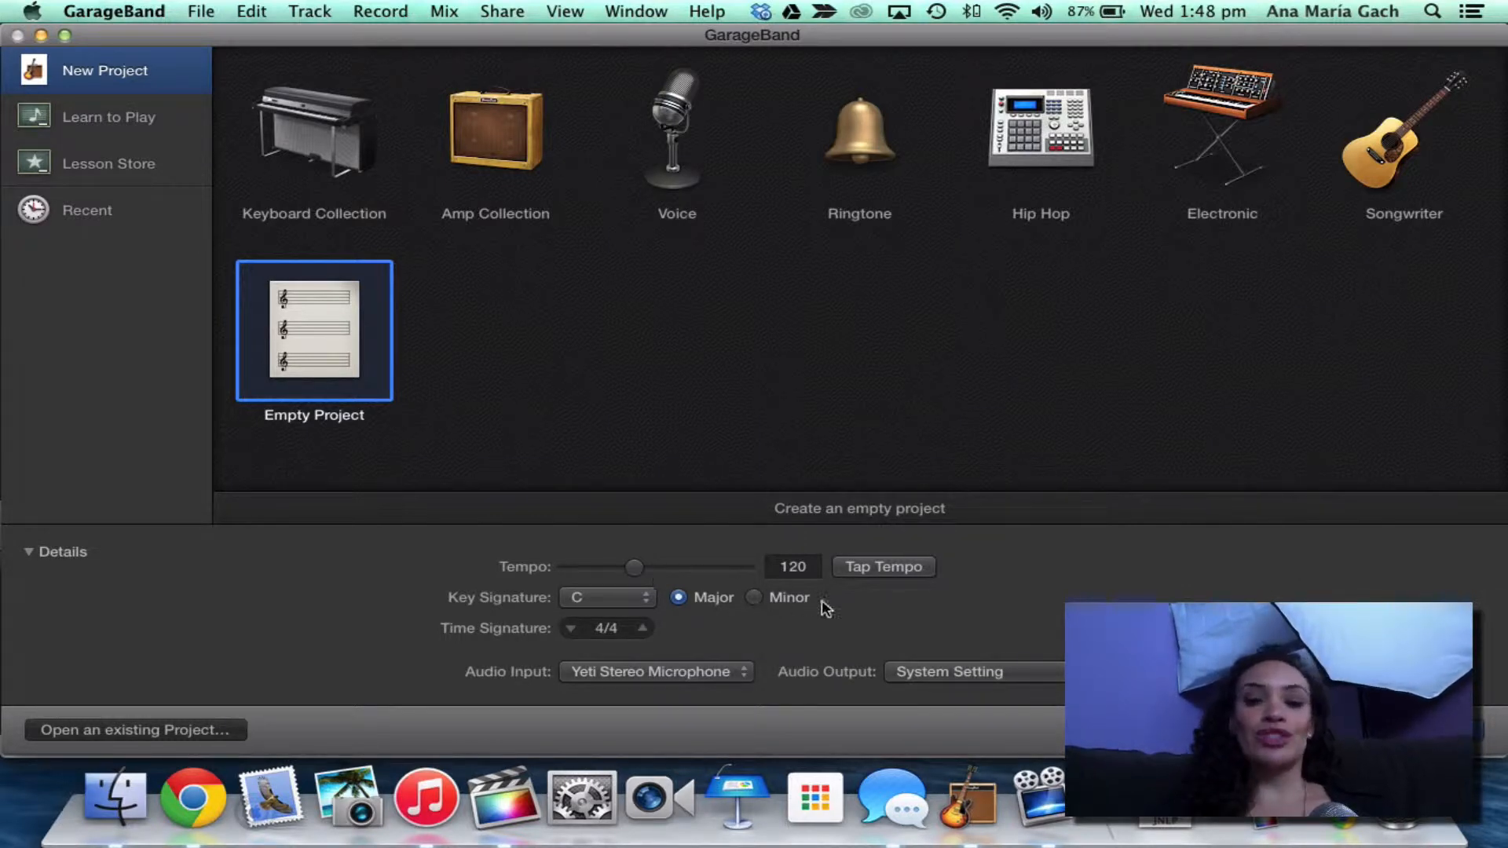
{"action": "left_click", "coordinate": [861, 569]}
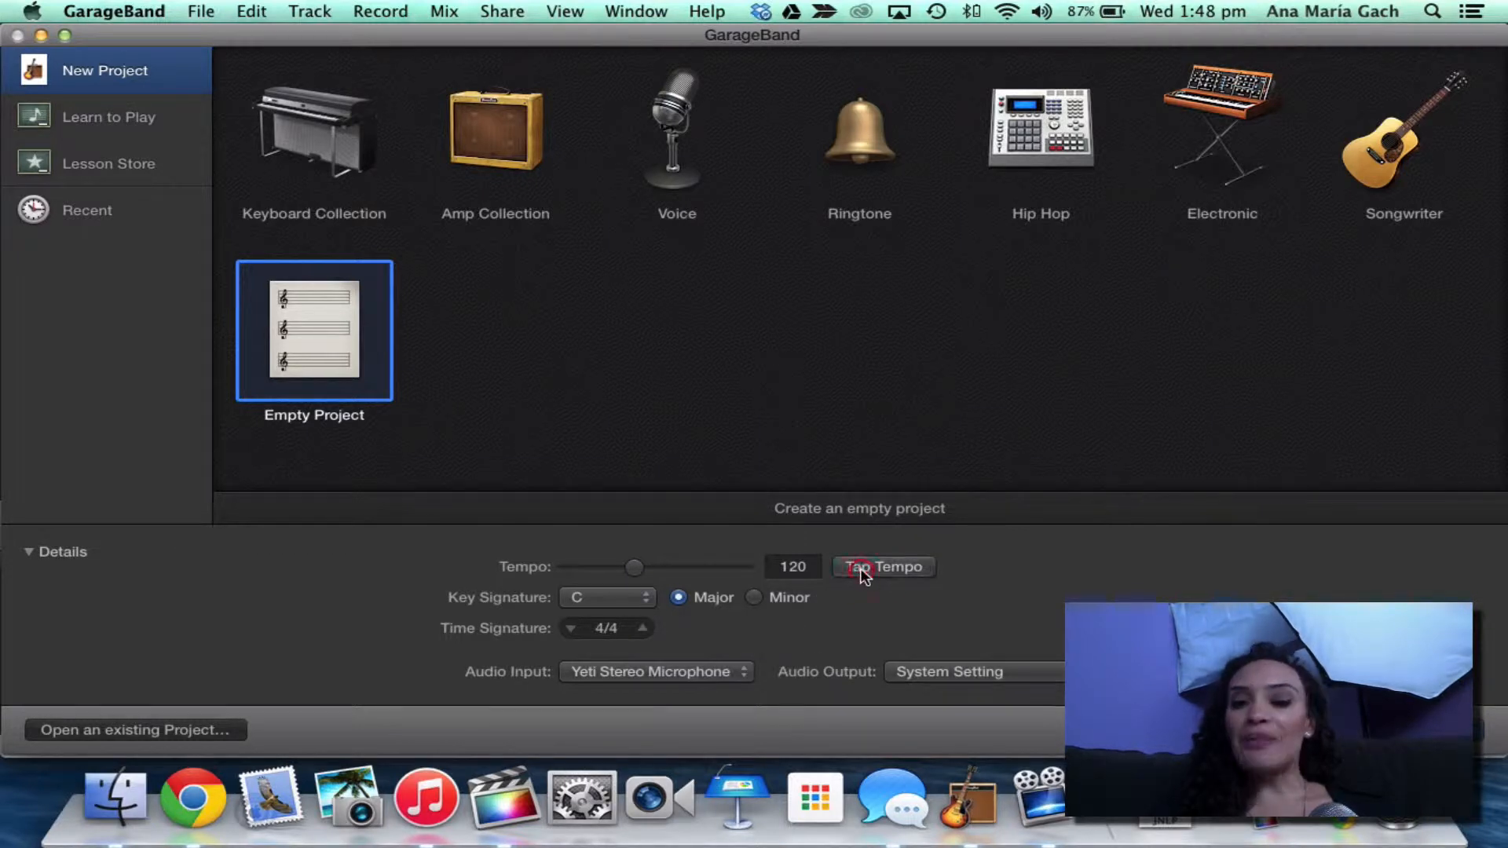
{"action": "key", "text": "XF86AudioRaiseVolume"}
{"action": "key", "text": "XF86AudioRaiseVolume"}
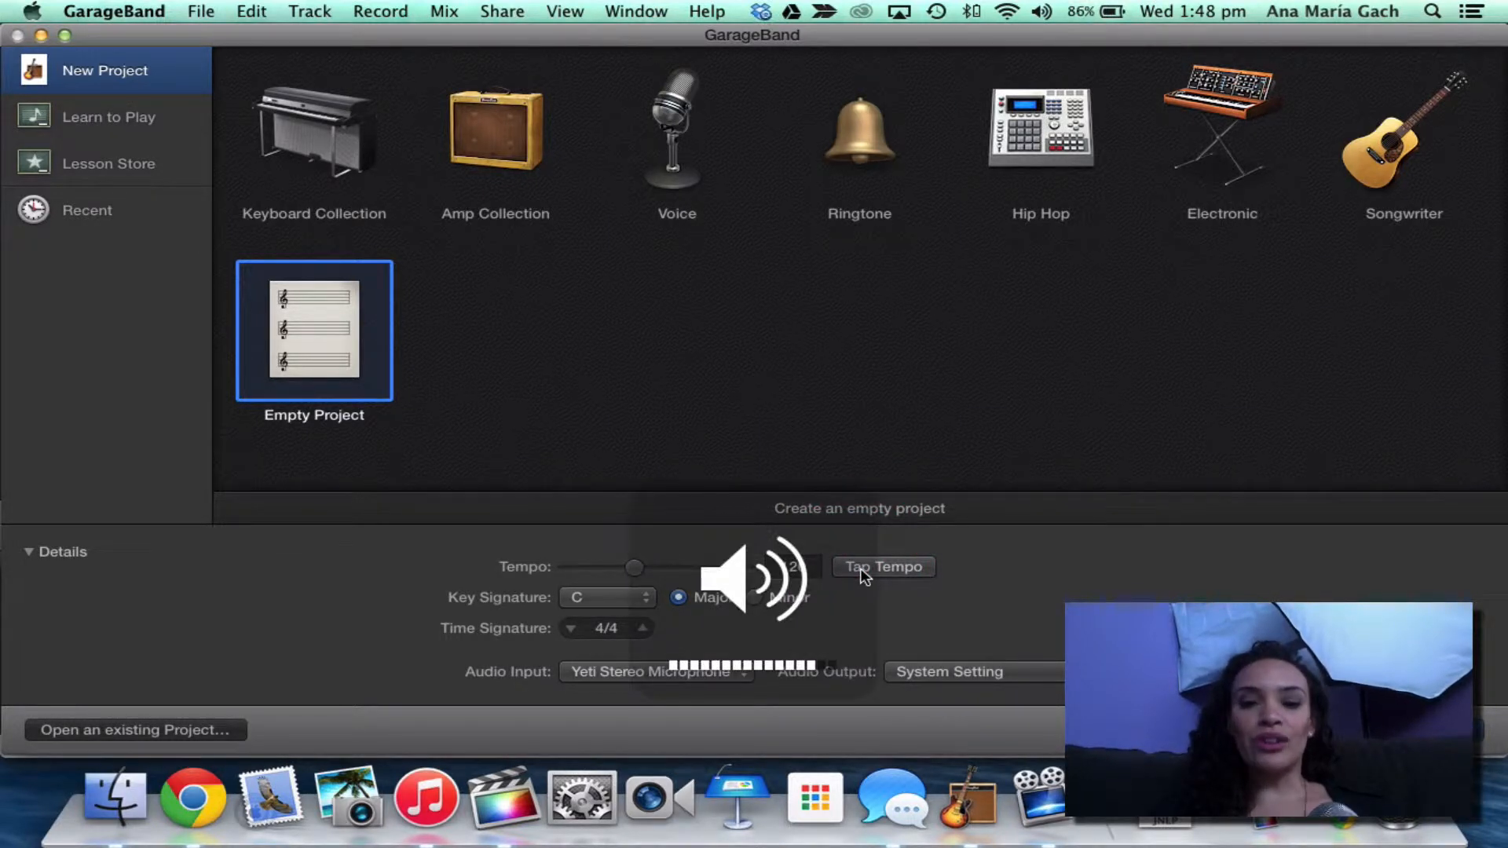
{"action": "left_click", "coordinate": [731, 680]}
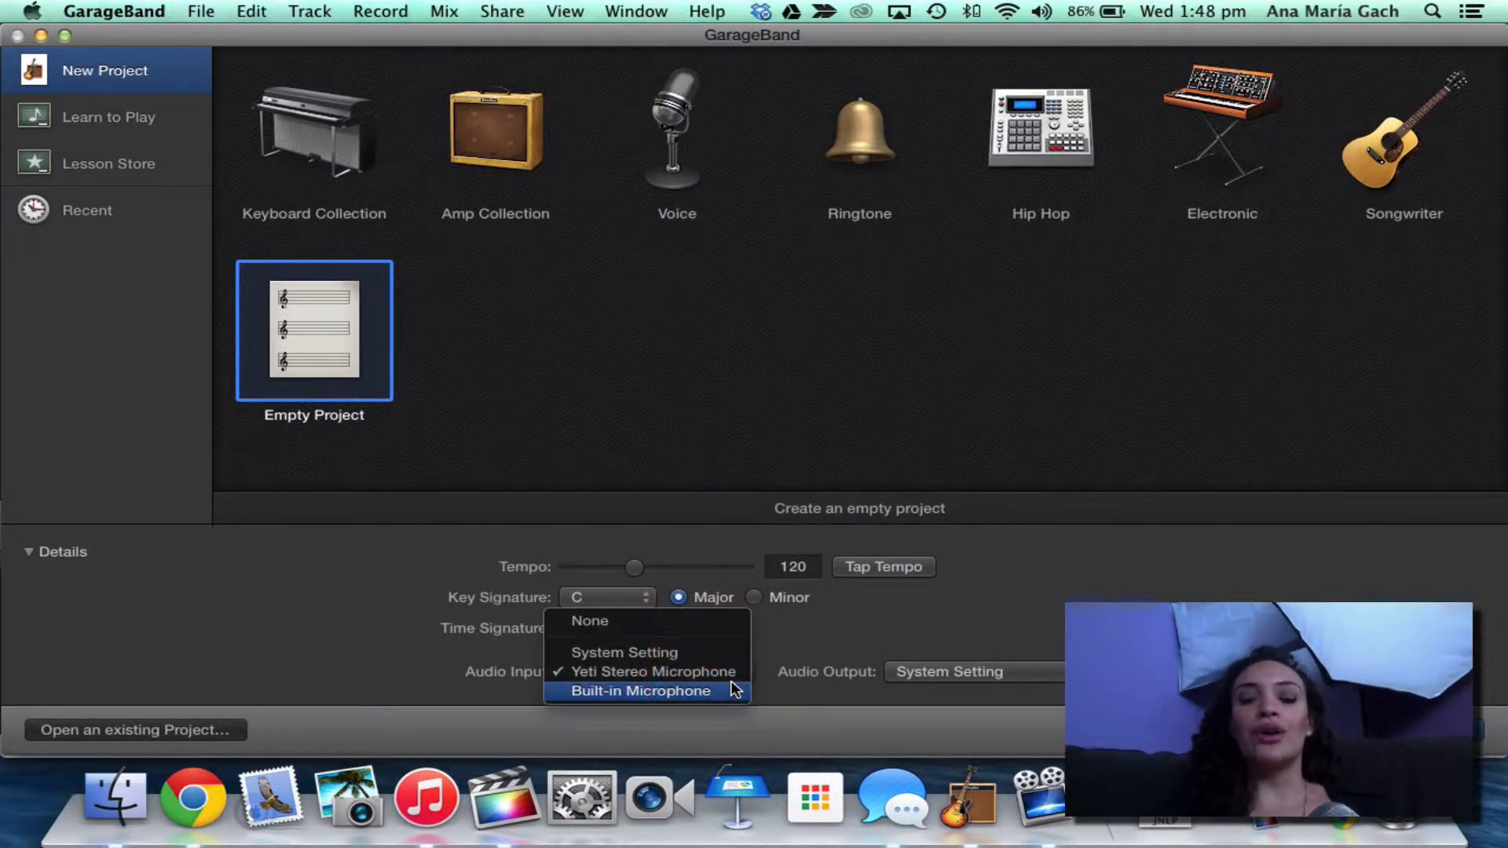
{"action": "left_click", "coordinate": [816, 661]}
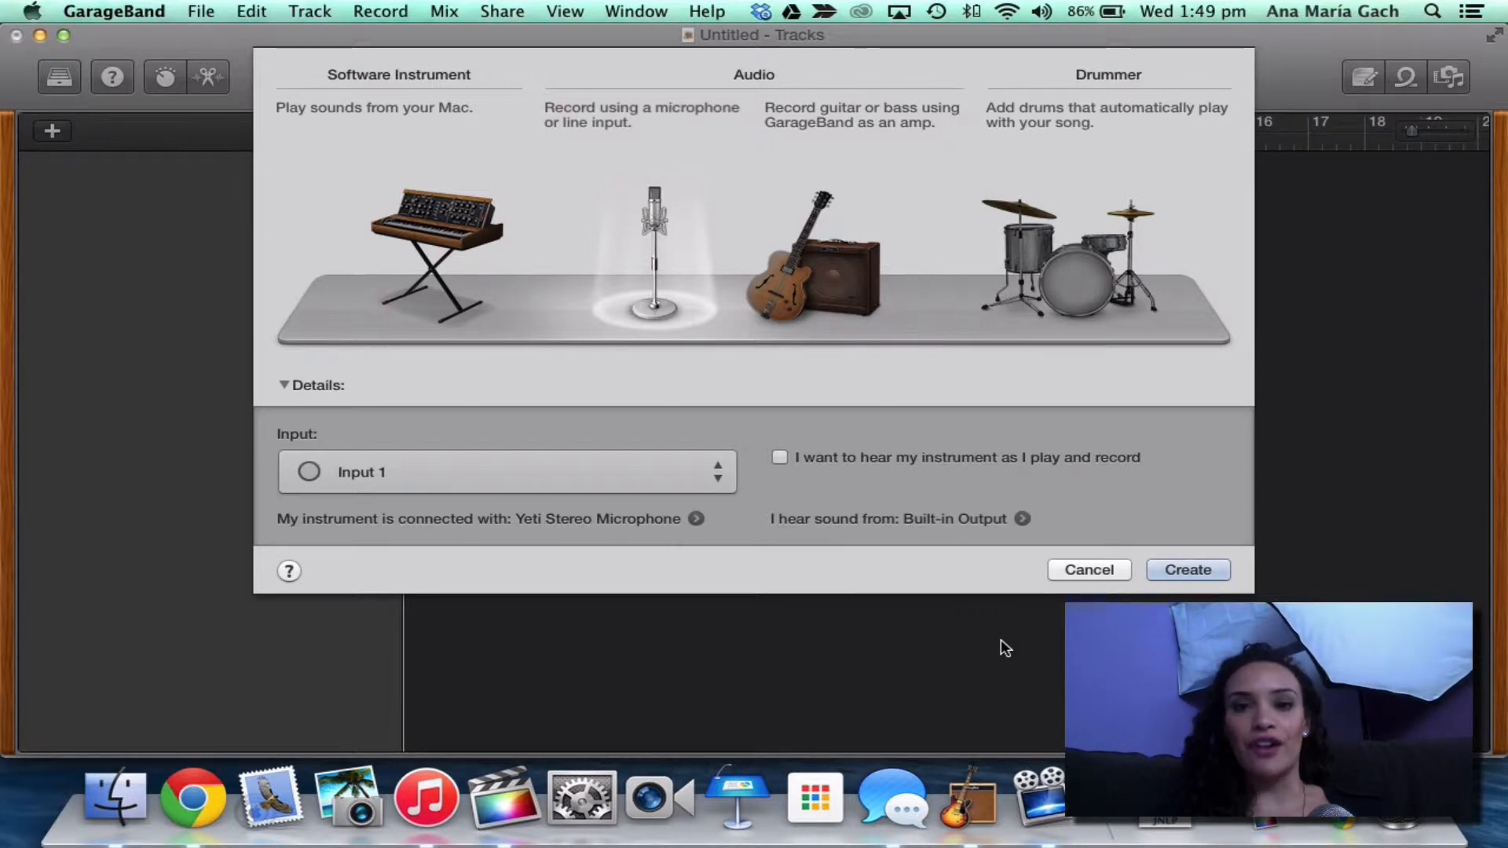
- Create a microphone audio track that uses Input 1
{"action": "left_click", "coordinate": [652, 234]}
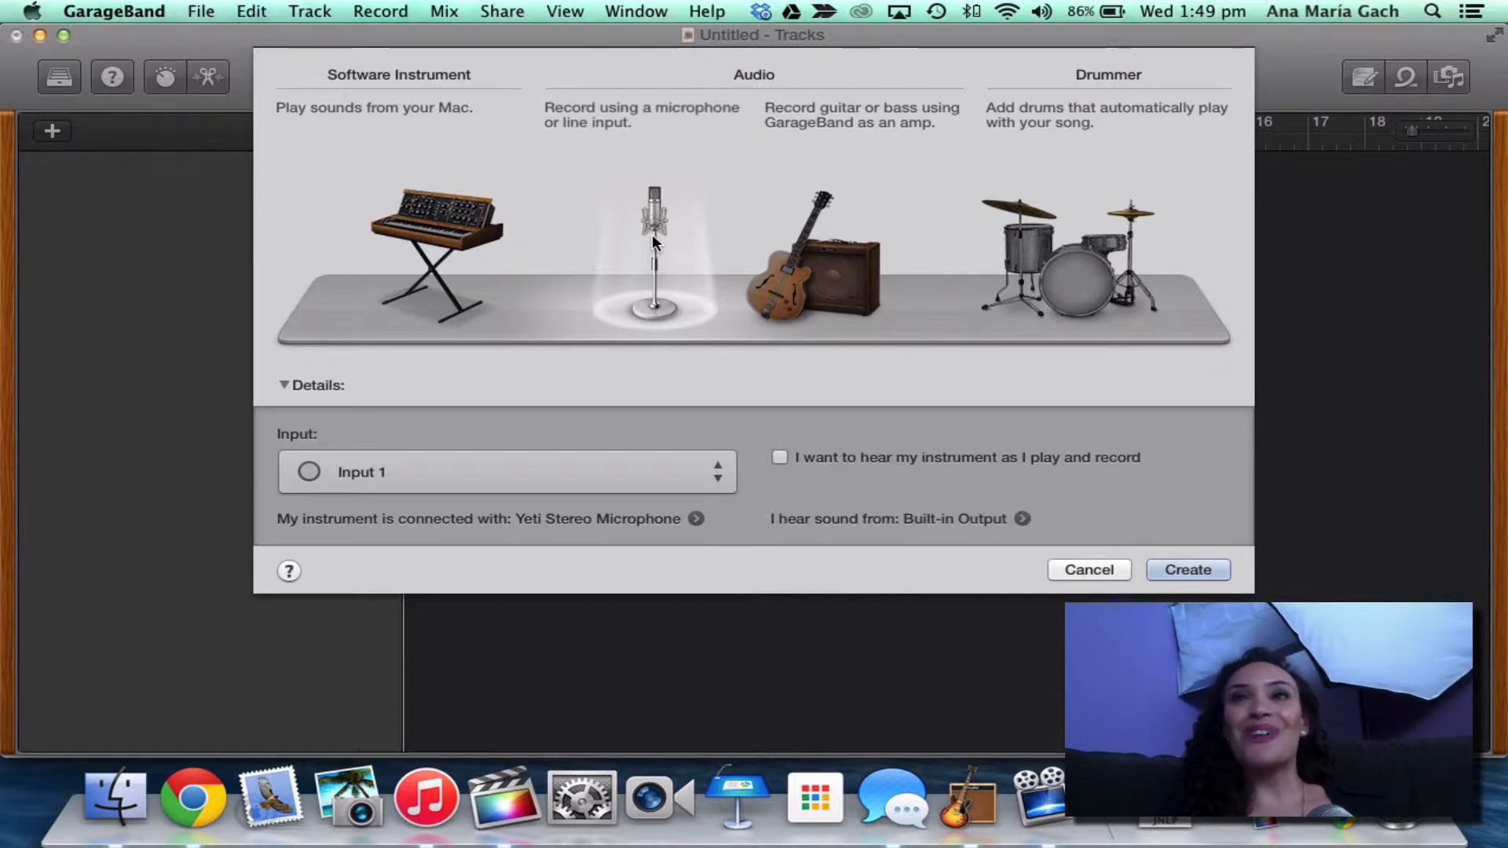
{"action": "left_click", "coordinate": [650, 279]}
{"action": "left_click", "coordinate": [496, 471]}
{"action": "left_click", "coordinate": [495, 471]}
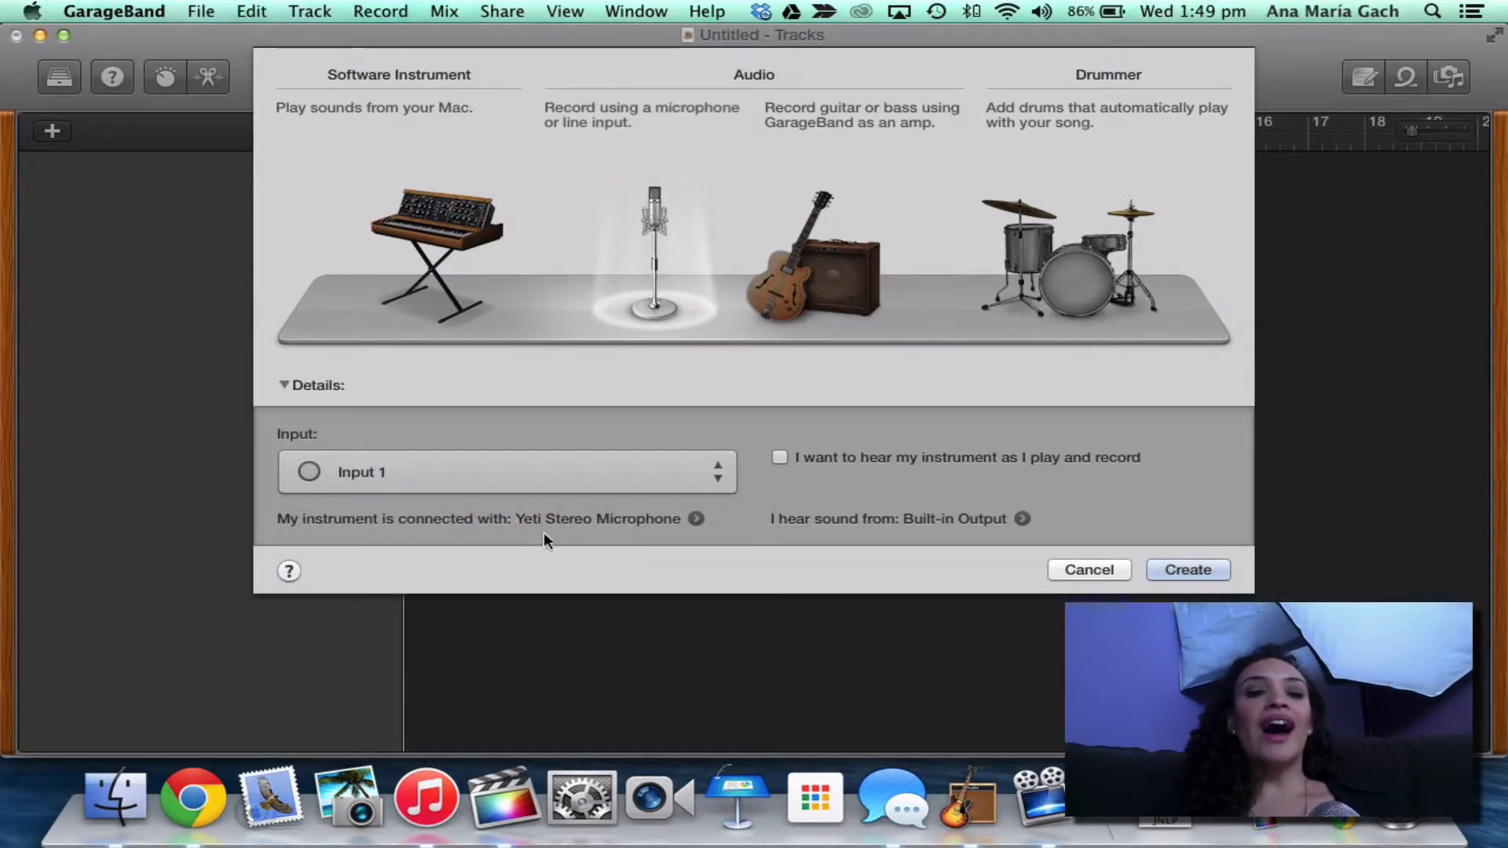
{"action": "left_click", "coordinate": [1164, 568]}
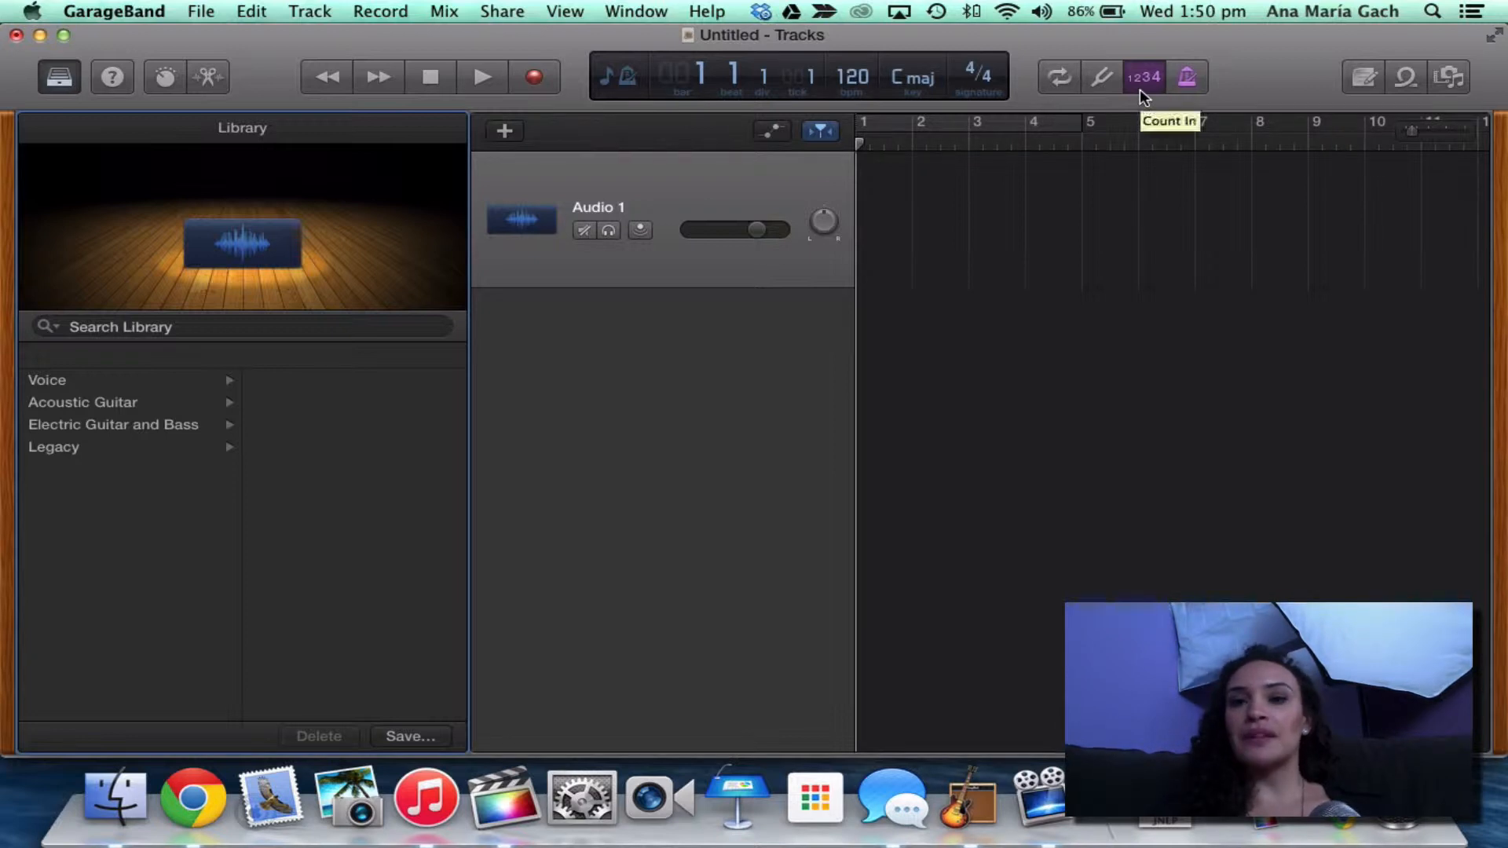
- Try the cycle mode briefly, and turn off the count-in and the metronome
{"action": "left_click", "coordinate": [1058, 77]}
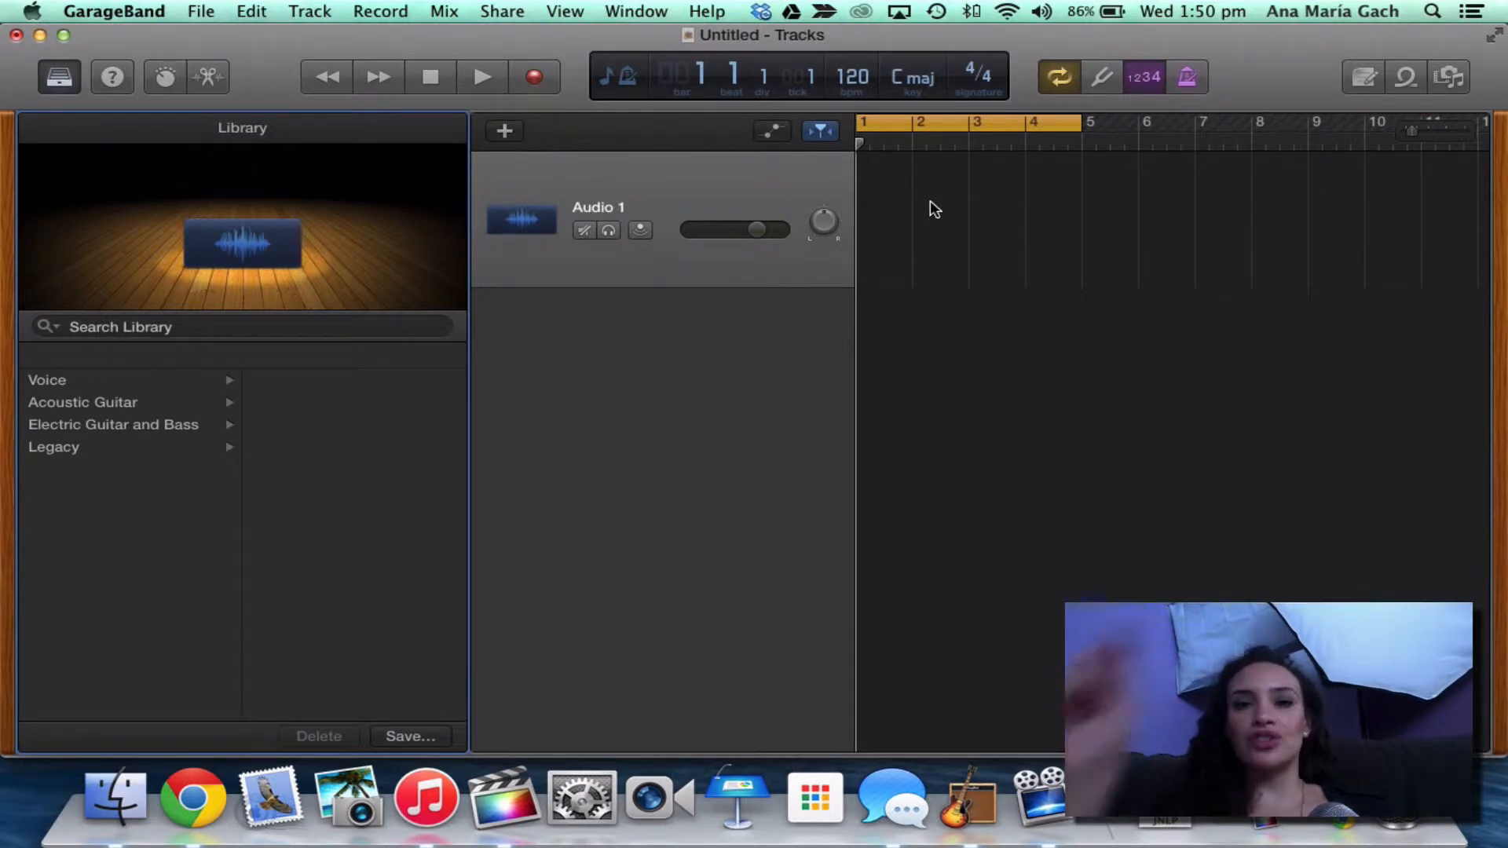
{"action": "left_click", "coordinate": [1058, 76]}
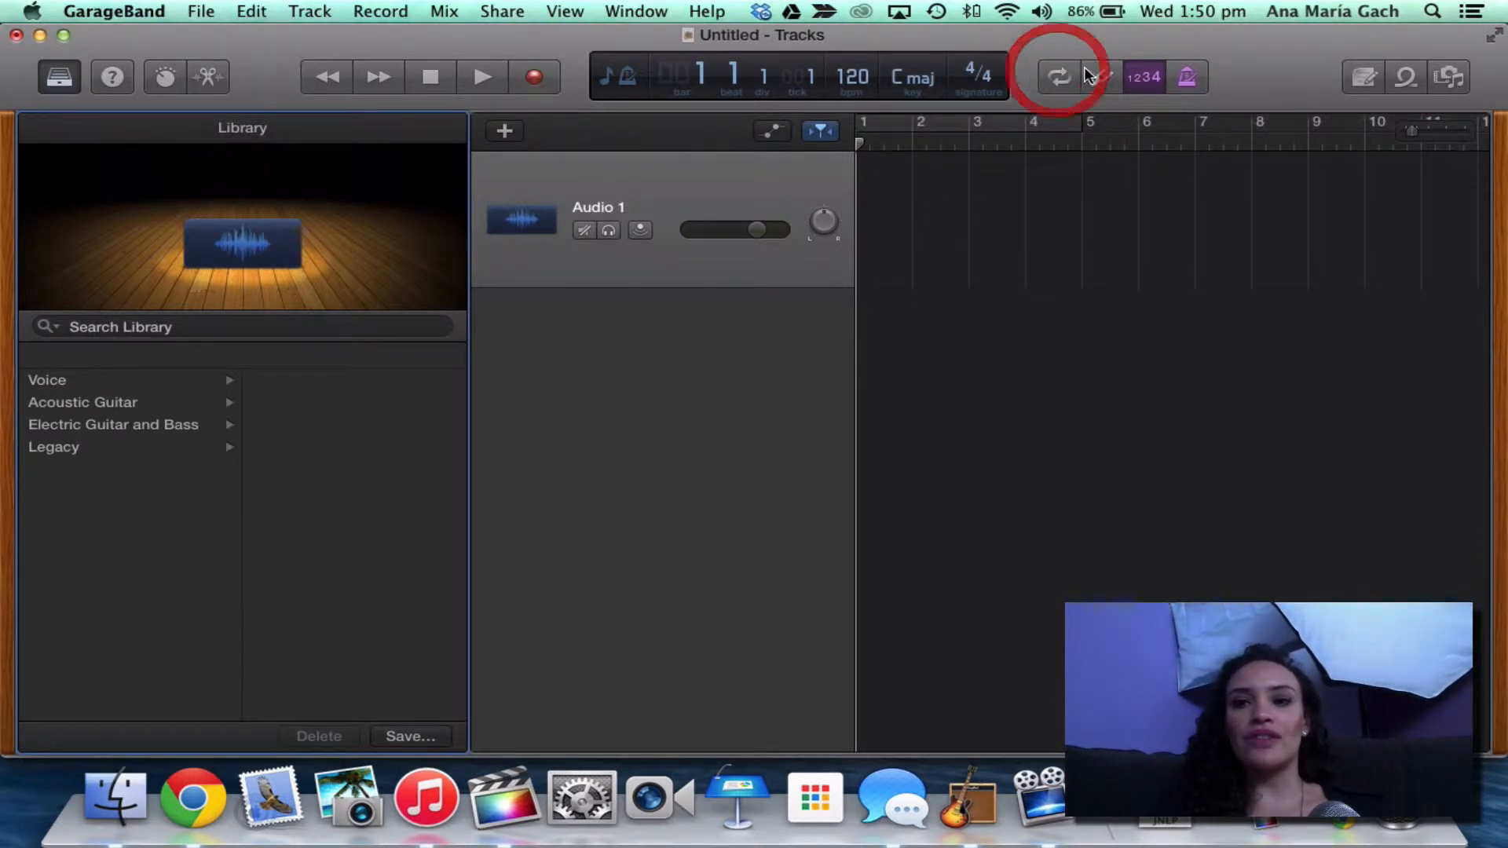
{"action": "left_click", "coordinate": [1186, 82]}
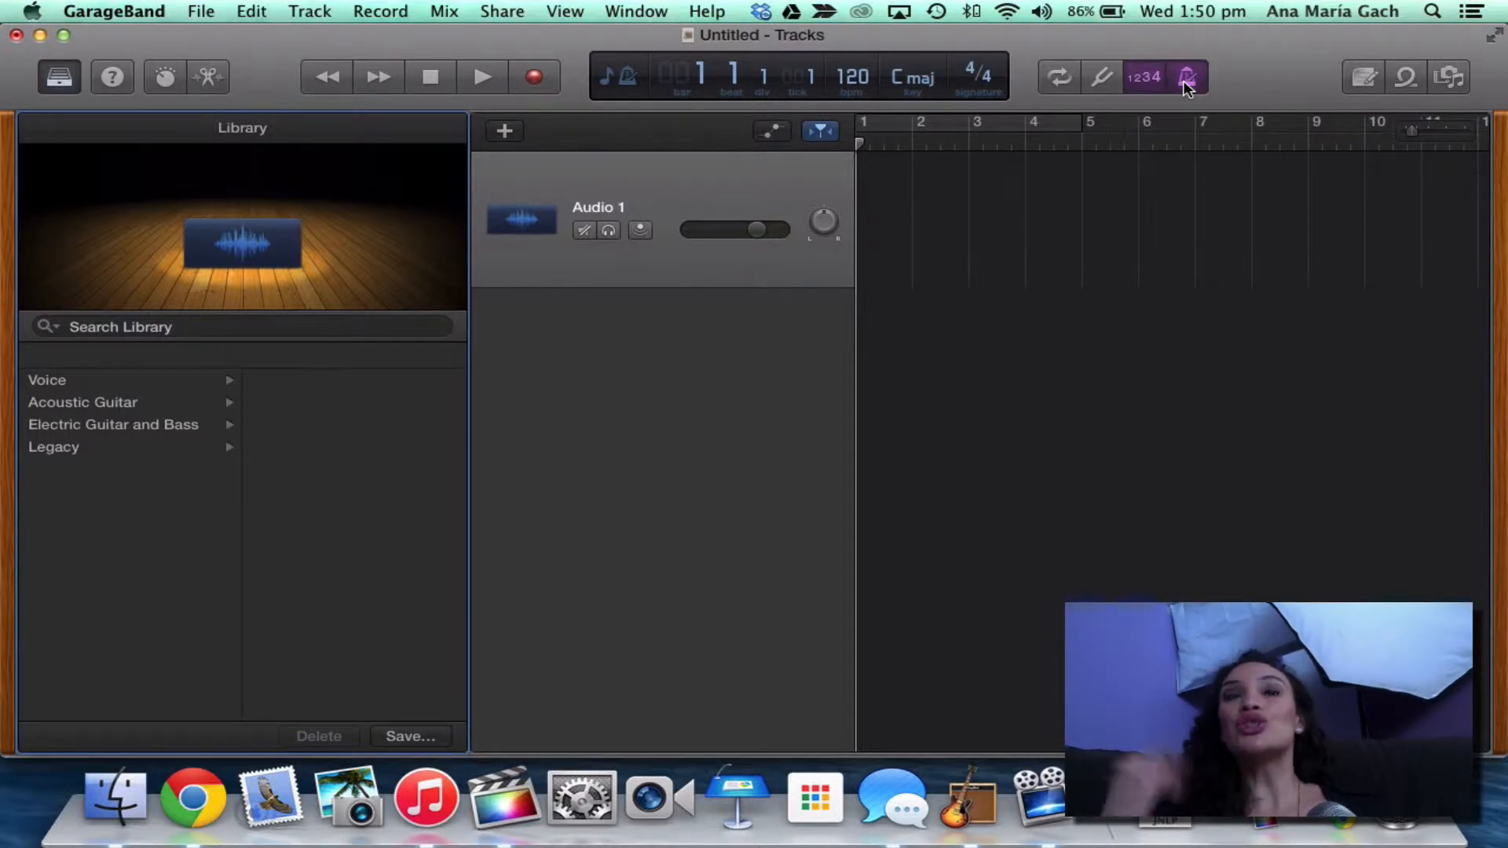
{"action": "left_click", "coordinate": [1186, 81]}
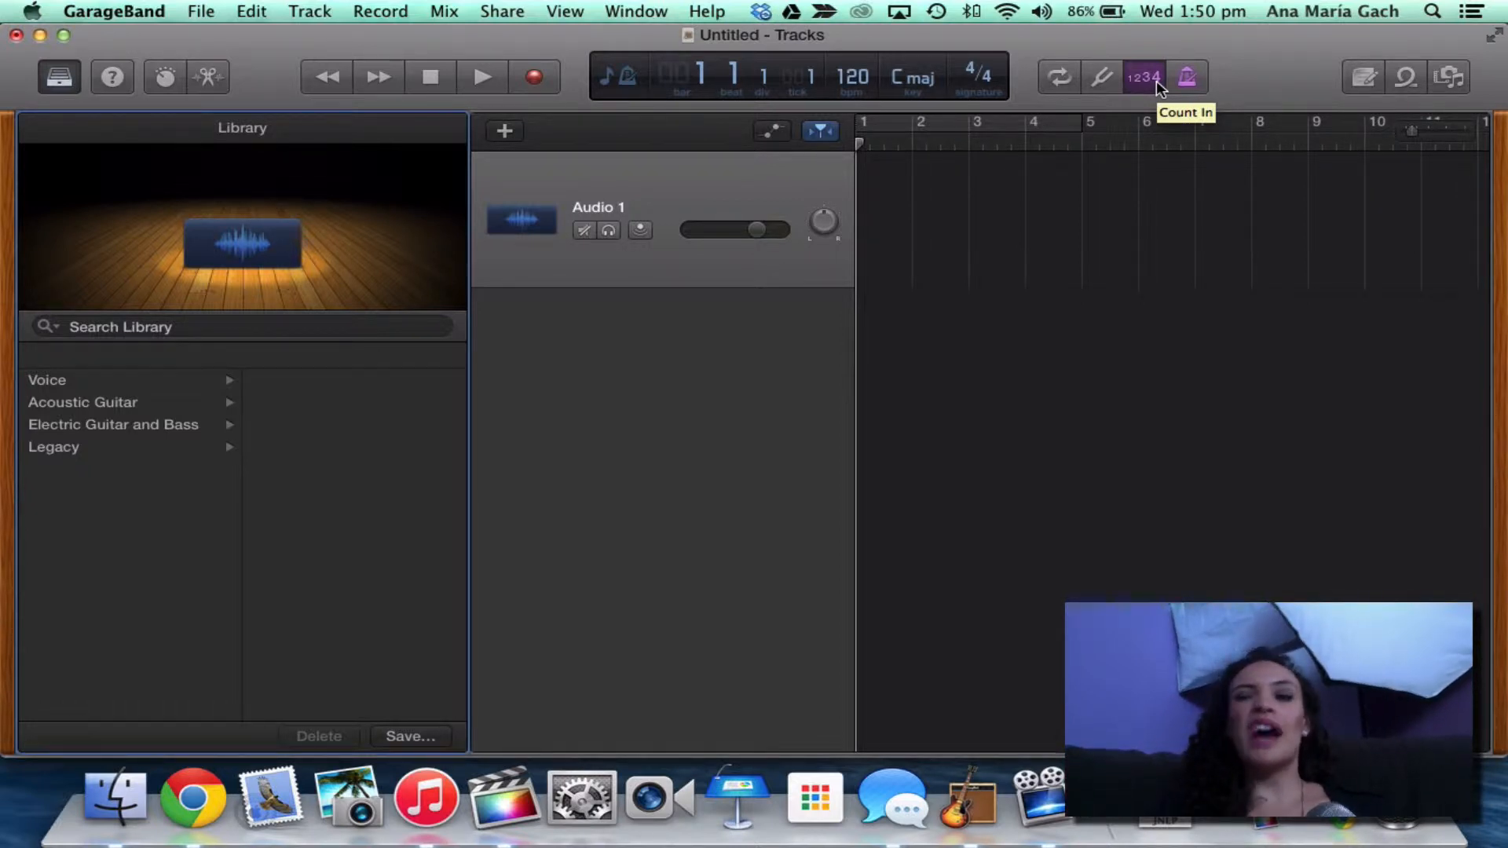
{"action": "left_click", "coordinate": [1155, 80]}
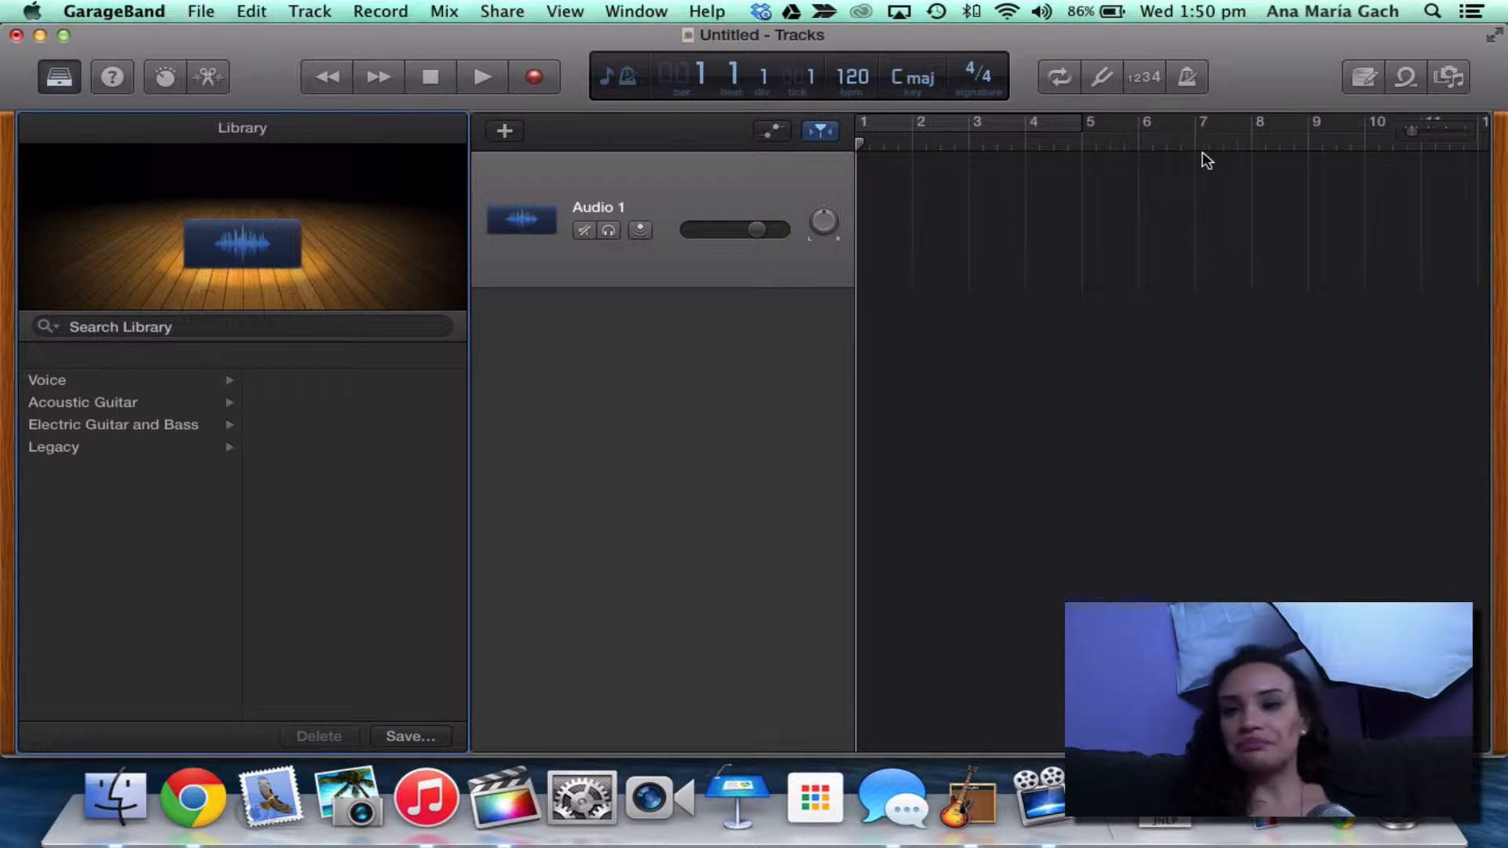
- Open the loop browser and audition several Apple Loops, including 80s dance, acoustic and airplane sounds
{"action": "left_click", "coordinate": [1406, 83]}
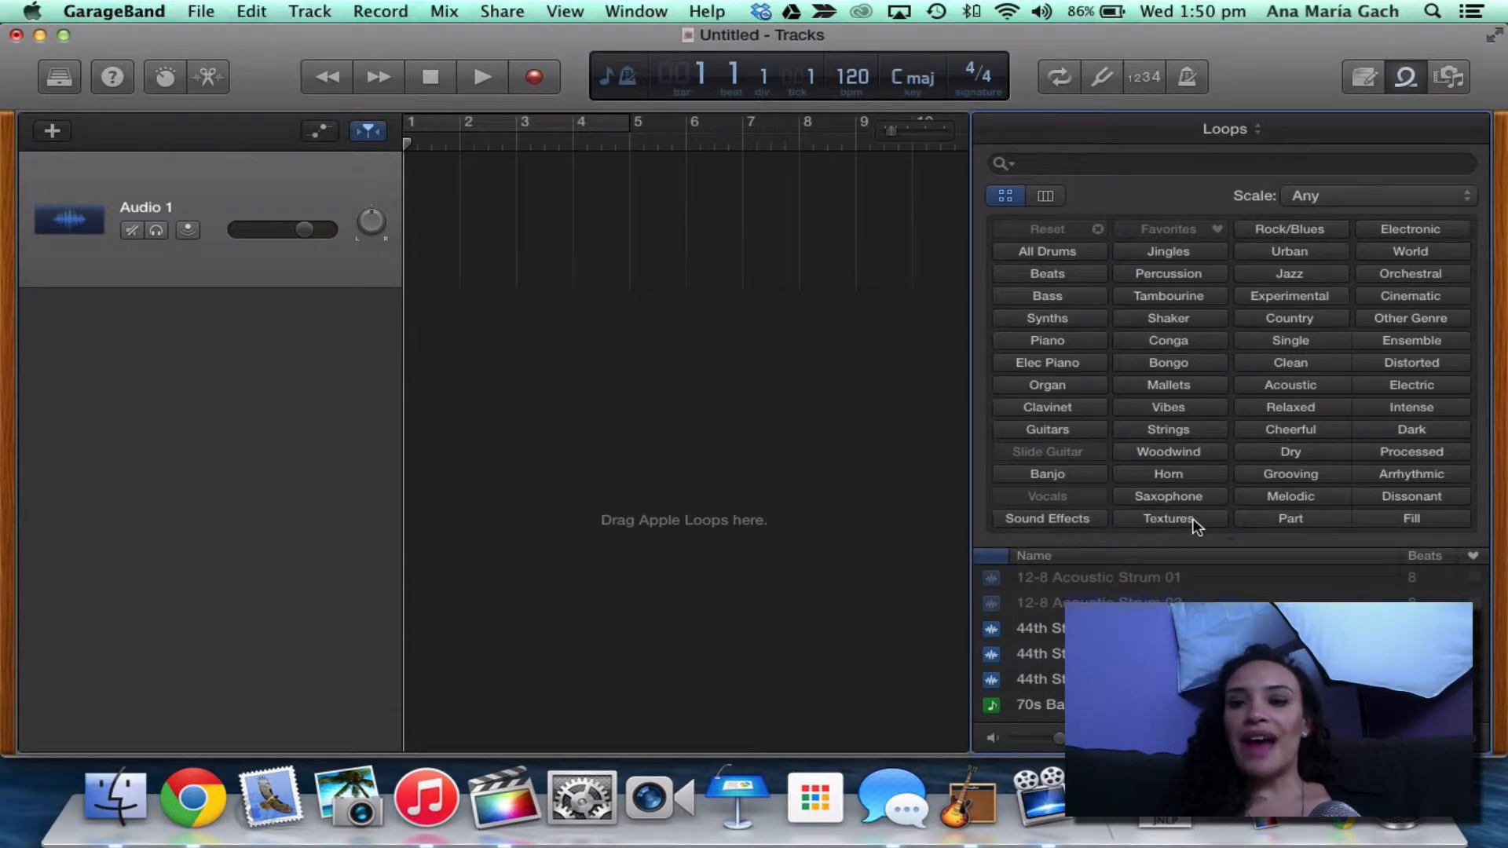
{"action": "scroll", "coordinate": [1225, 644], "scroll_direction": "down", "scroll_amount": 3}
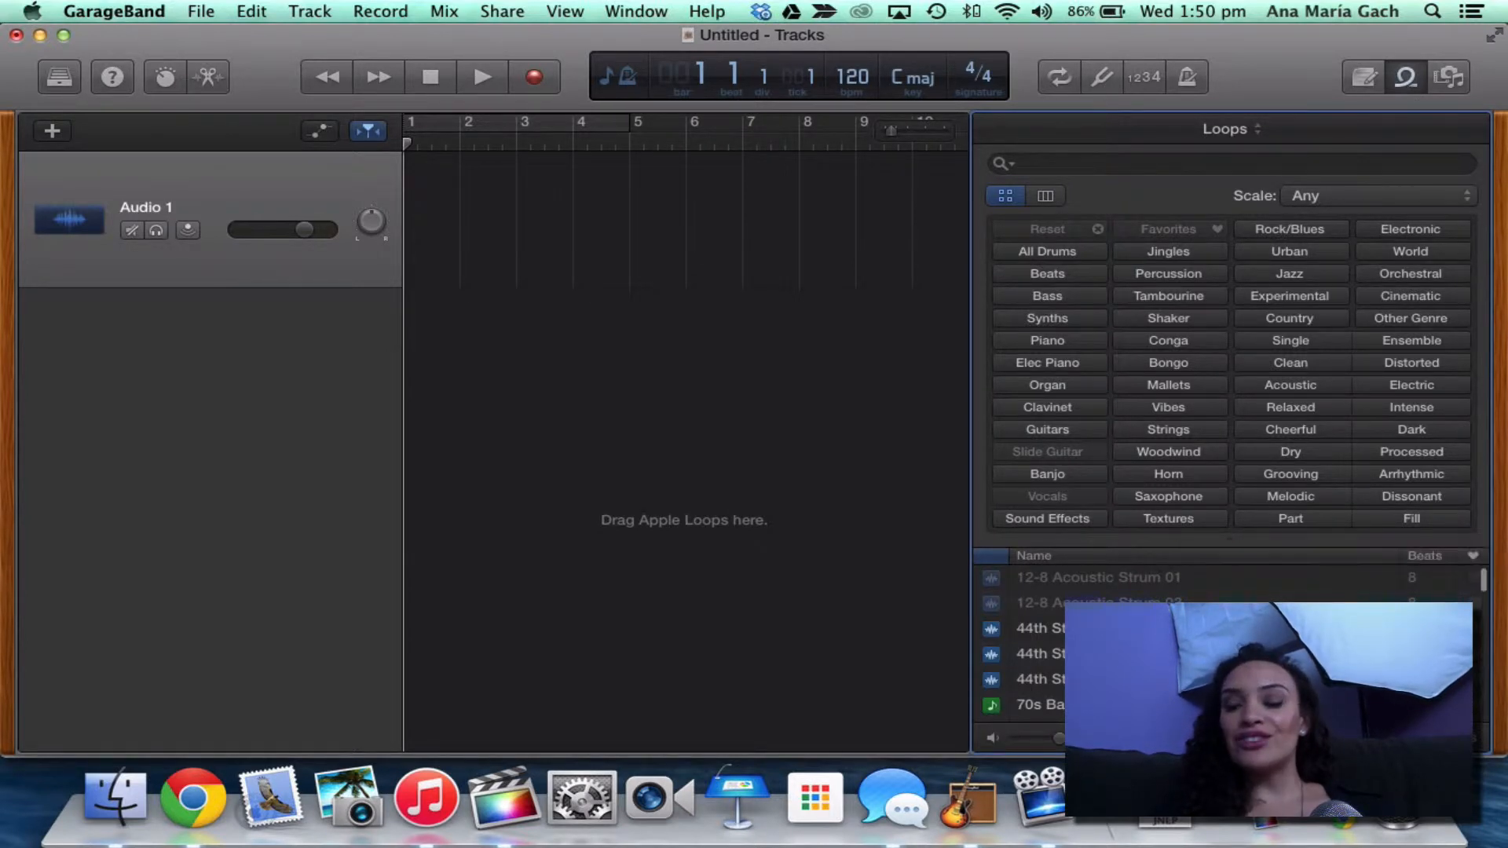
{"action": "scroll", "coordinate": [1225, 643], "scroll_direction": "up", "scroll_amount": 2}
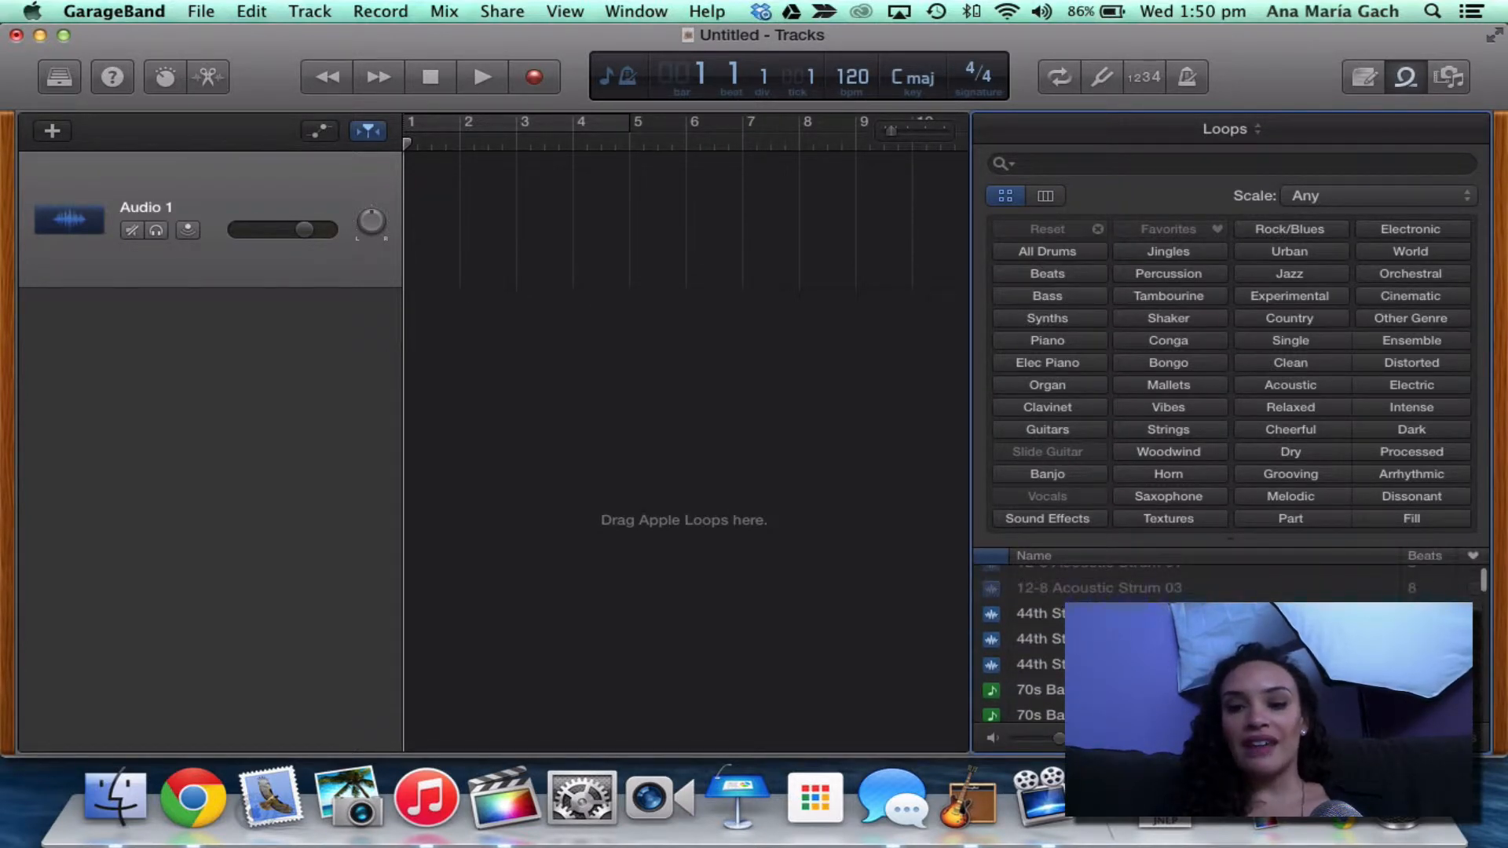
{"action": "left_click", "coordinate": [1139, 638]}
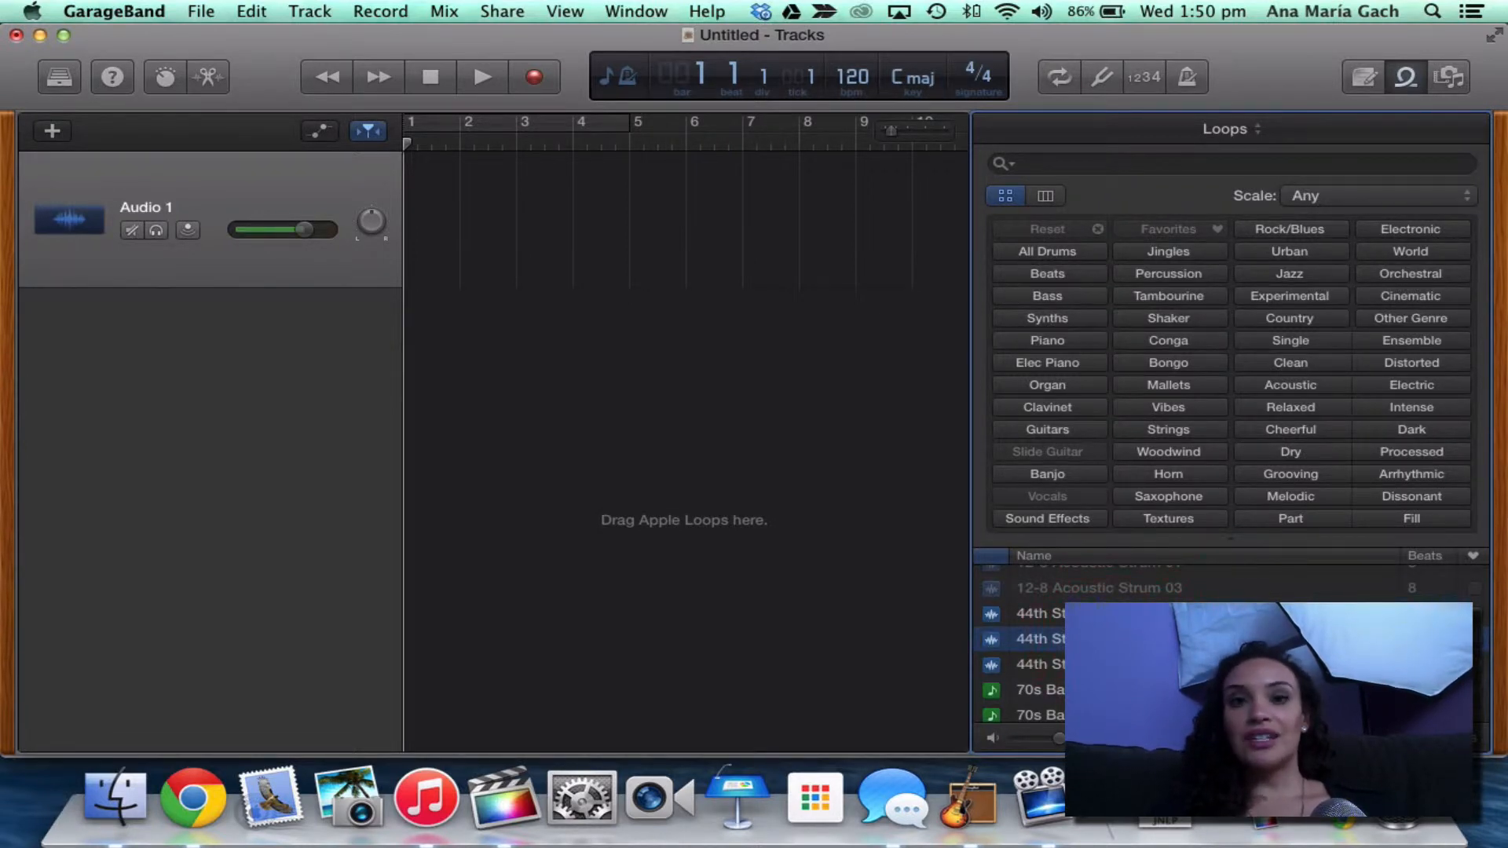
{"action": "scroll", "coordinate": [1021, 652], "scroll_direction": "down", "scroll_amount": 10}
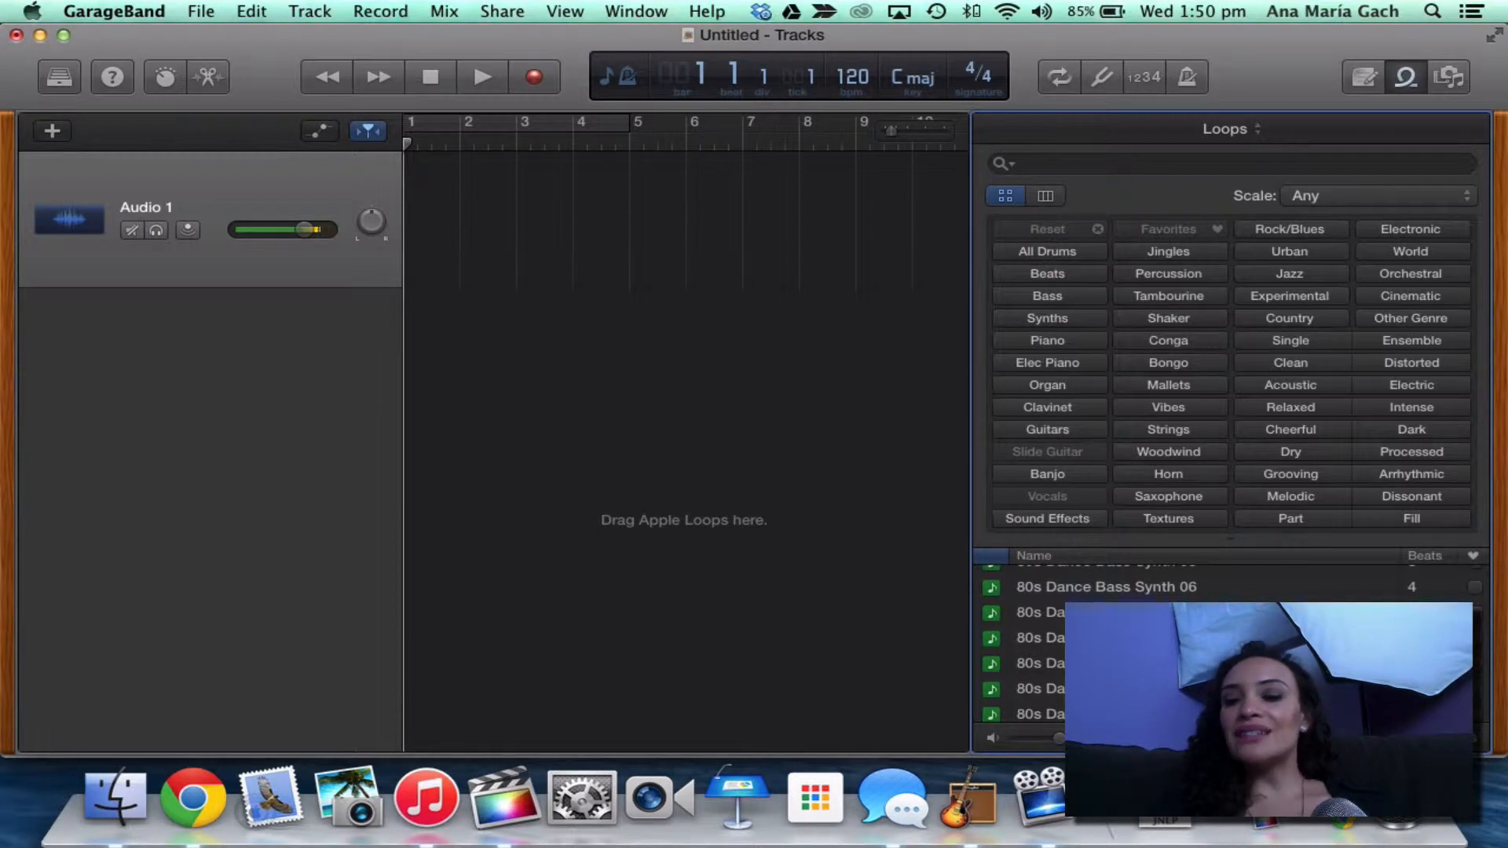
{"action": "left_click", "coordinate": [1139, 664]}
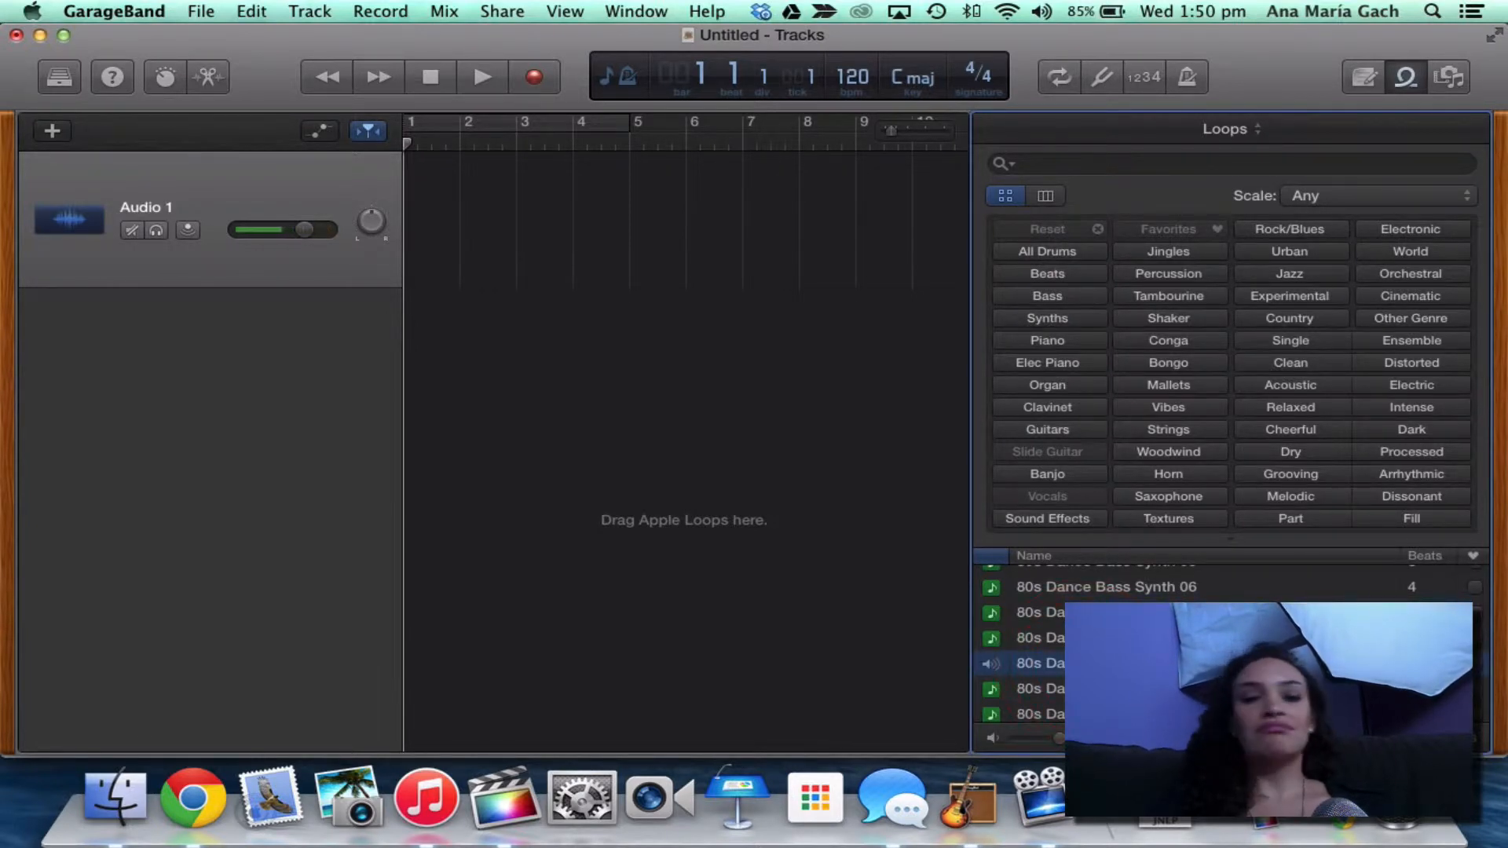
{"action": "left_click", "coordinate": [1076, 663]}
{"action": "scroll", "coordinate": [1077, 662], "scroll_direction": "down", "scroll_amount": 15}
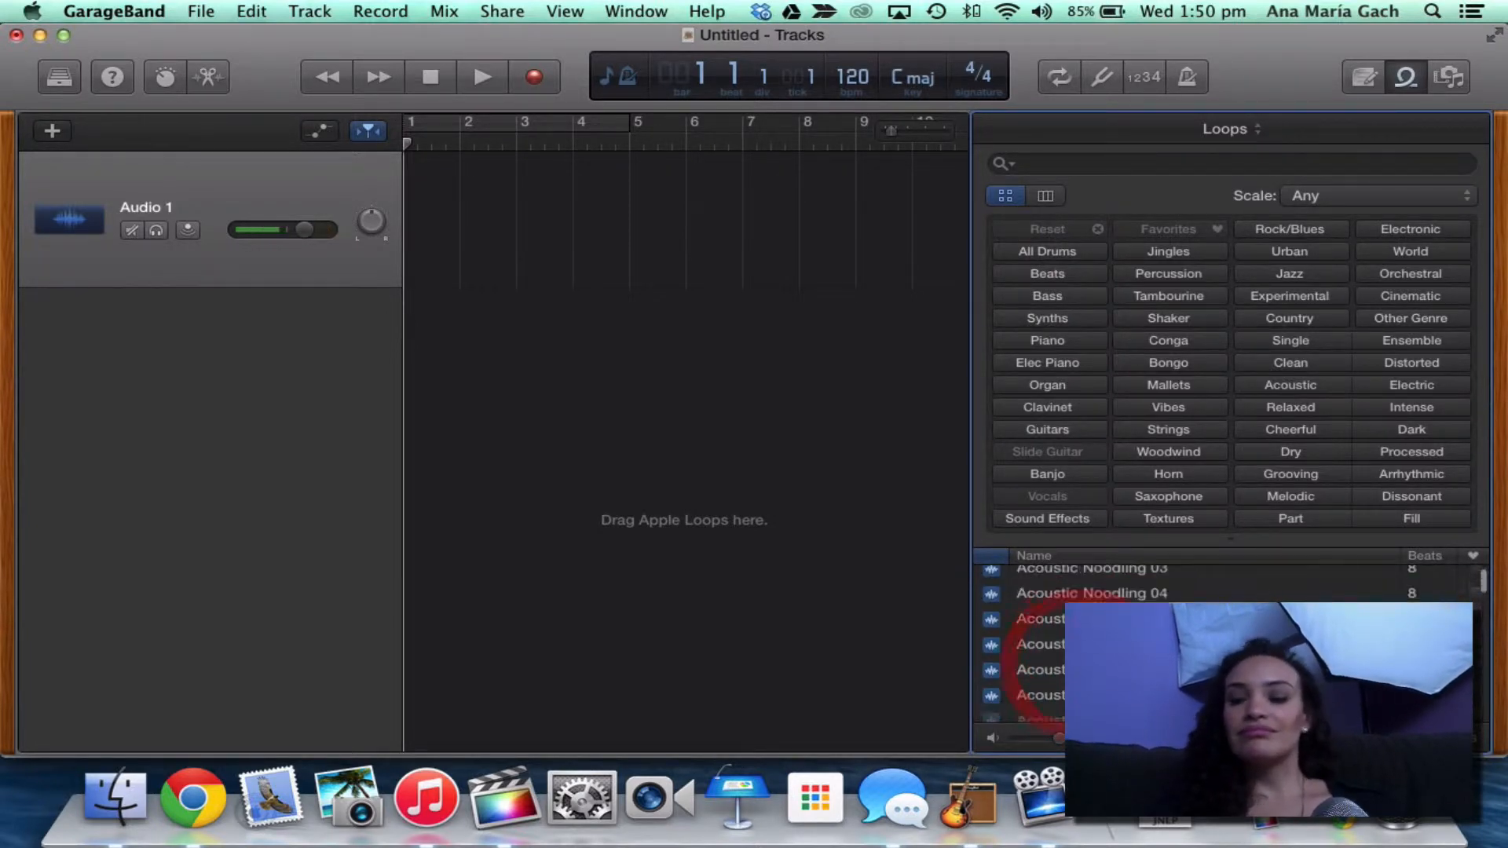
{"action": "left_click", "coordinate": [1076, 661]}
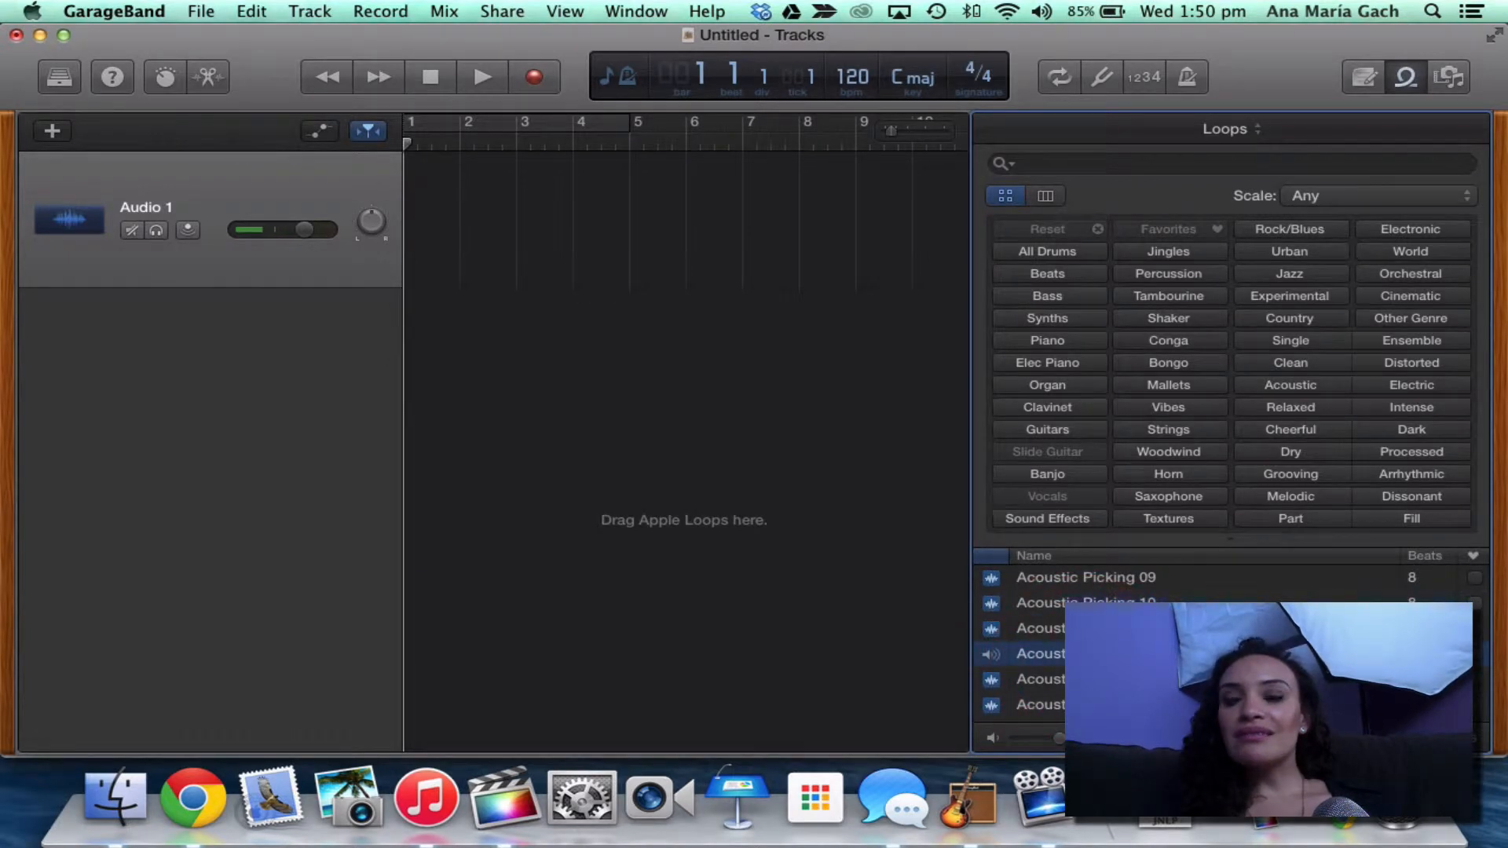
{"action": "scroll", "coordinate": [1076, 662], "scroll_direction": "down", "scroll_amount": 10}
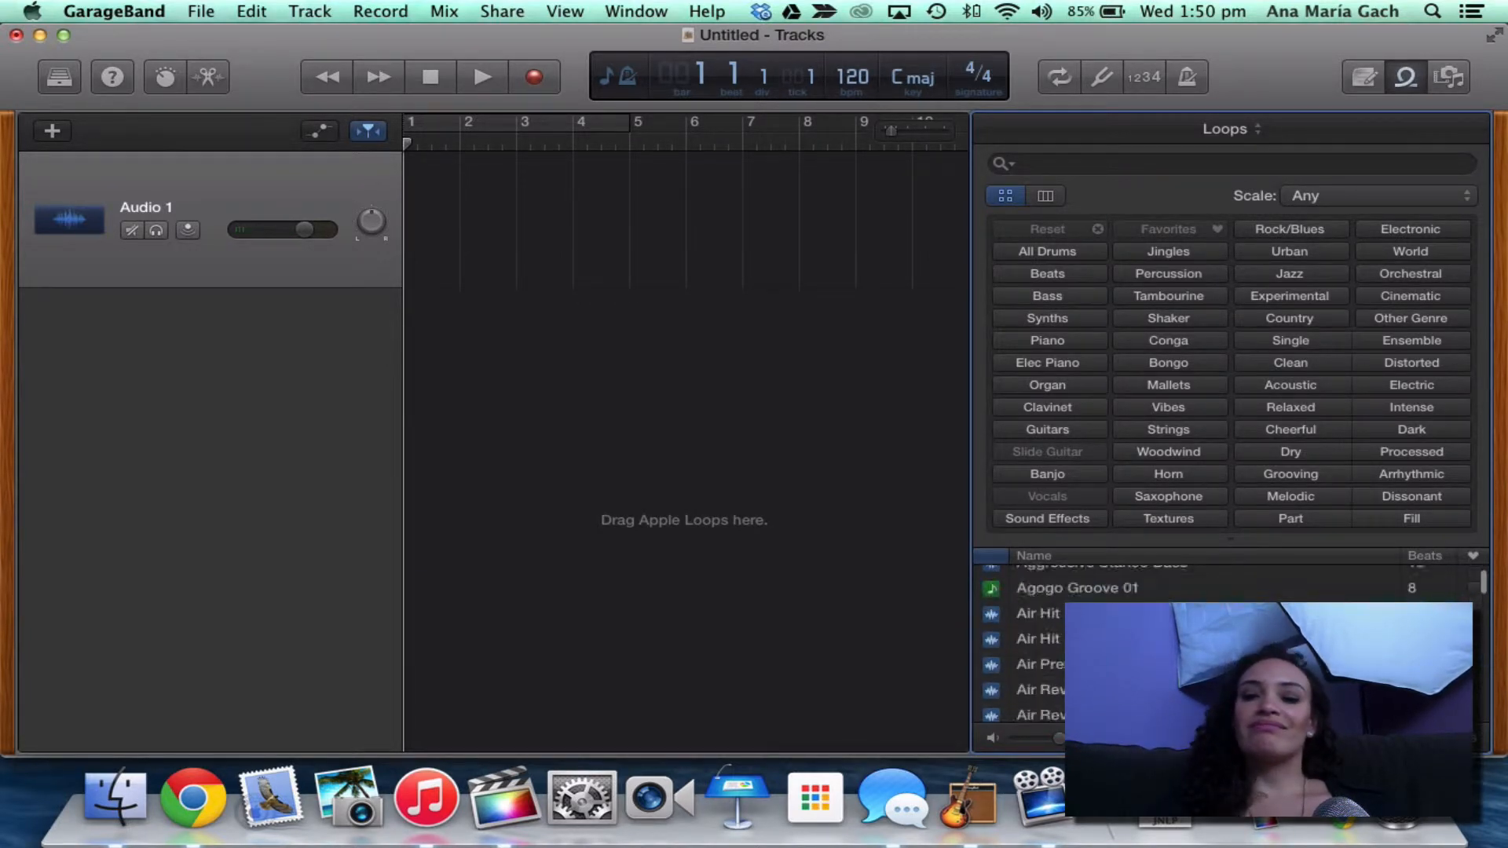
{"action": "left_click", "coordinate": [1077, 661]}
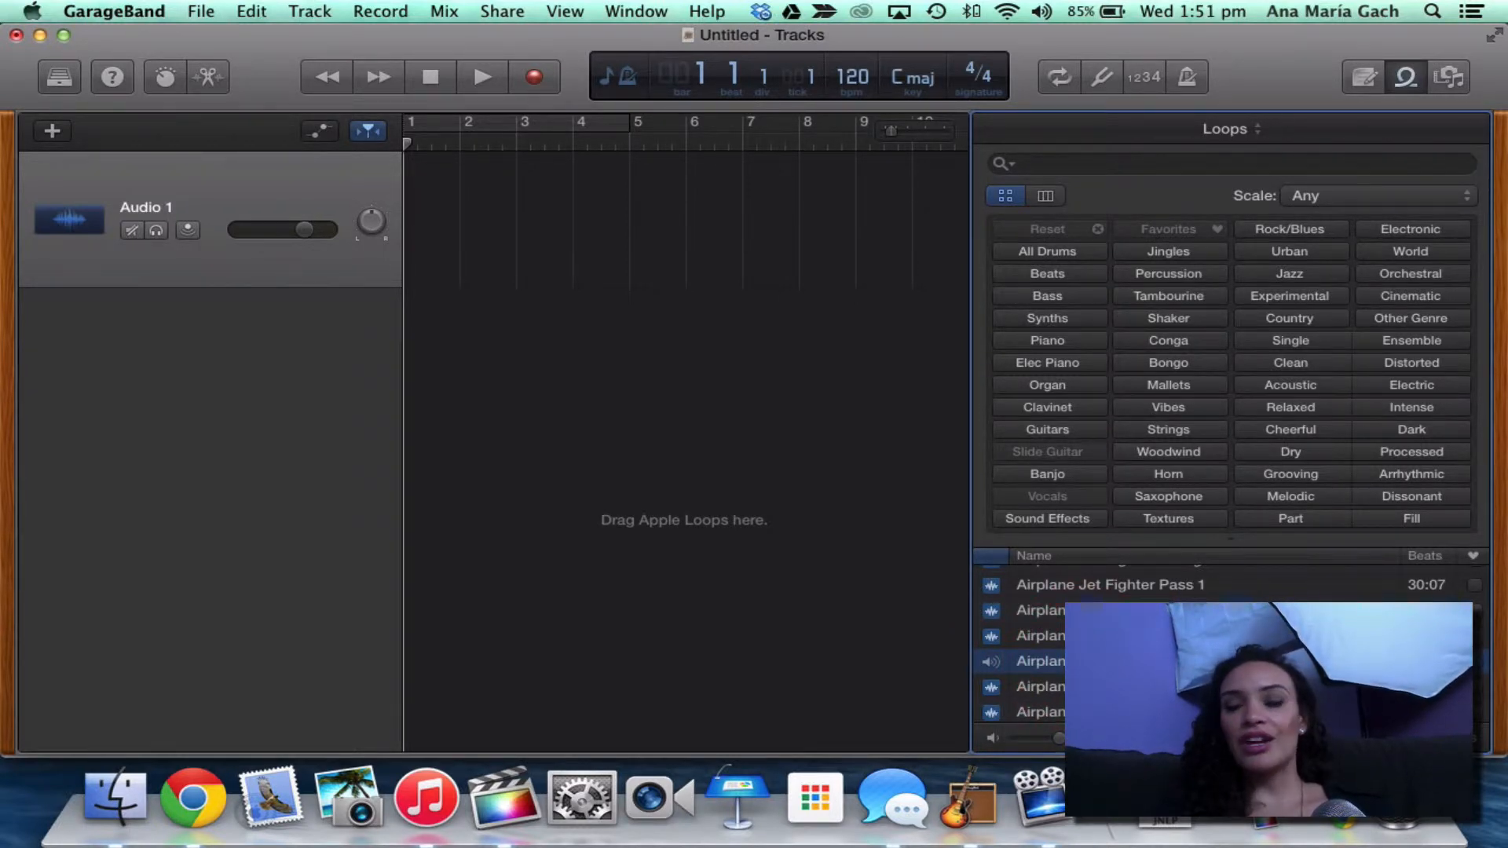
- Audition the Acoustic Picking 14 loop and place it on the audio track at bar 1
{"action": "scroll", "coordinate": [1076, 661], "scroll_direction": "up", "scroll_amount": 6}
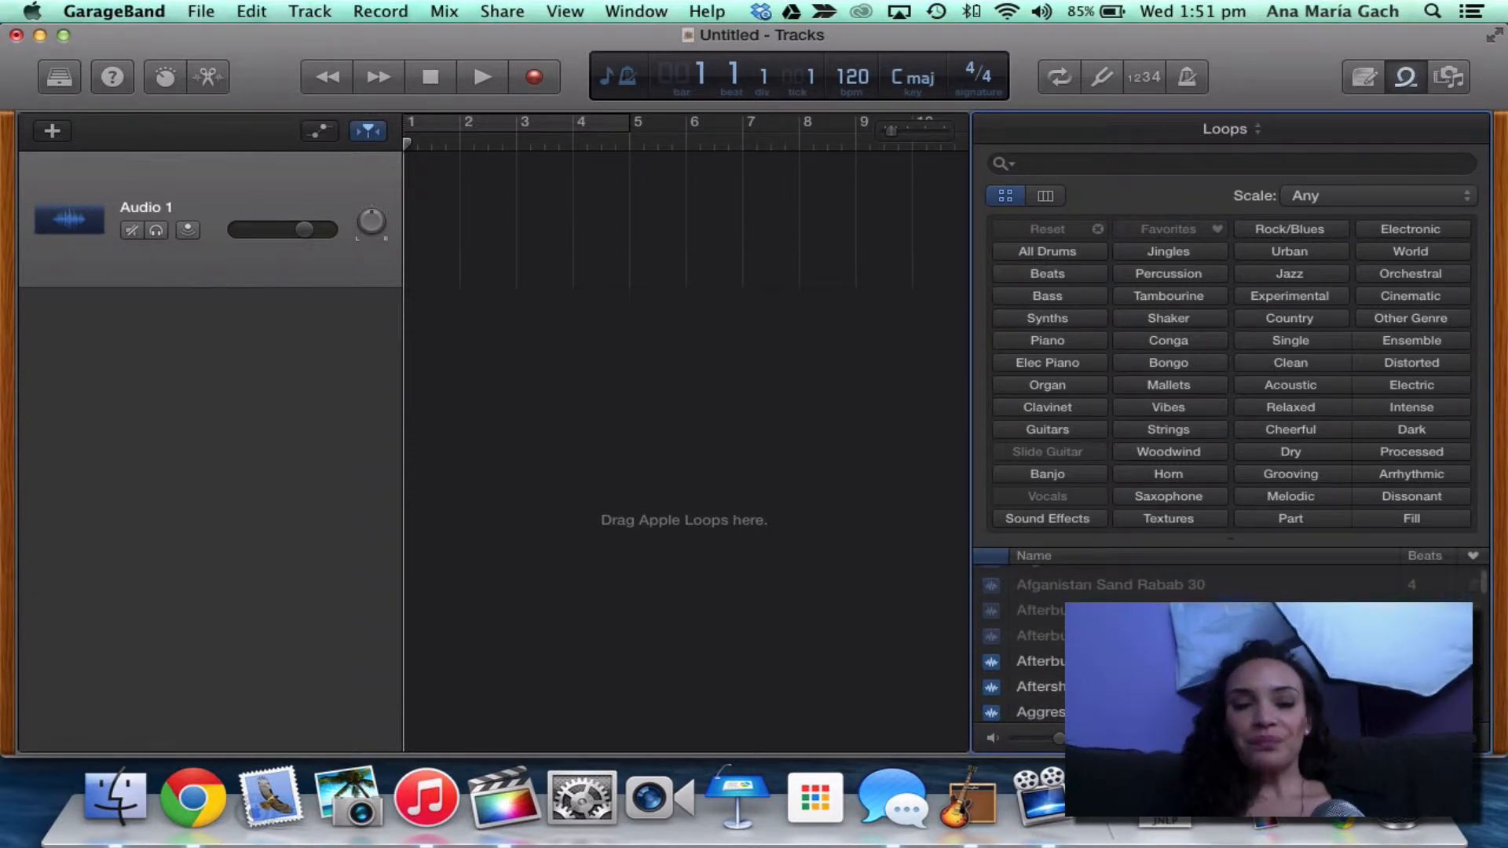
{"action": "scroll", "coordinate": [1076, 661], "scroll_direction": "up", "scroll_amount": 8}
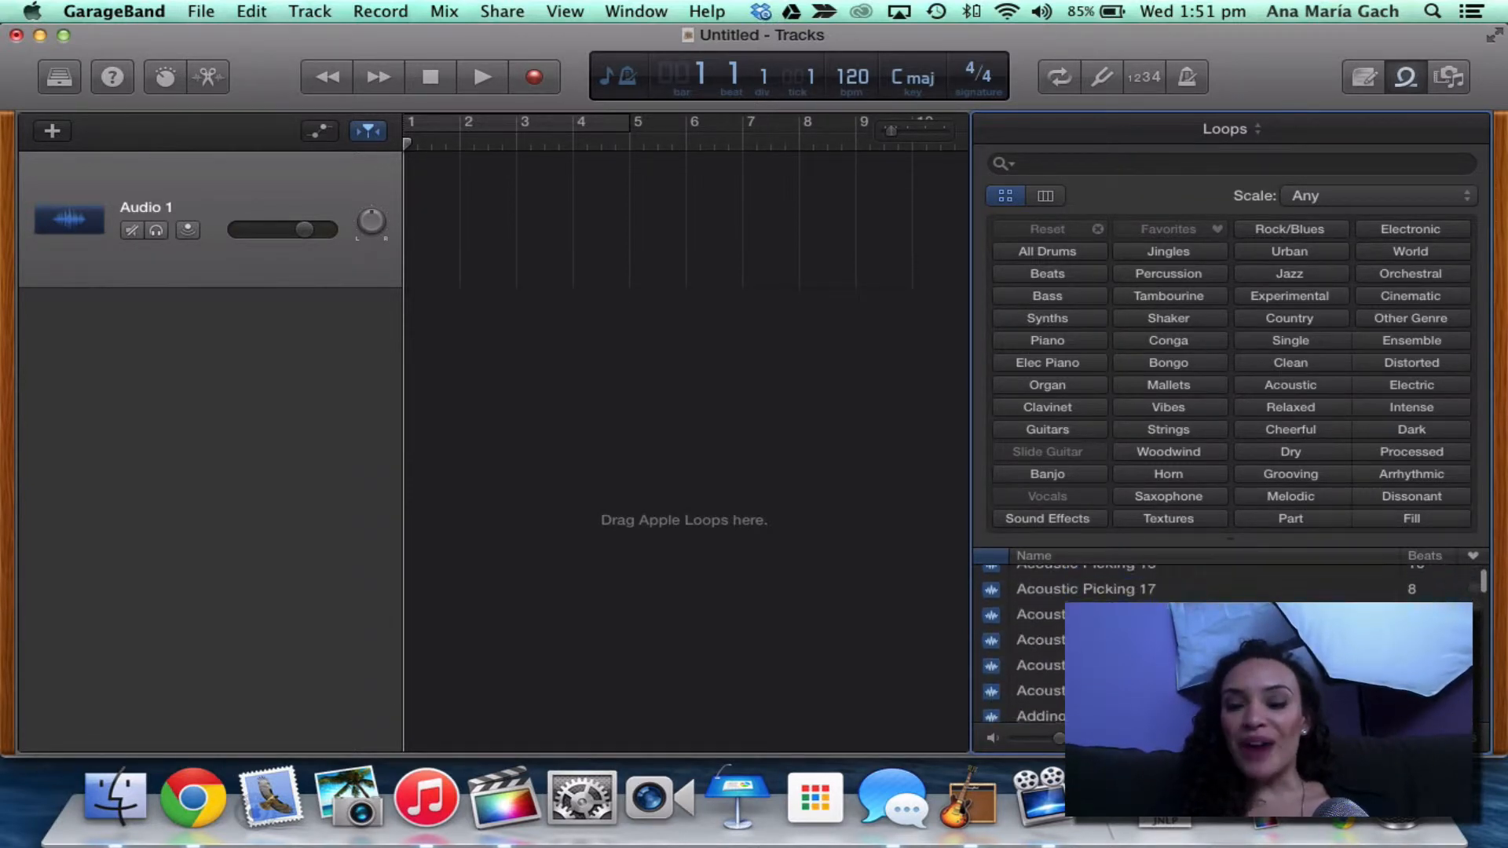
{"action": "scroll", "coordinate": [1076, 661], "scroll_direction": "up", "scroll_amount": 3}
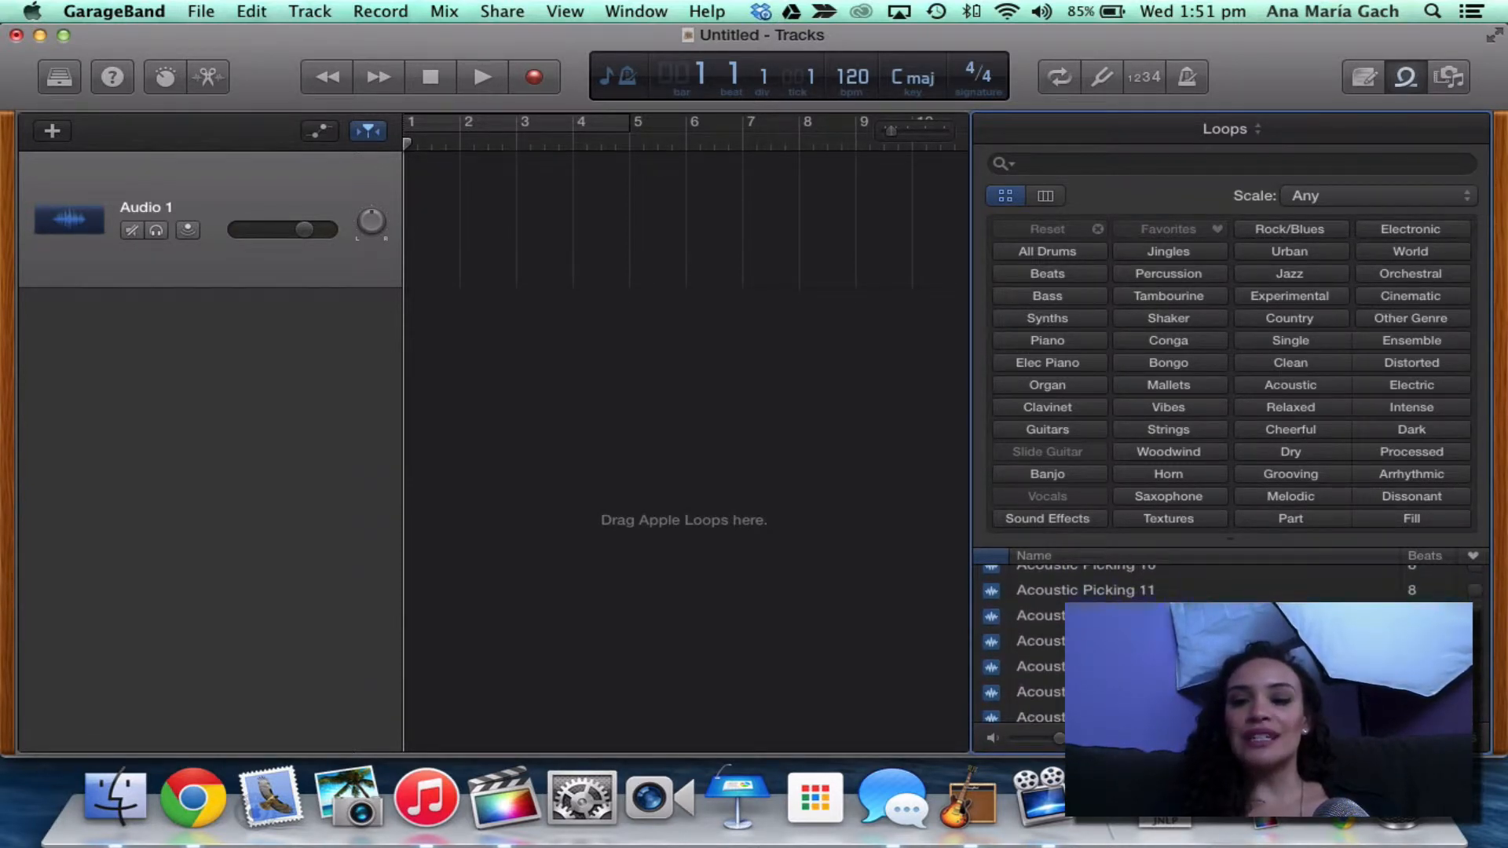
{"action": "left_click", "coordinate": [1068, 666]}
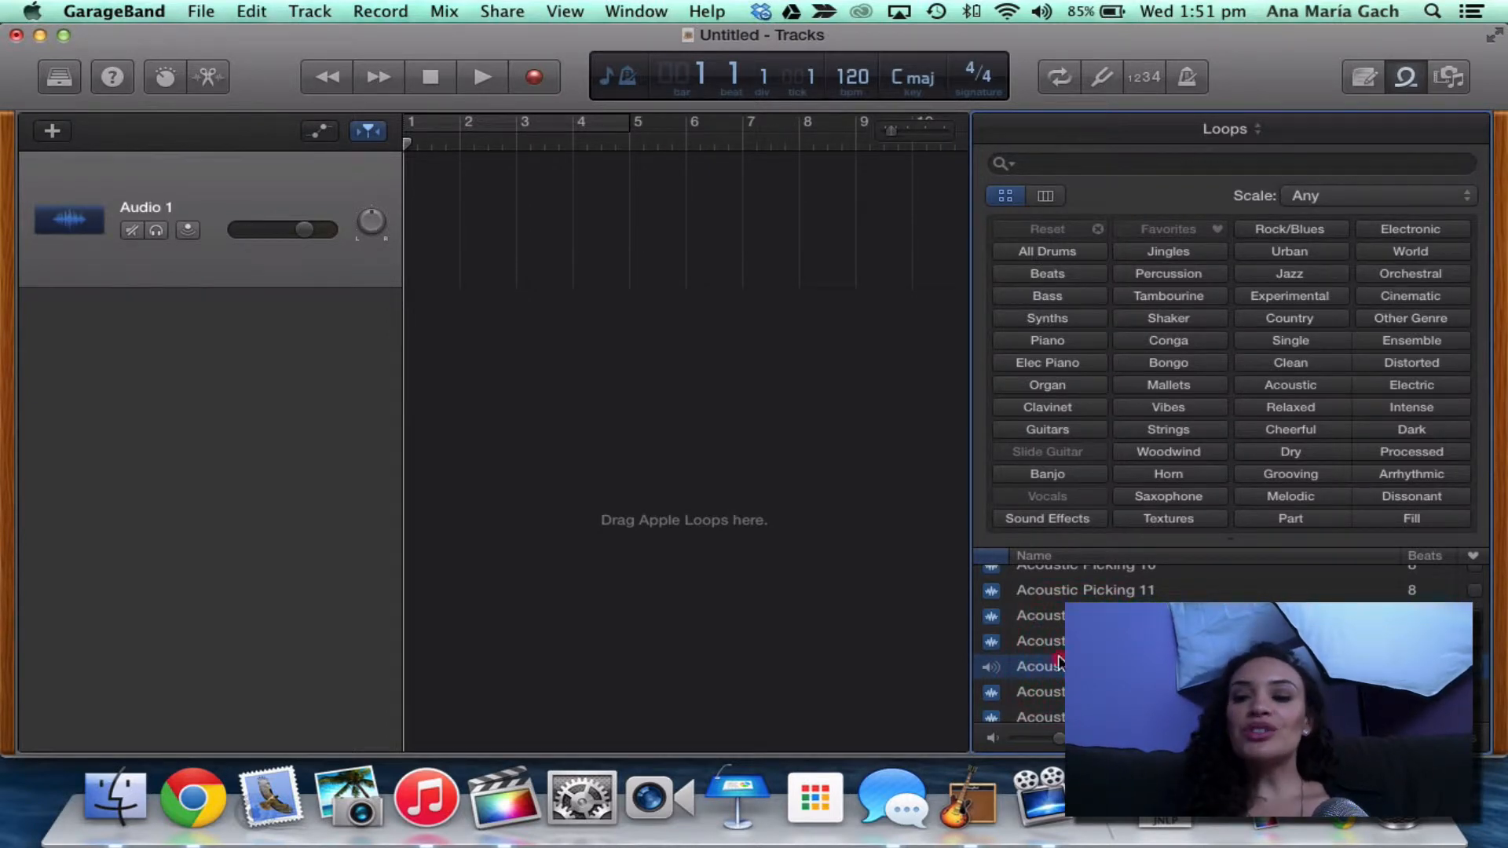
{"action": "left_click_drag", "start_coordinate": [1060, 662], "coordinate": [435, 198]}
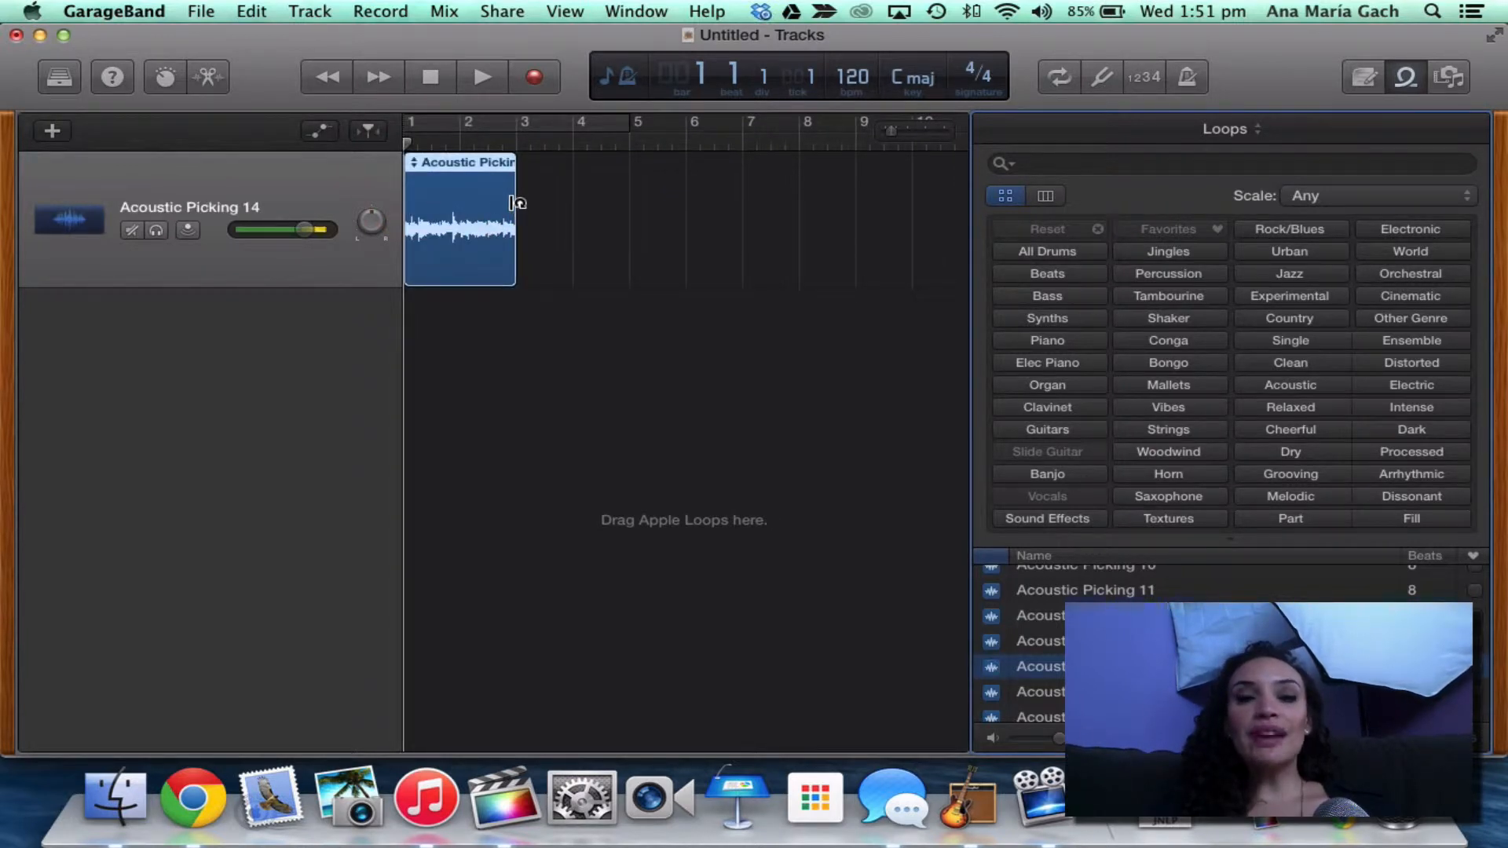
- Extend the Acoustic Picking 14 region by looping it up to bar 9, and play it back from the start
{"action": "left_click_drag", "start_coordinate": [517, 203], "coordinate": [854, 223]}
{"action": "left_click", "coordinate": [435, 323]}
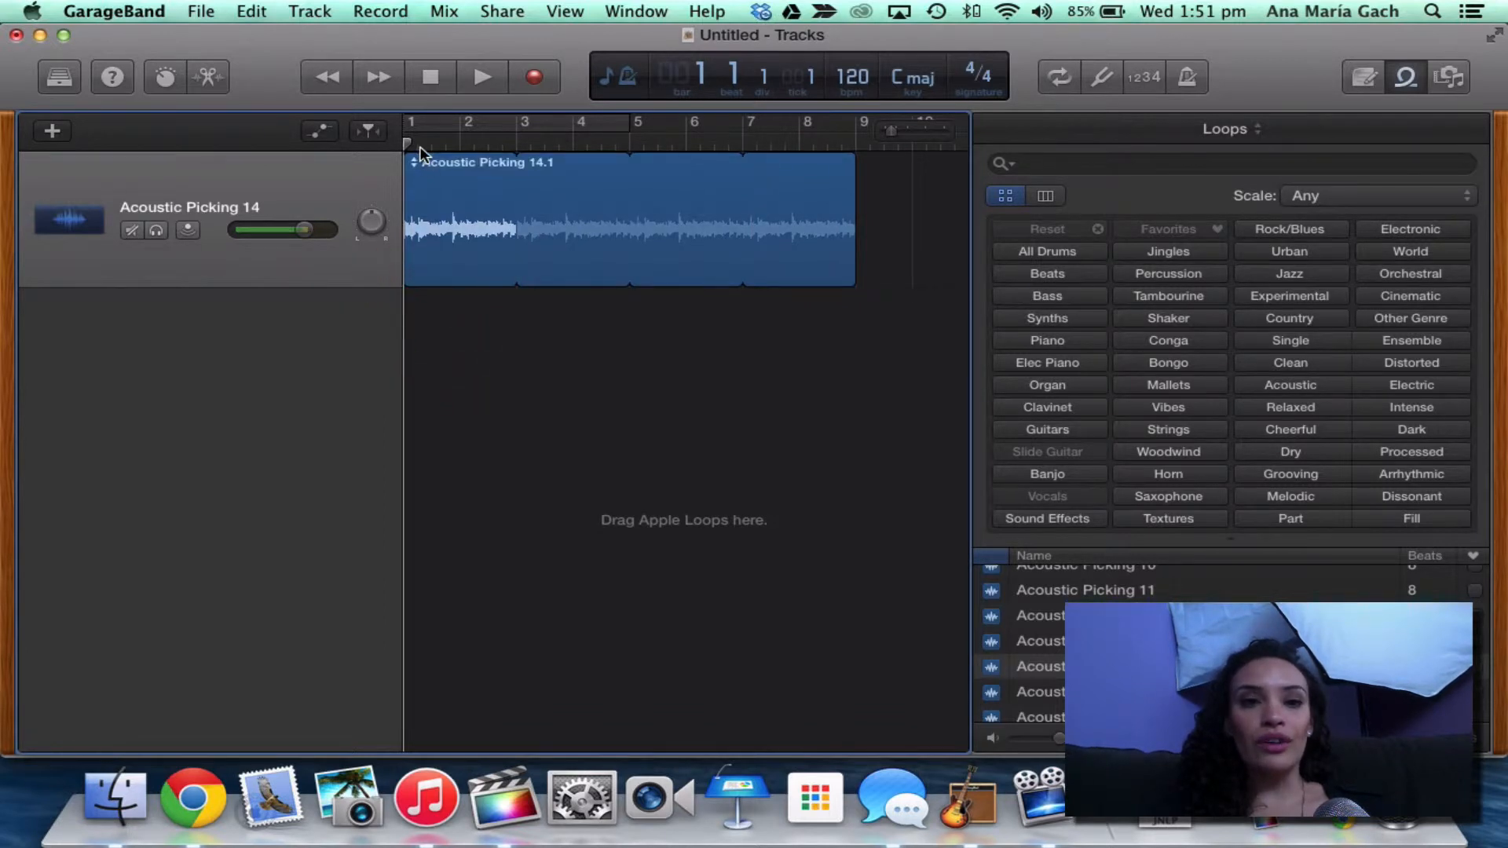
{"action": "key", "text": "space"}
{"action": "key", "text": "XF86AudioRaiseVolume"}
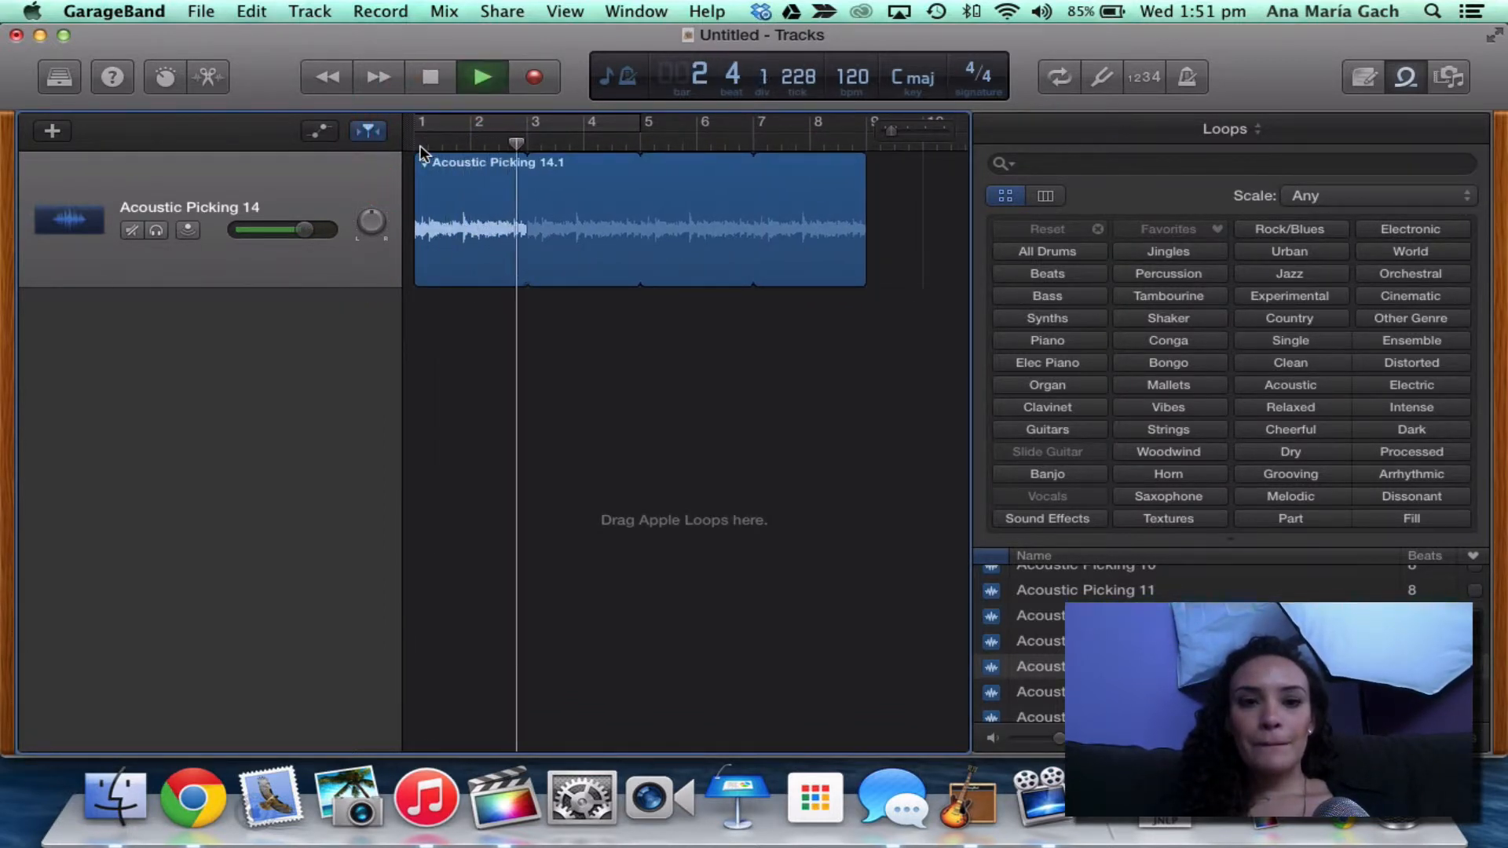
{"action": "key", "text": "space"}
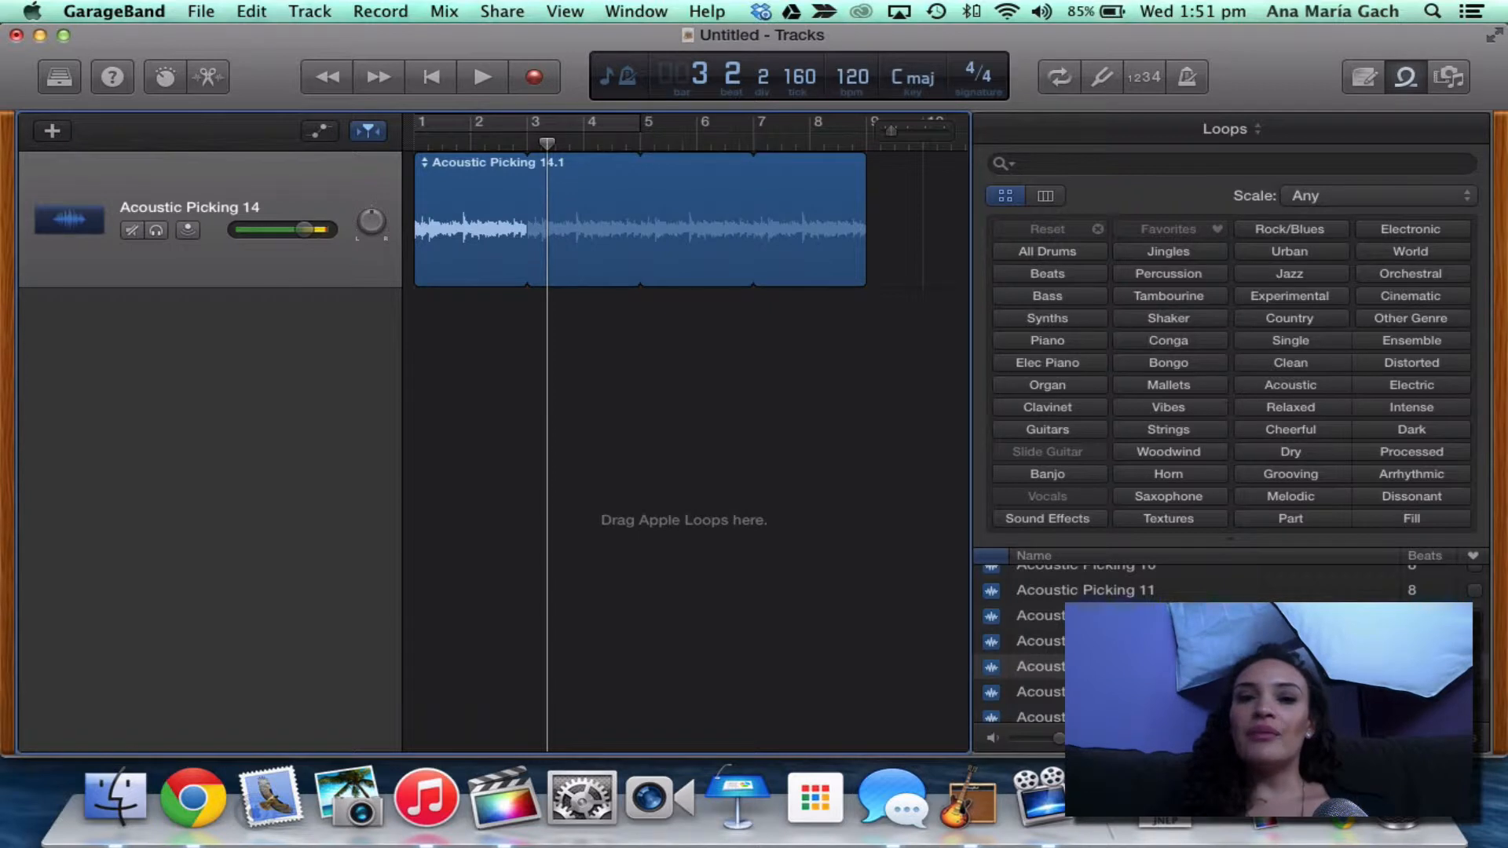
- Play back a little more of the looped region, and filter the Apple Loops to acoustic drums
{"action": "key", "text": "space"}
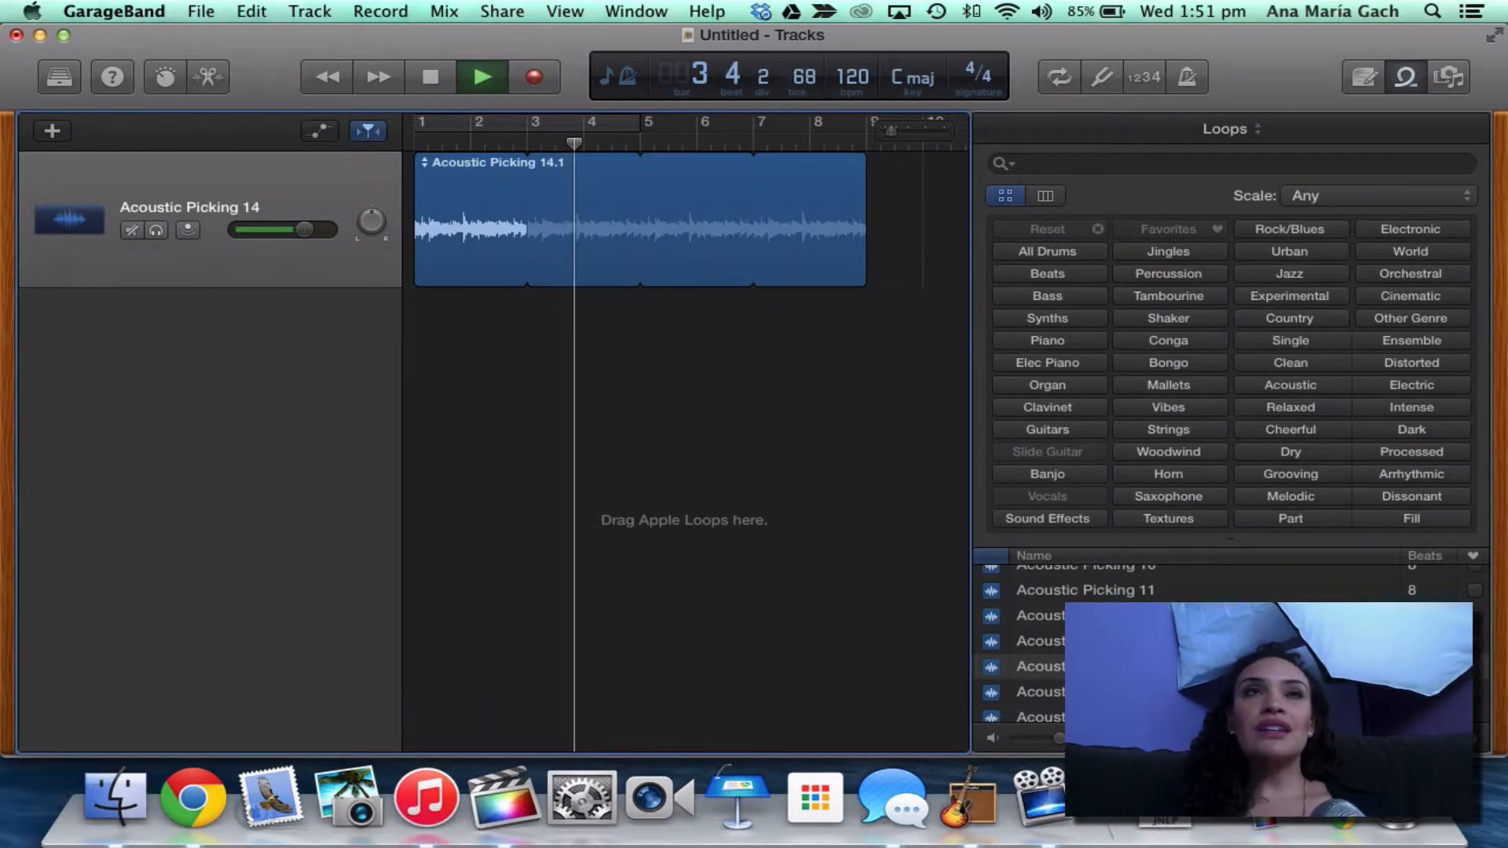
{"action": "key", "text": "space"}
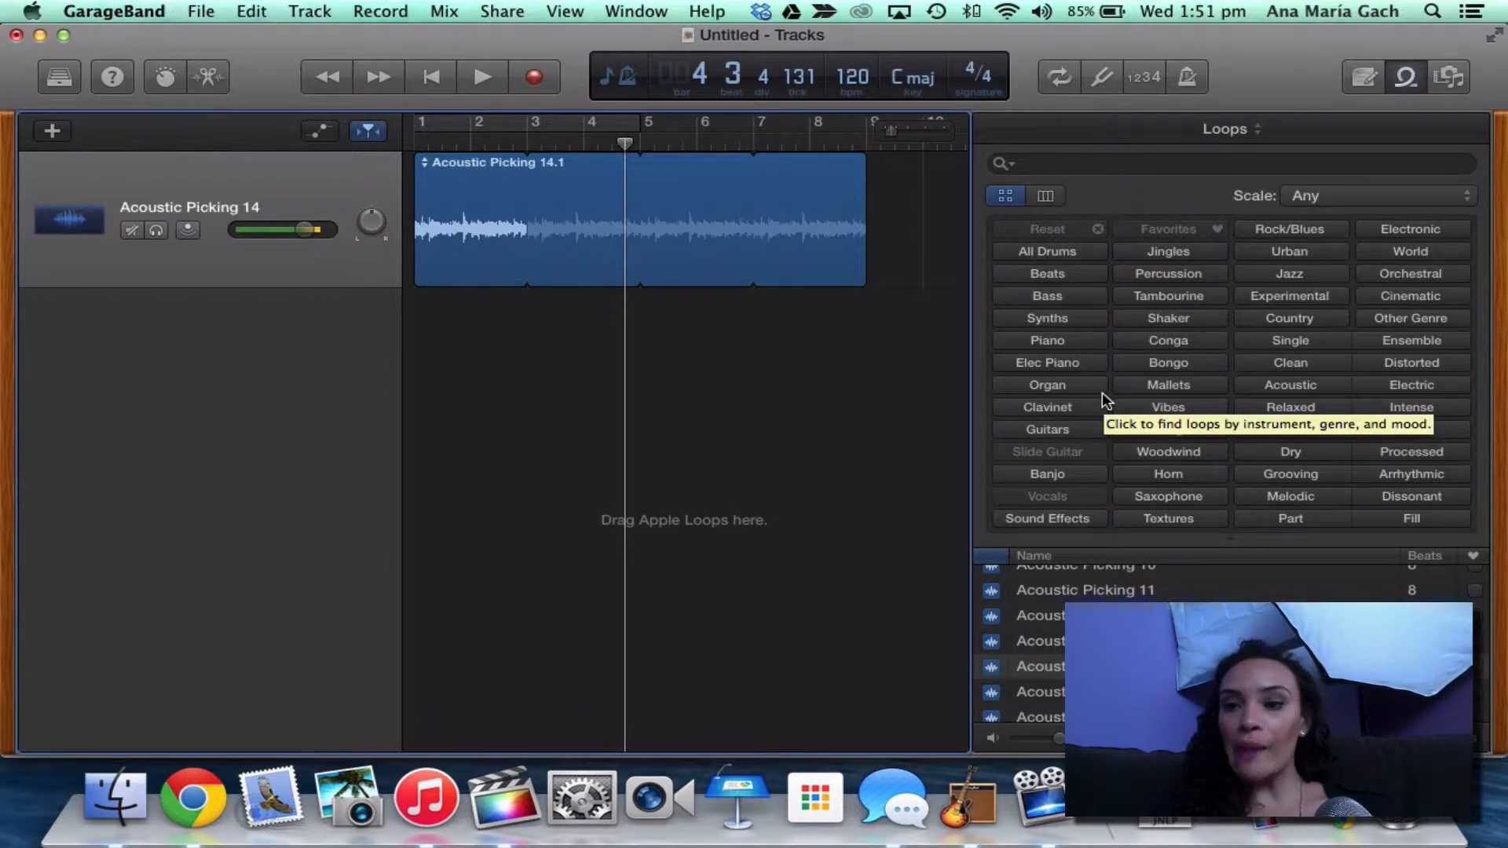
{"action": "left_click", "coordinate": [1058, 253]}
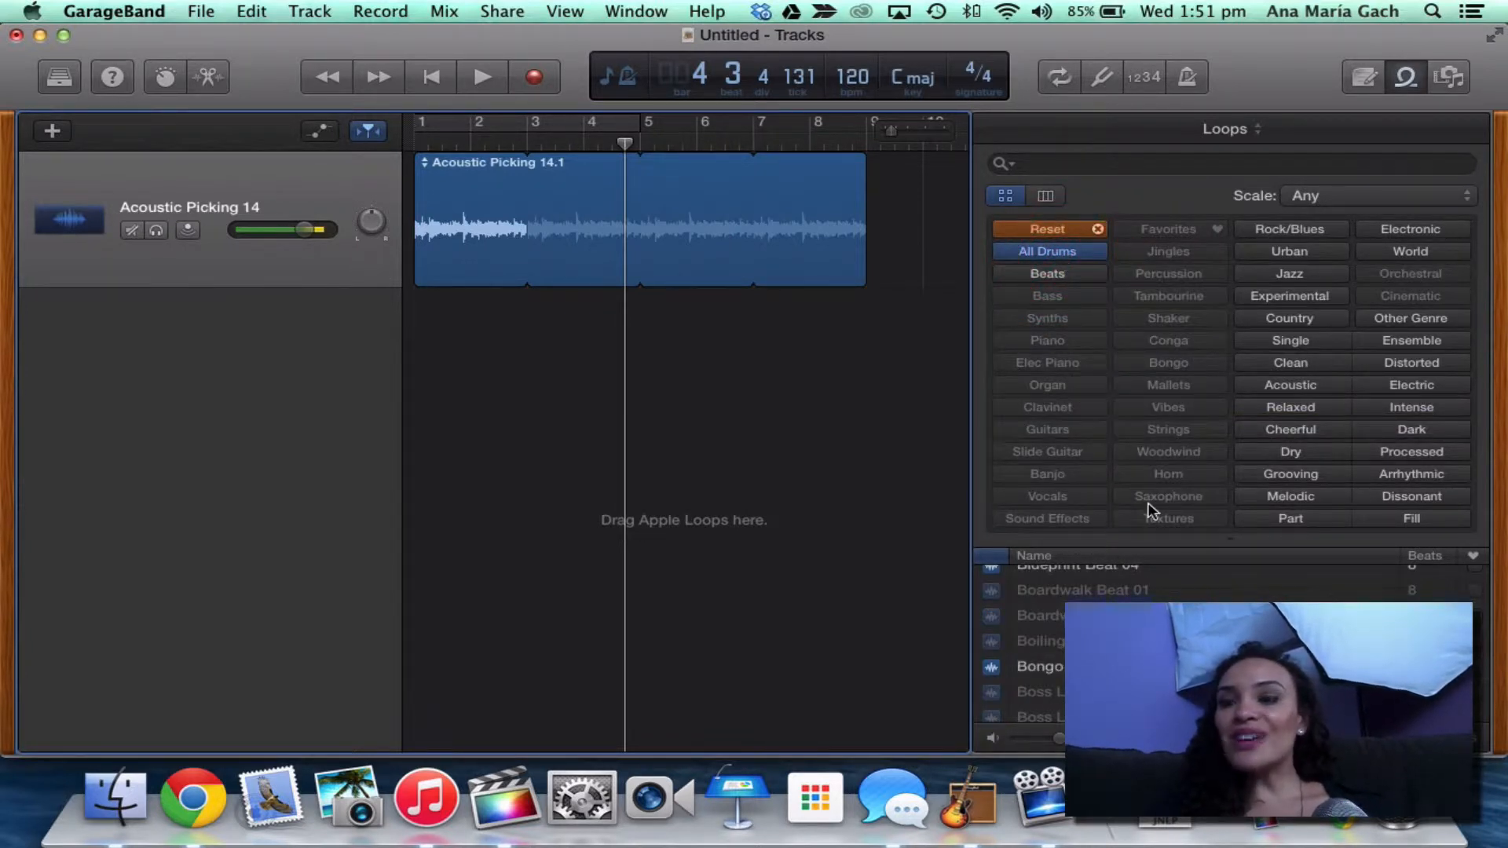
{"action": "left_click", "coordinate": [1276, 386]}
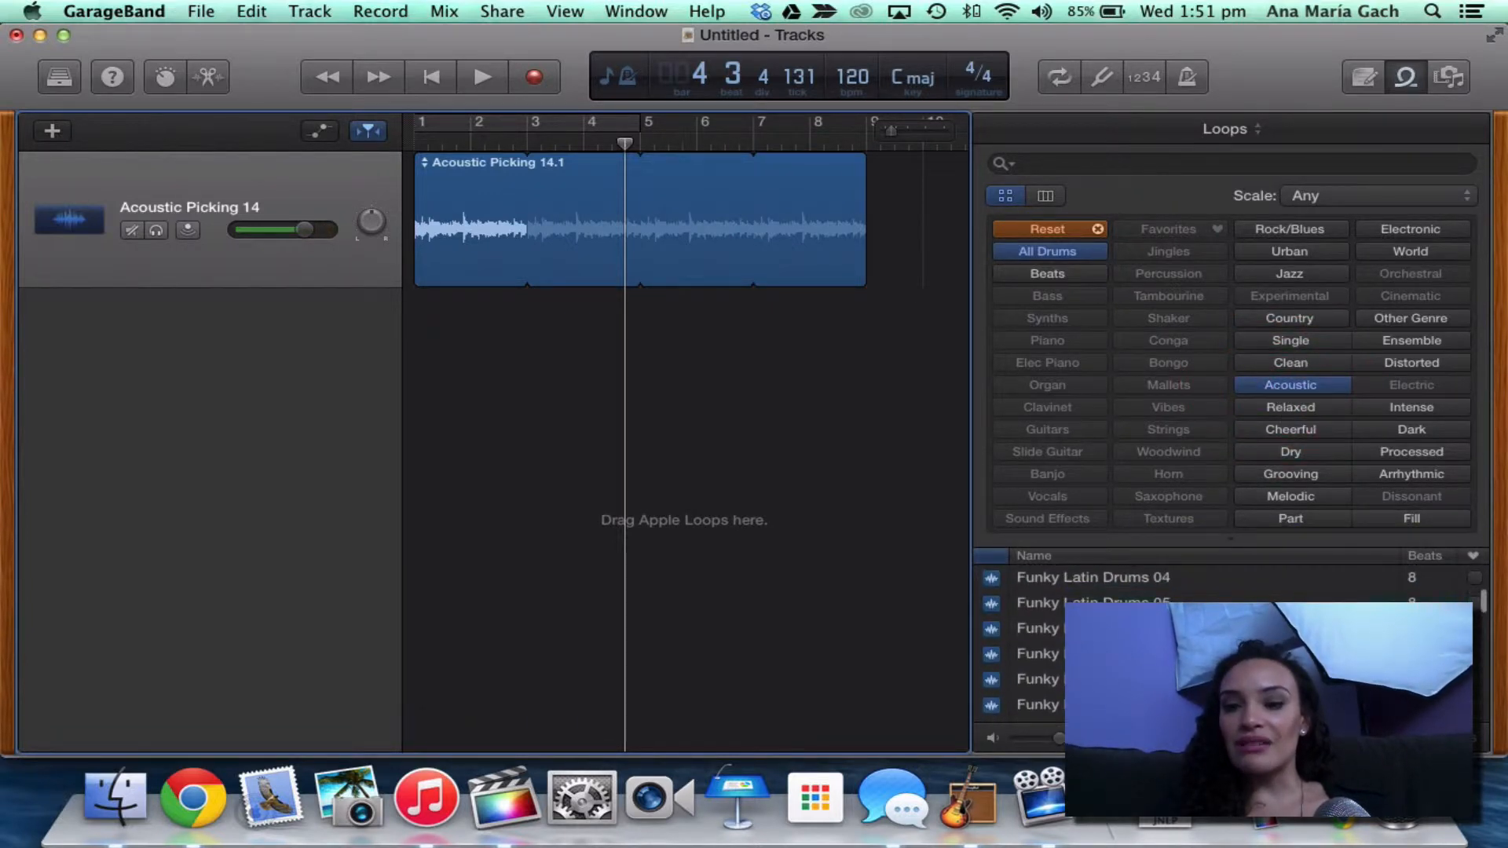
{"action": "scroll", "coordinate": [1230, 644], "scroll_direction": "up", "scroll_amount": 15}
{"action": "scroll", "coordinate": [1230, 644], "scroll_direction": "down", "scroll_amount": 10}
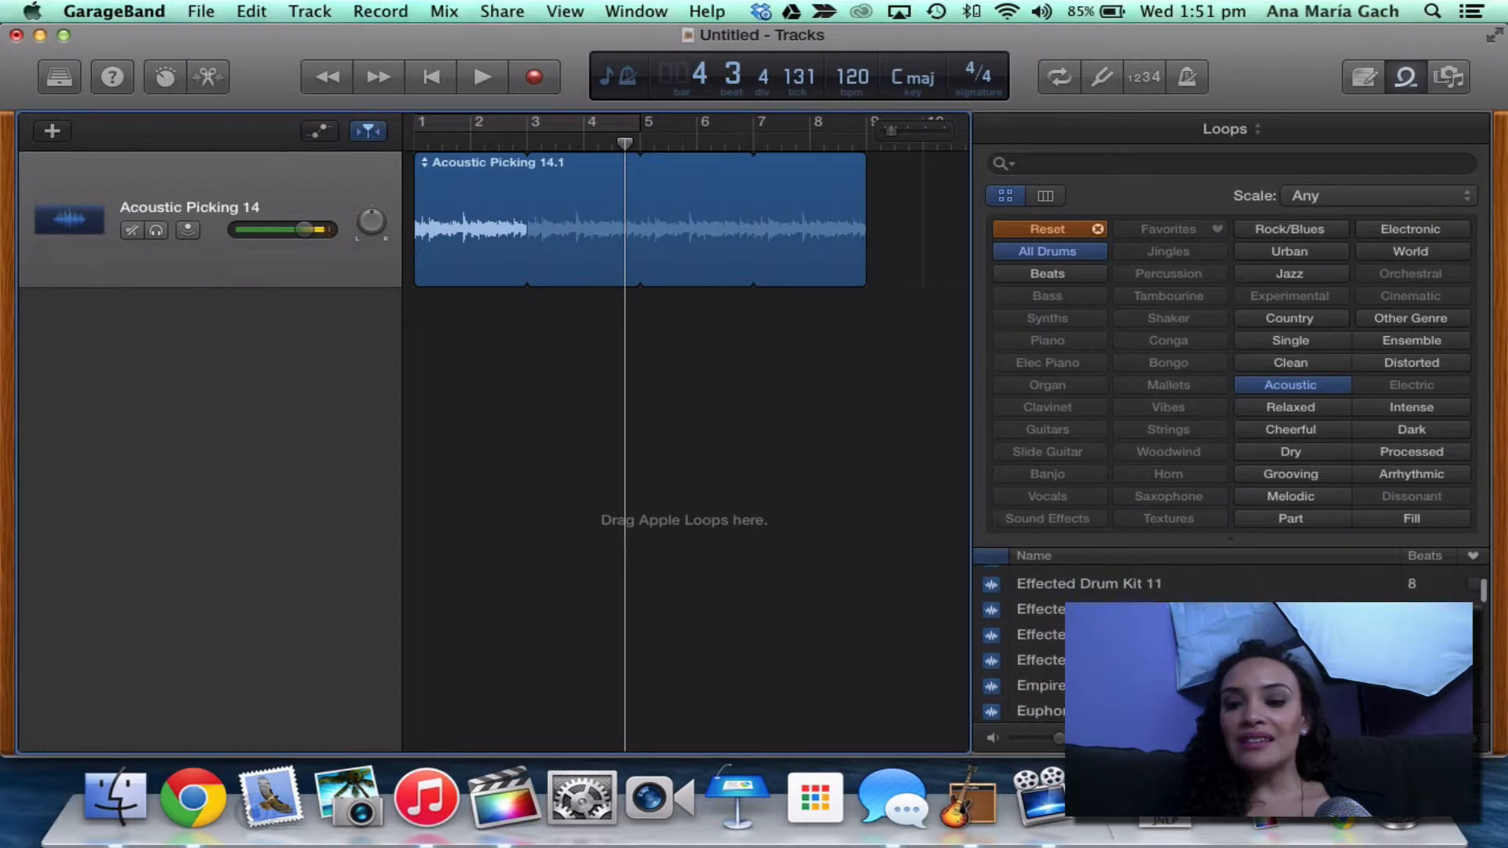
{"action": "scroll", "coordinate": [1229, 644], "scroll_direction": "down", "scroll_amount": 15}
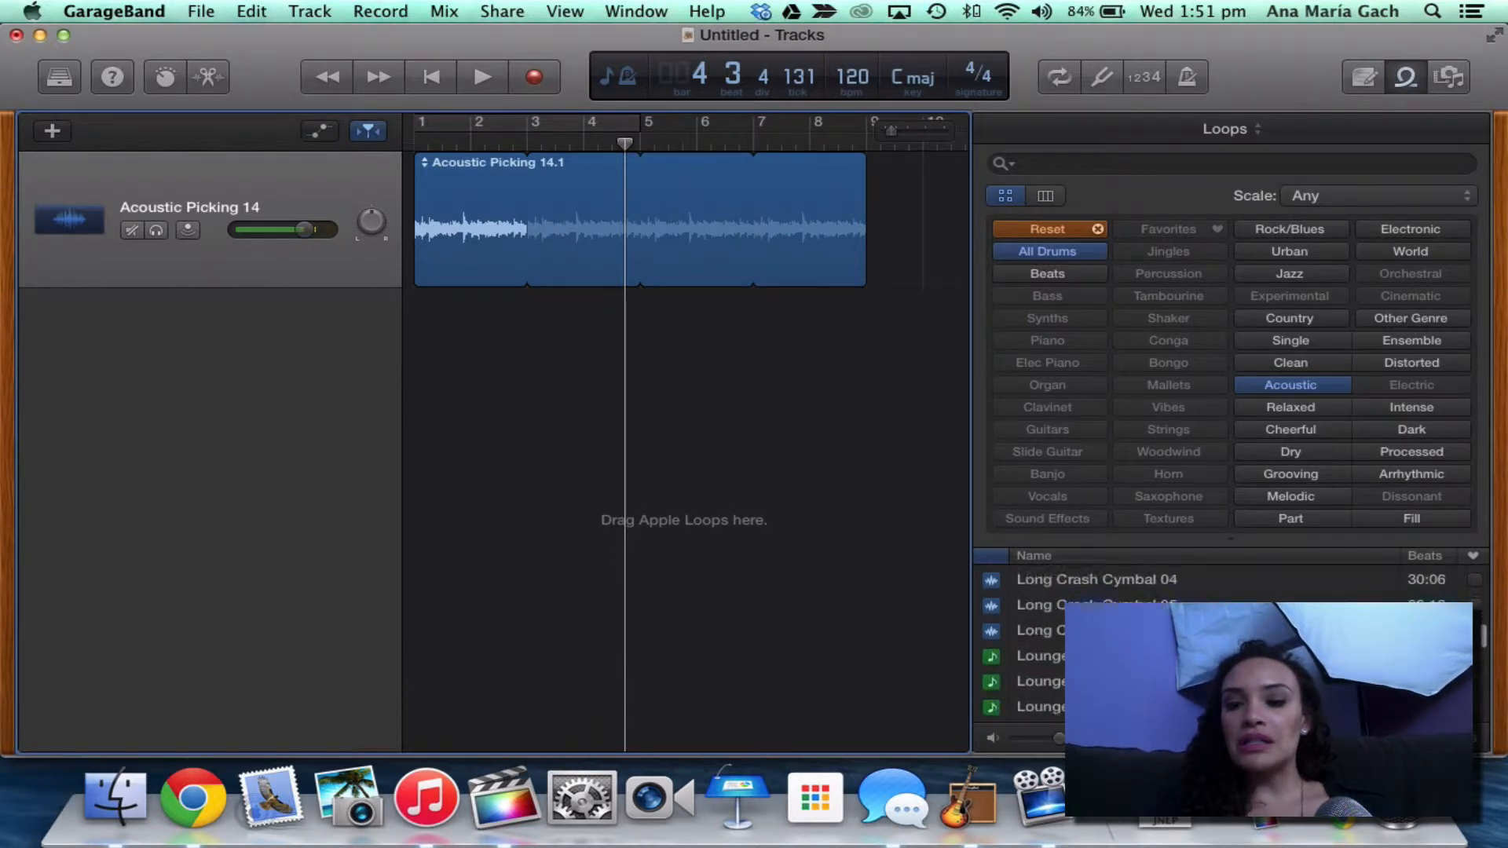
{"action": "scroll", "coordinate": [1103, 597], "scroll_direction": "down", "scroll_amount": 4}
{"action": "scroll", "coordinate": [1103, 597], "scroll_direction": "up", "scroll_amount": 2}
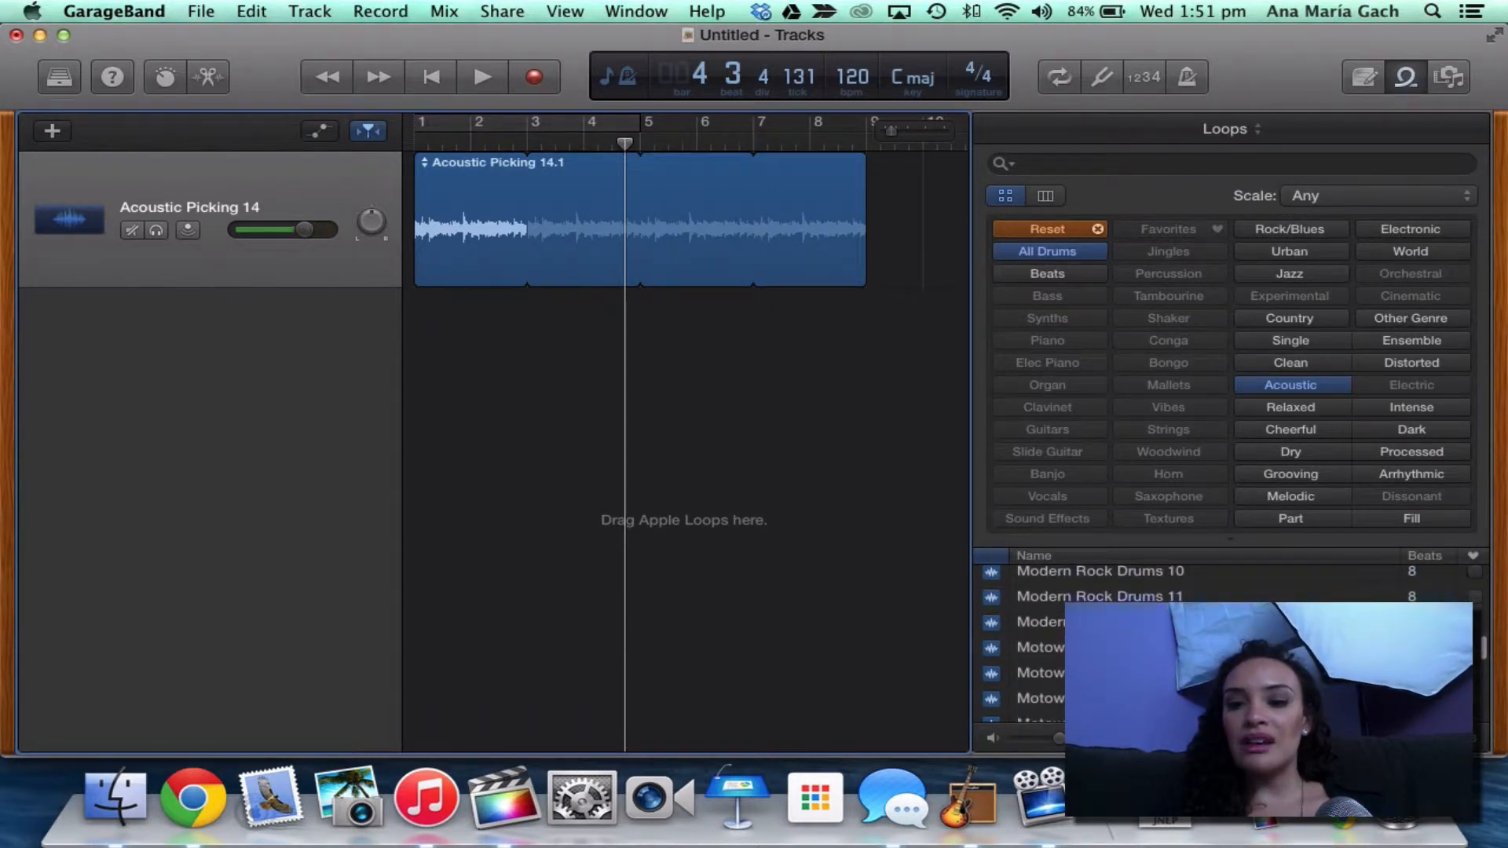
- Audition several acoustic drum loops, including Modern Rock Drums 11 and Natural Drum Kit 10, and briefly play the project
{"action": "left_click", "coordinate": [1103, 597]}
{"action": "scroll", "coordinate": [1103, 599], "scroll_direction": "down", "scroll_amount": 5}
{"action": "scroll", "coordinate": [1103, 598], "scroll_direction": "up", "scroll_amount": 5}
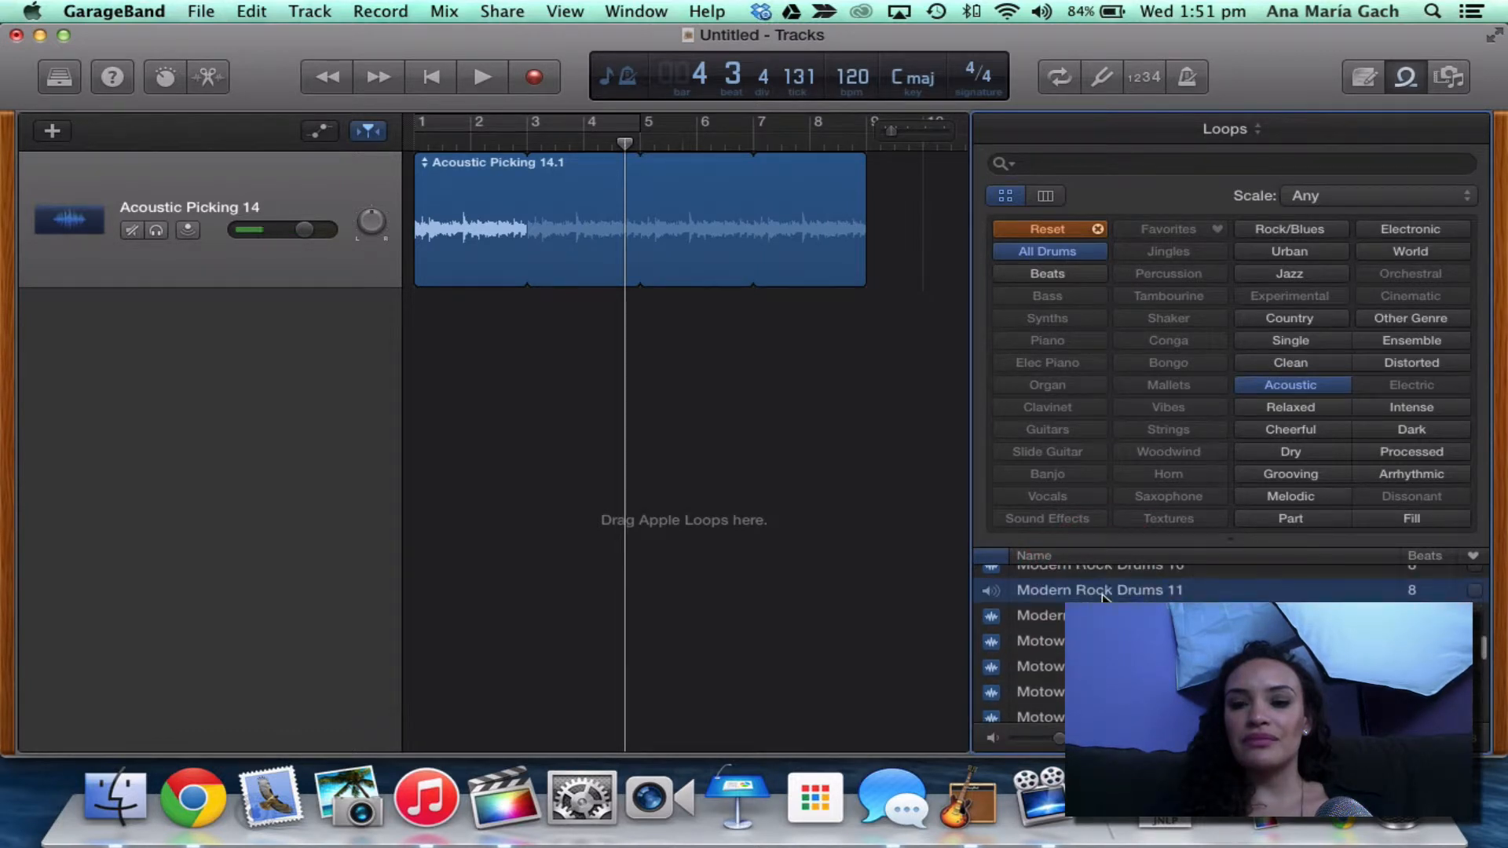
{"action": "scroll", "coordinate": [1103, 598], "scroll_direction": "down", "scroll_amount": 8}
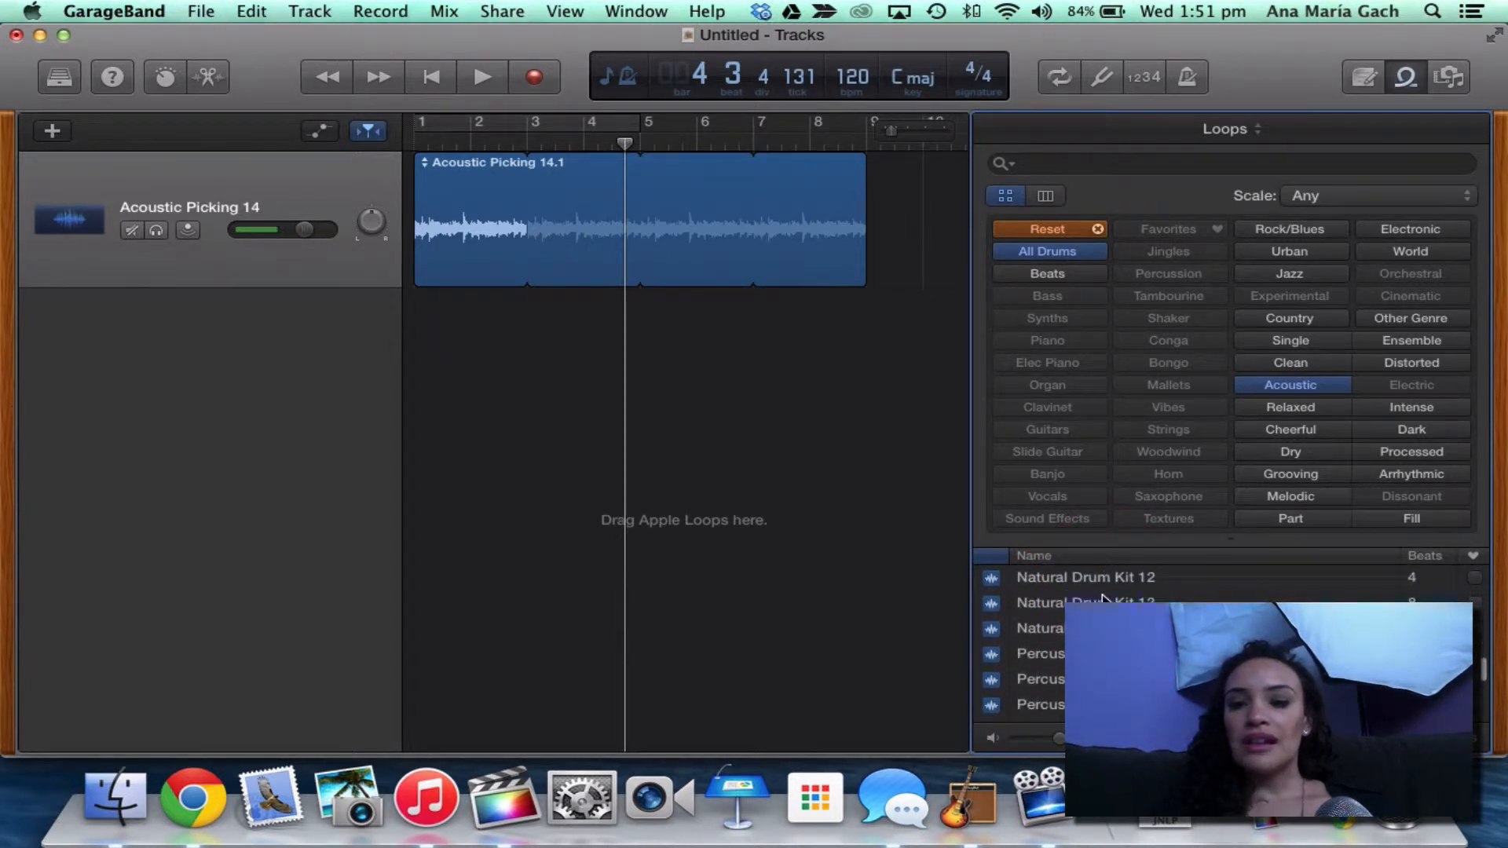
{"action": "left_click", "coordinate": [1103, 598]}
{"action": "scroll", "coordinate": [1103, 598], "scroll_direction": "up", "scroll_amount": 5}
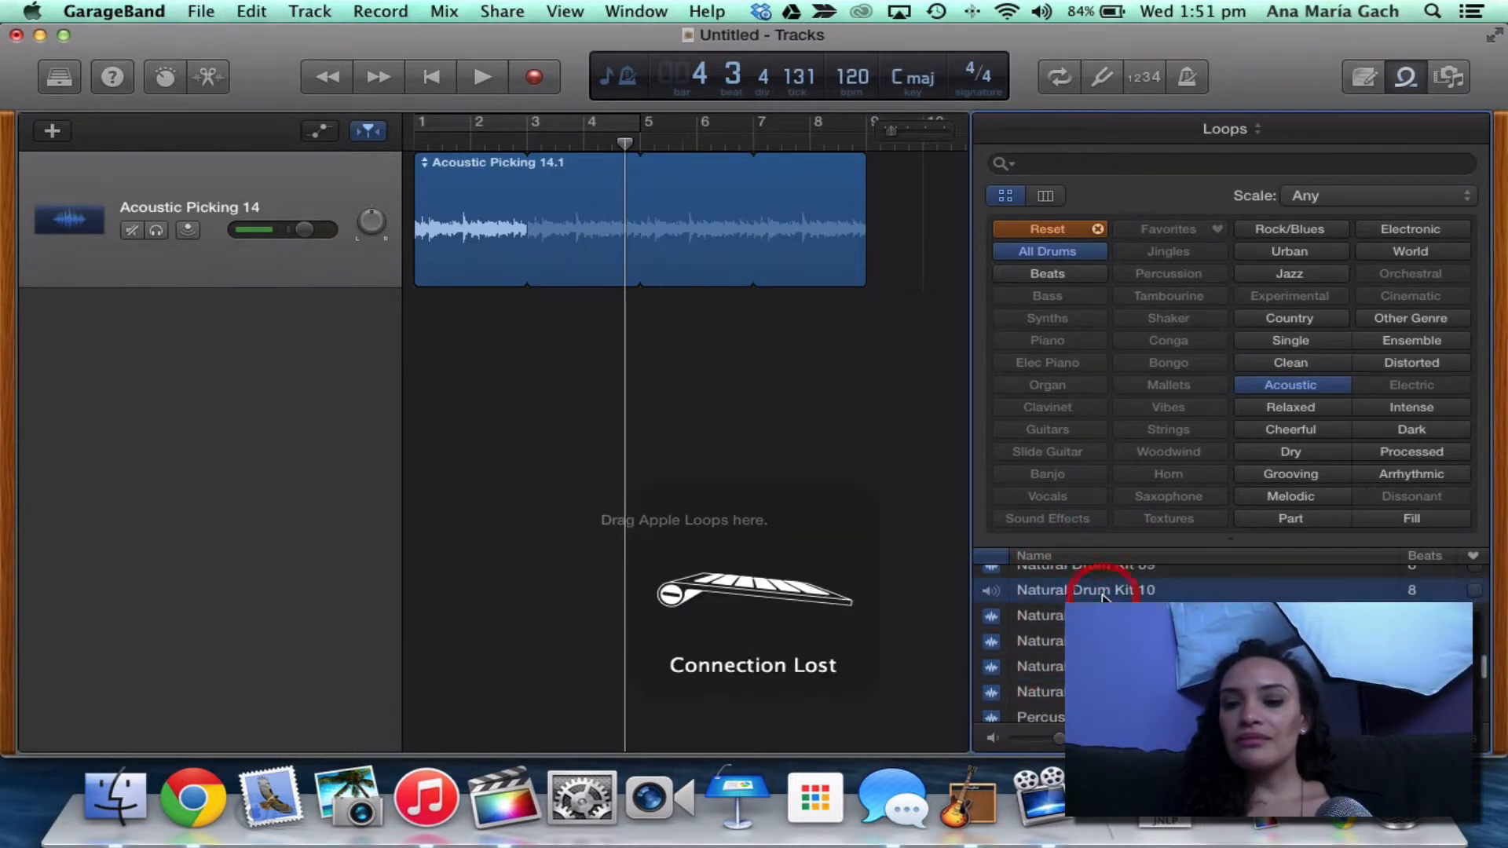
{"action": "left_click", "coordinate": [1104, 591]}
{"action": "scroll", "coordinate": [1103, 598], "scroll_direction": "up", "scroll_amount": 4}
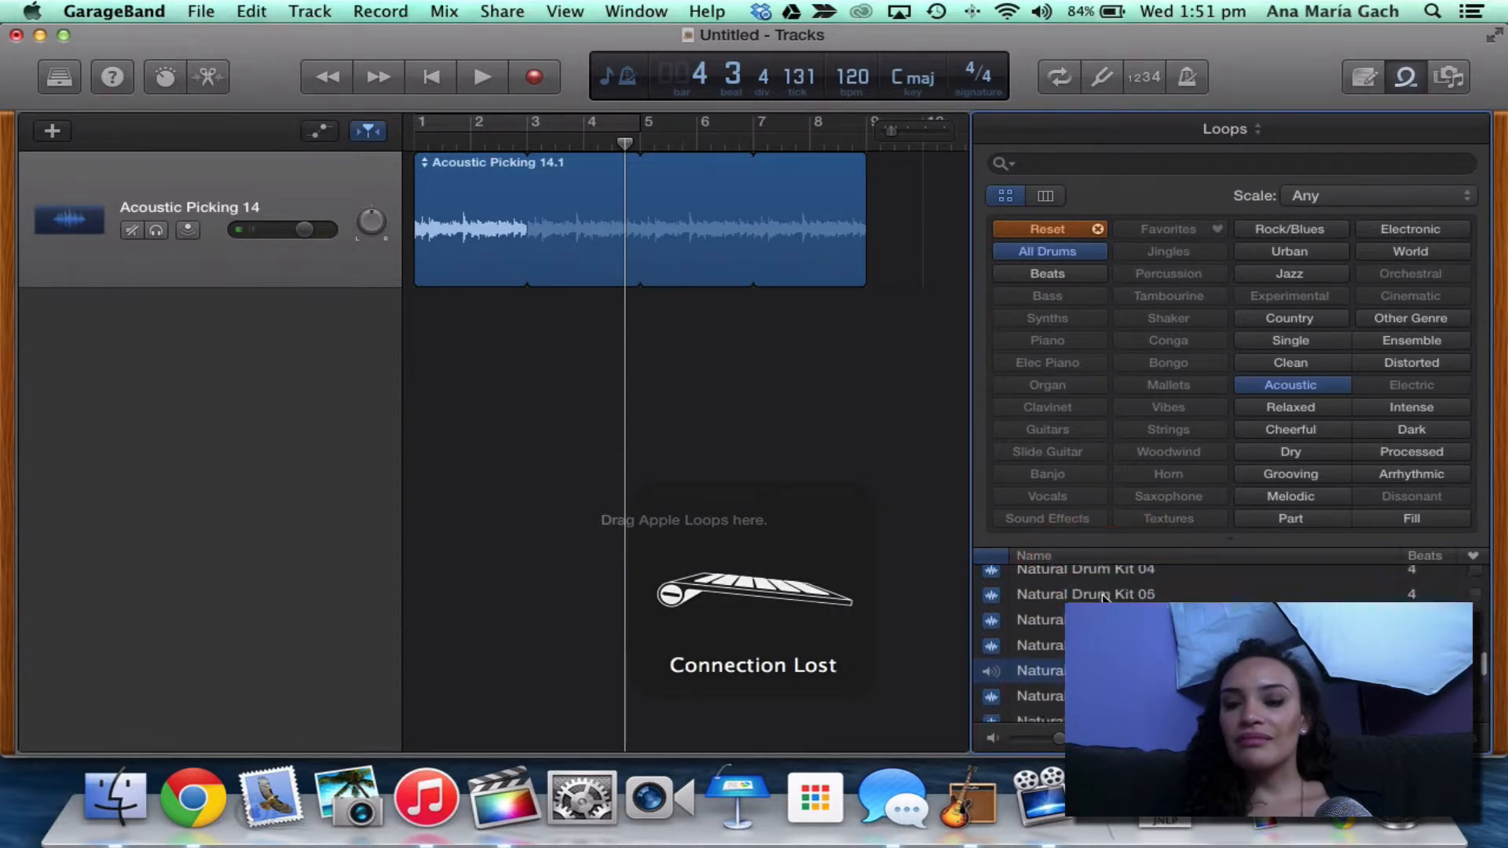
{"action": "left_click", "coordinate": [1103, 591]}
{"action": "scroll", "coordinate": [1103, 599], "scroll_direction": "down", "scroll_amount": 10}
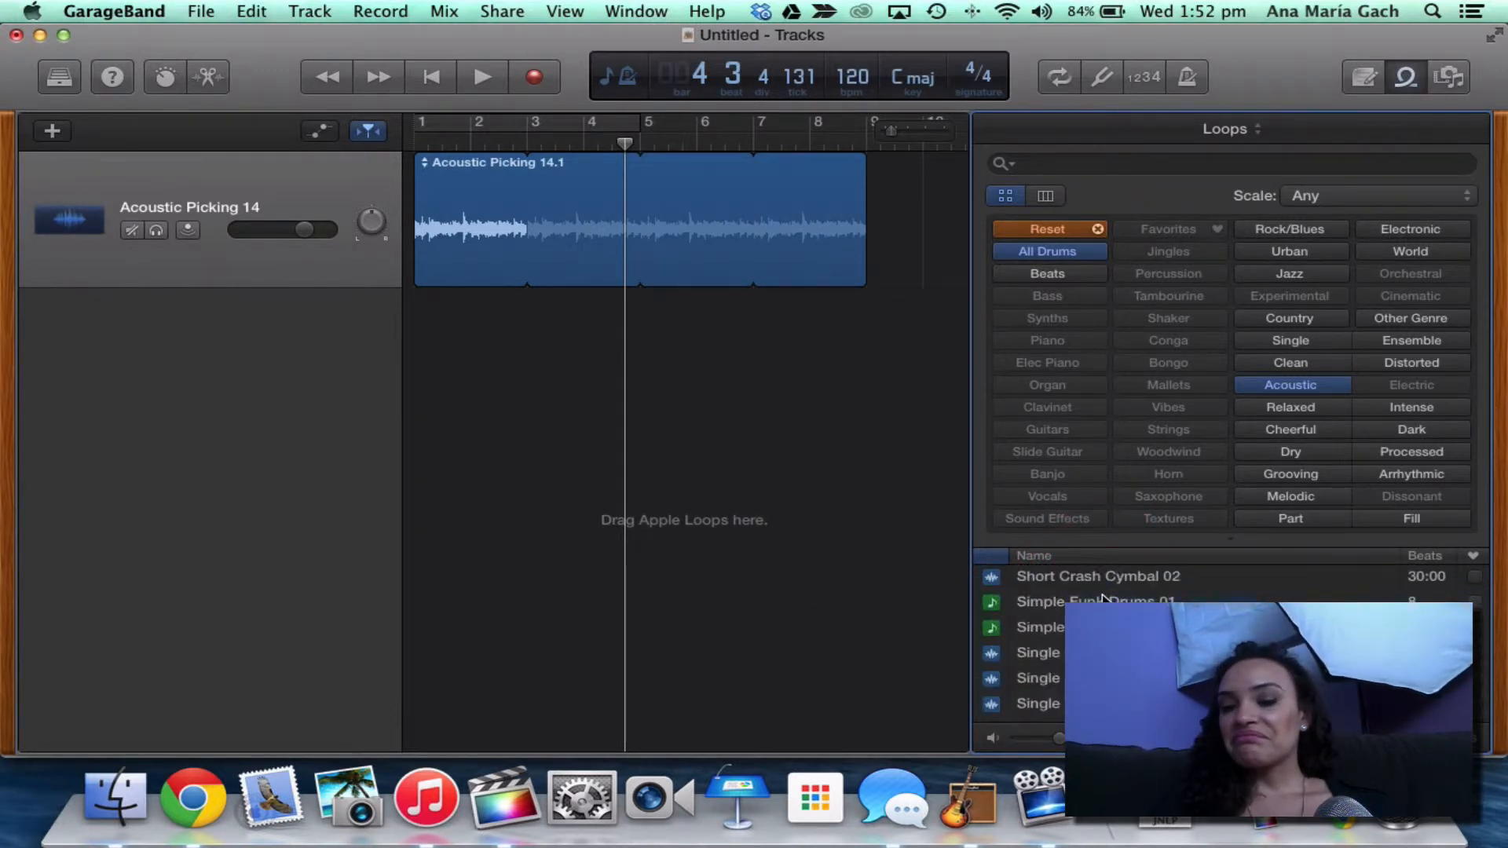
{"action": "key", "text": "space"}
{"action": "key", "text": "space"}
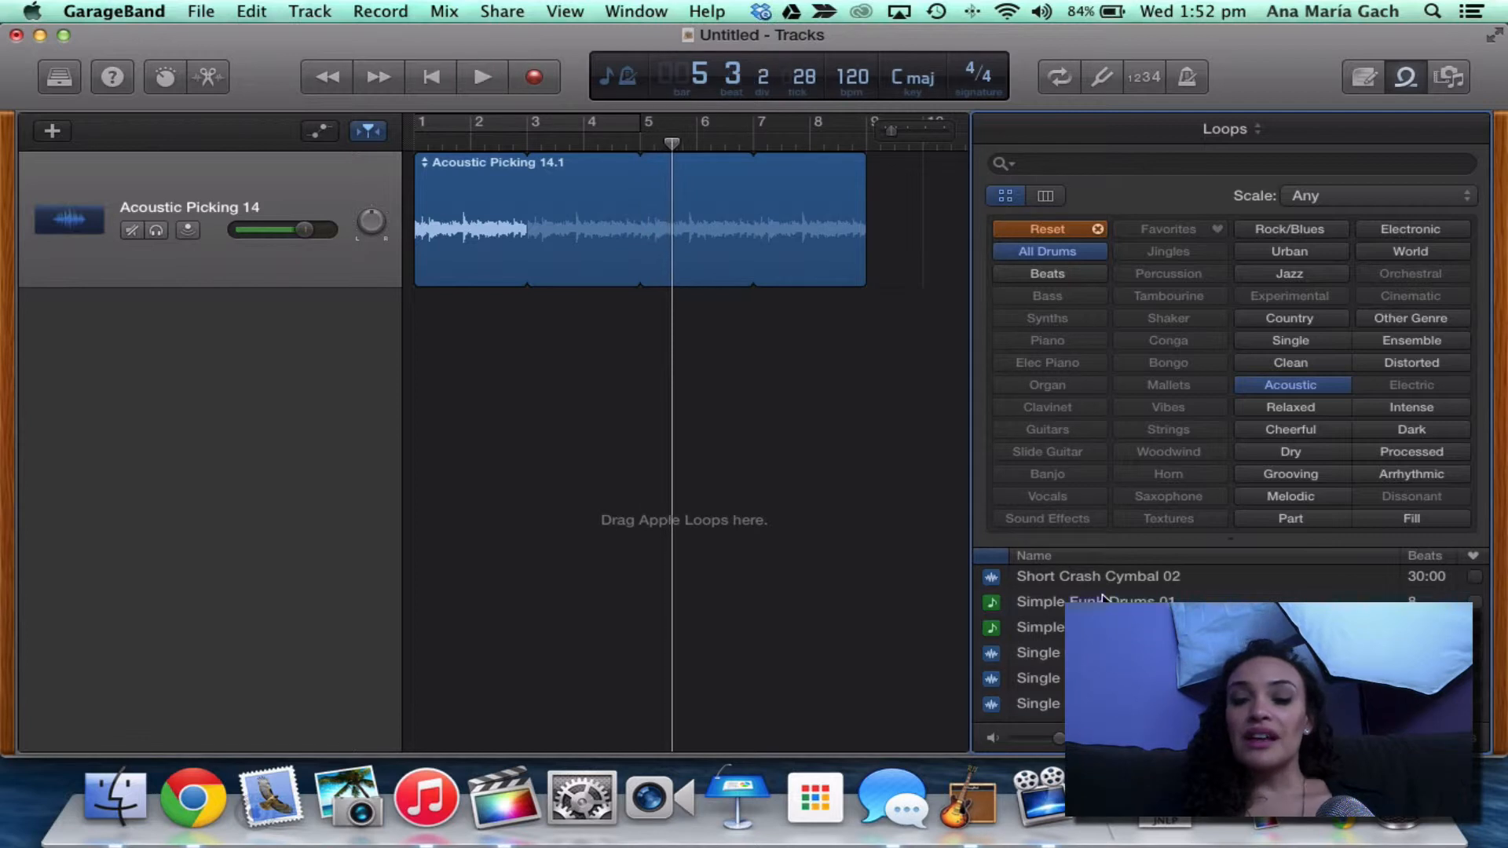
- Audition percussion loops, place Percussion Combo 09 on a new track at bar 3, and play it with the acoustic loop
{"action": "left_click", "coordinate": [1037, 677]}
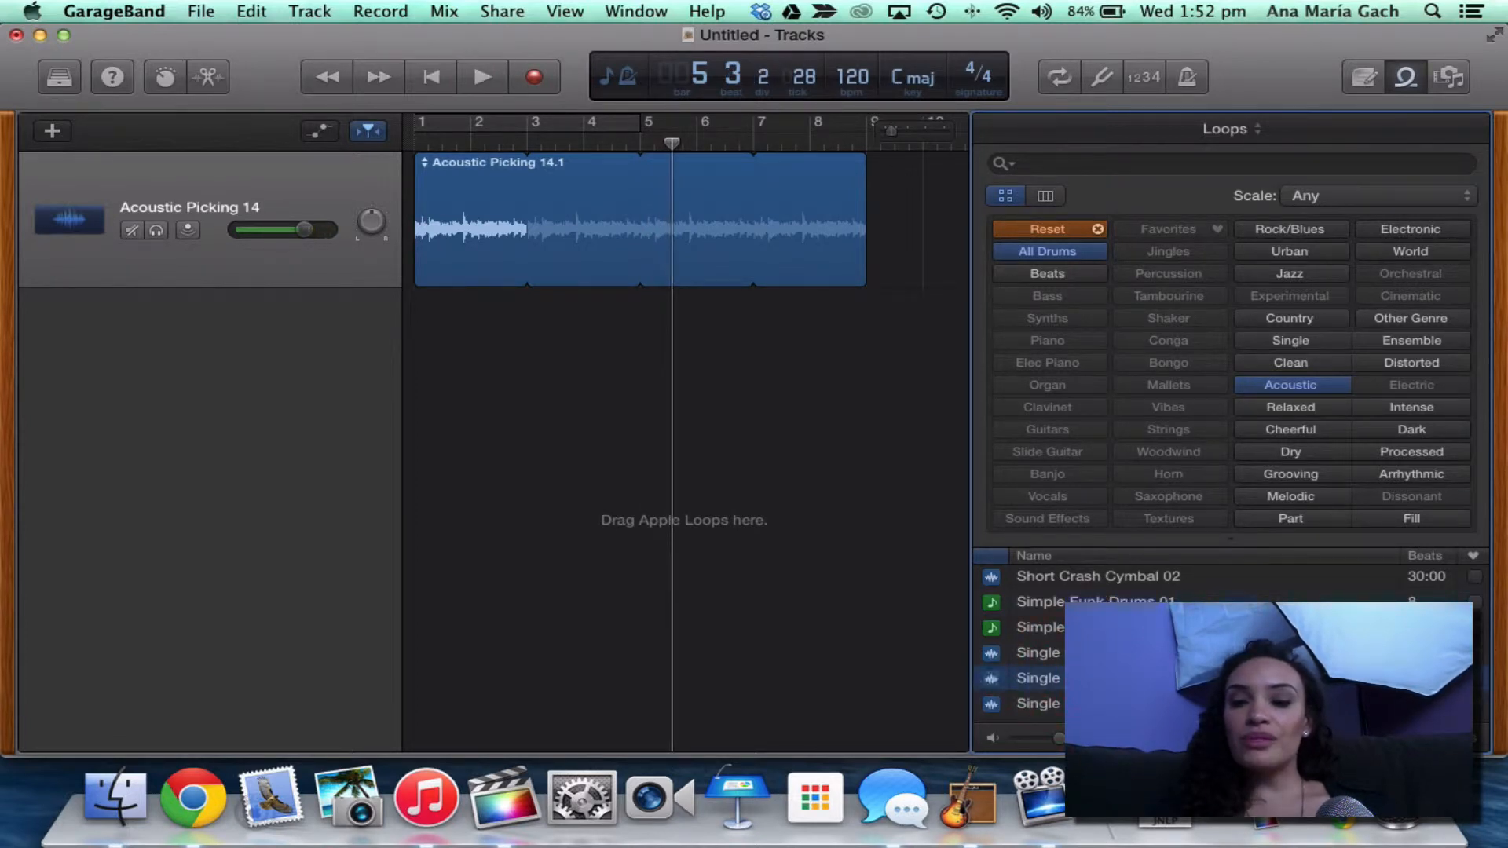
{"action": "scroll", "coordinate": [1037, 644], "scroll_direction": "up", "scroll_amount": 5}
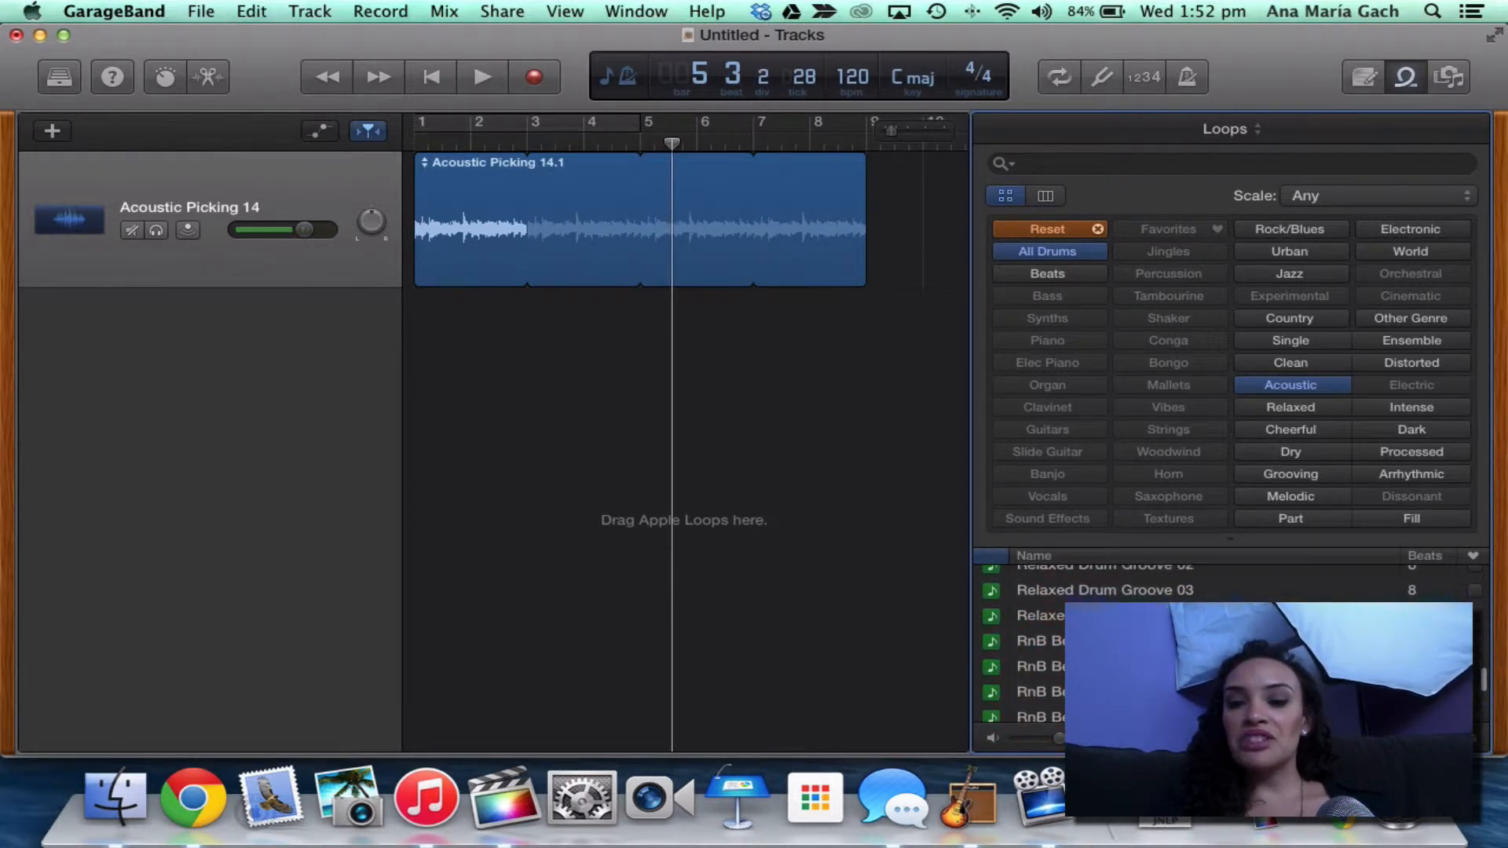
{"action": "scroll", "coordinate": [1036, 644], "scroll_direction": "up", "scroll_amount": 5}
{"action": "left_click", "coordinate": [1036, 676]}
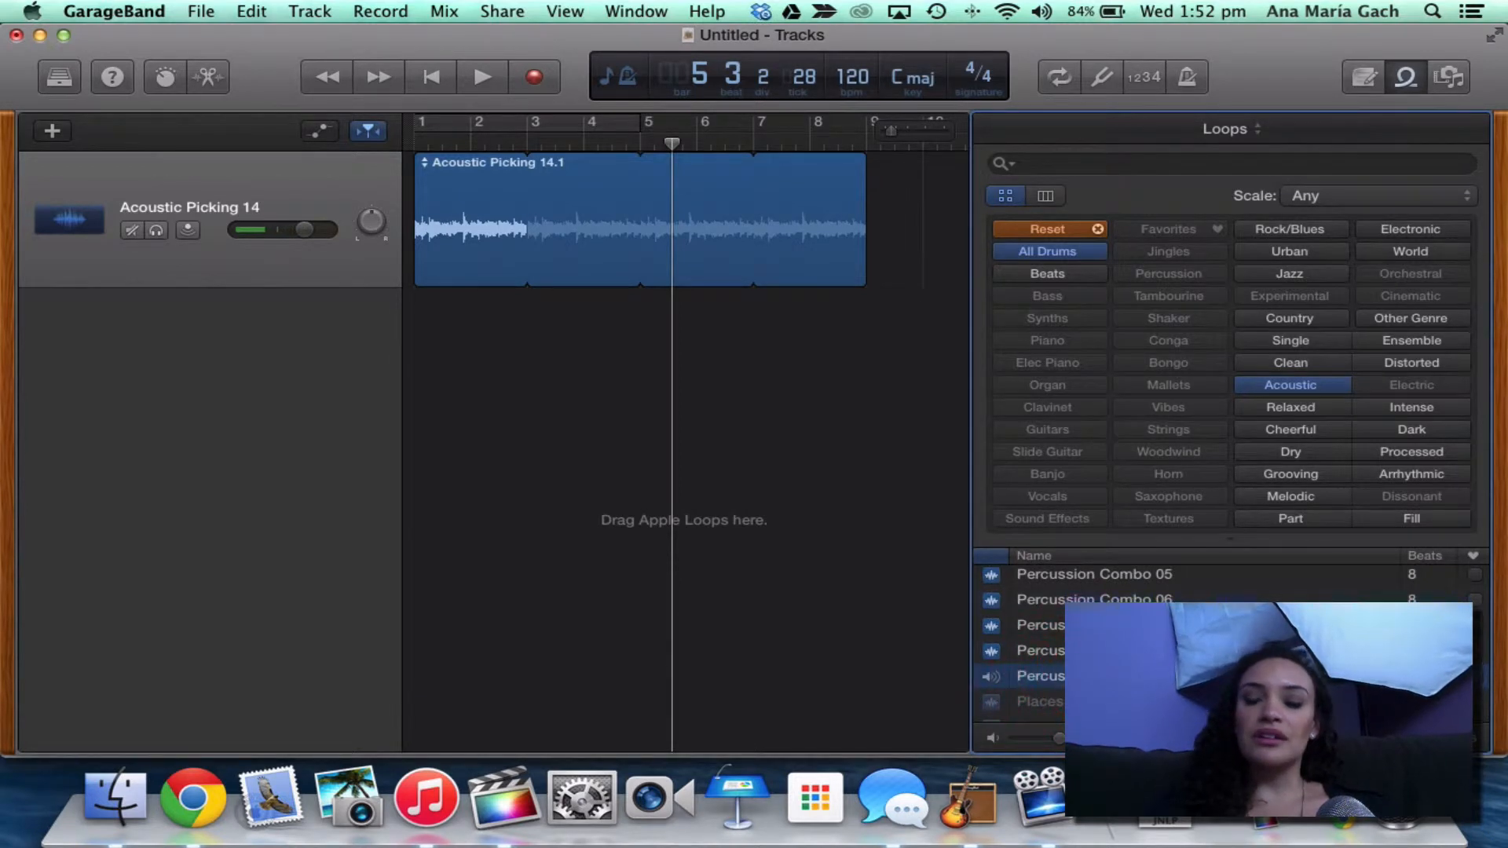
{"action": "left_click_drag", "start_coordinate": [1036, 676], "coordinate": [573, 379]}
{"action": "left_click", "coordinate": [493, 127]}
{"action": "key", "text": "space"}
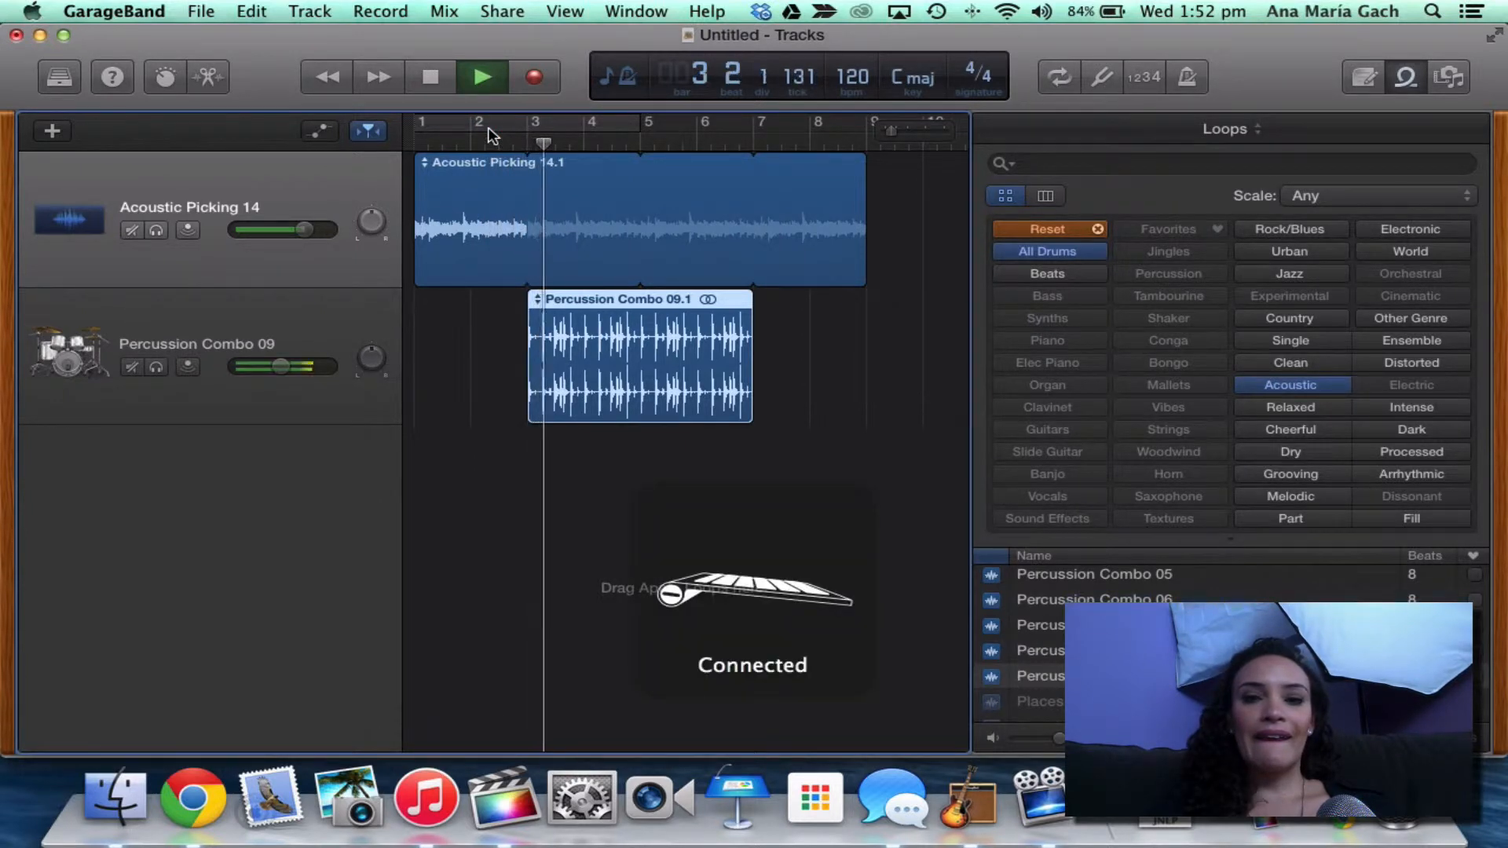
{"action": "key", "text": "space"}
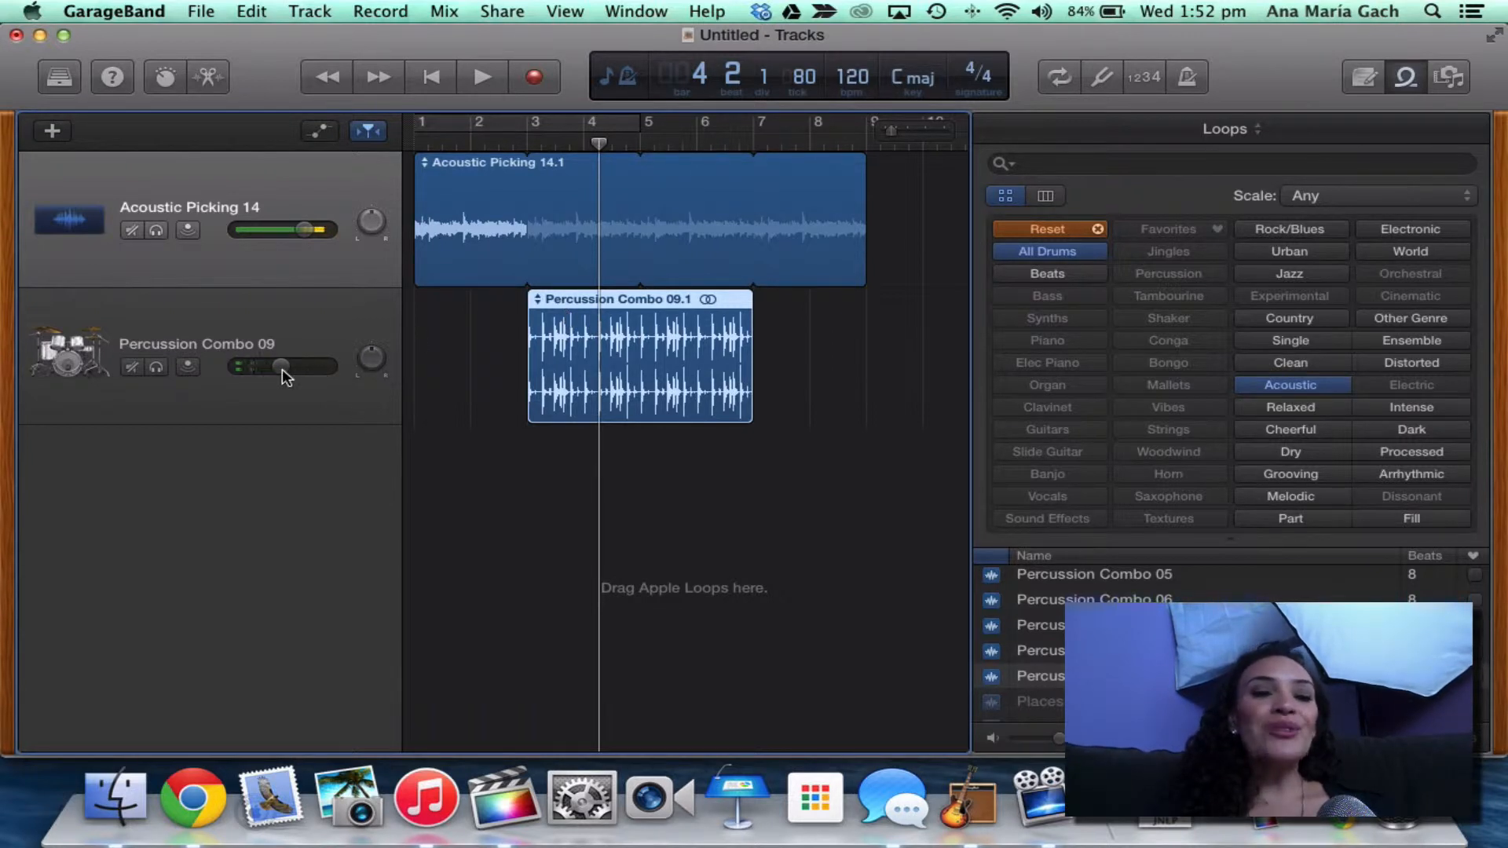
- Lower the Percussion Combo 09 track's volume slightly, checking it by playback, and delete that track's region
{"action": "left_click_drag", "start_coordinate": [282, 371], "coordinate": [240, 373]}
{"action": "key", "text": "space"}
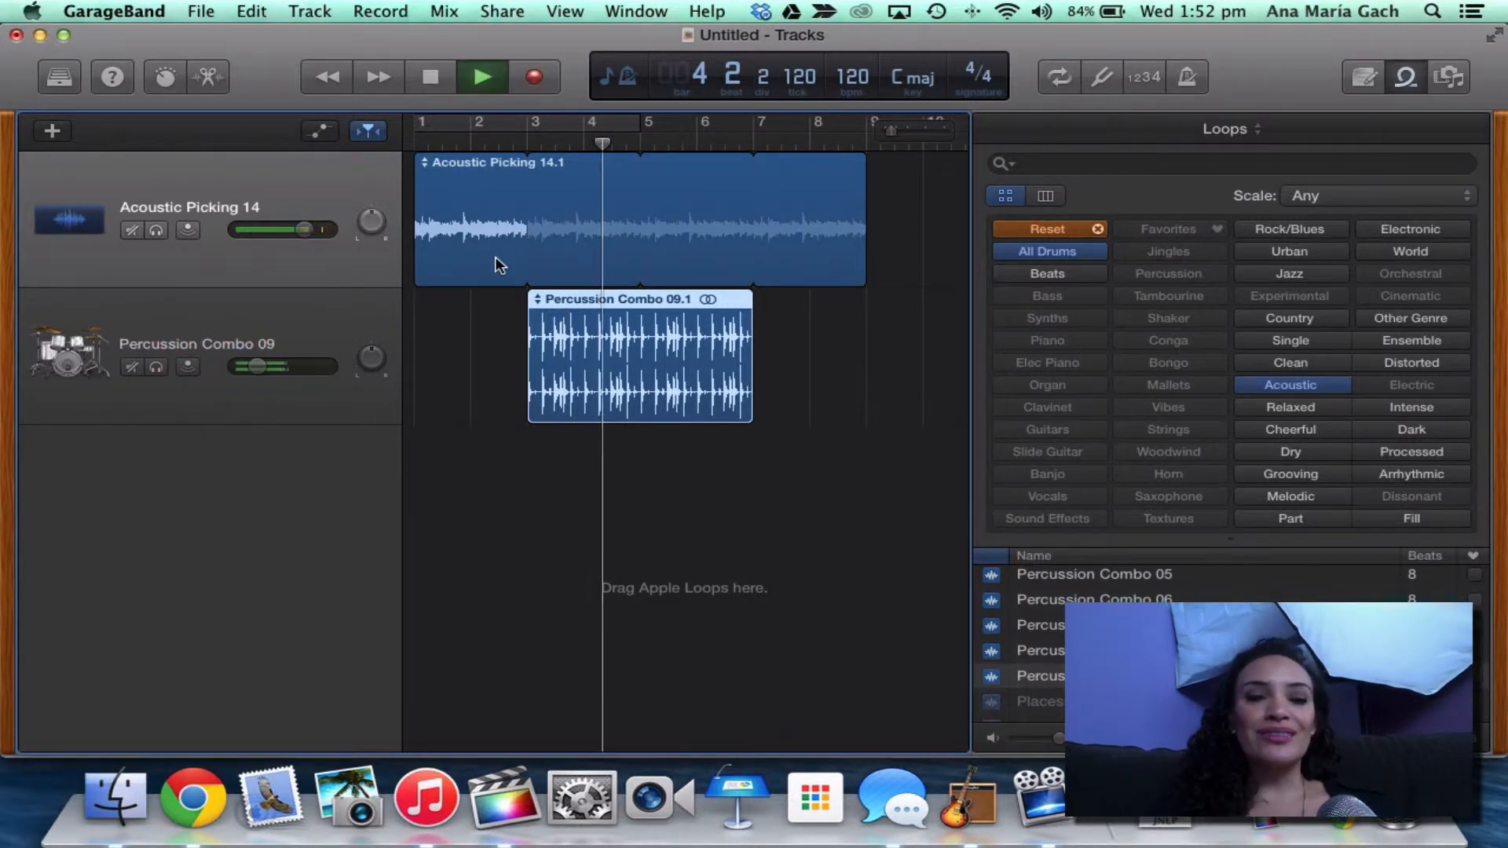
{"action": "key", "text": "space"}
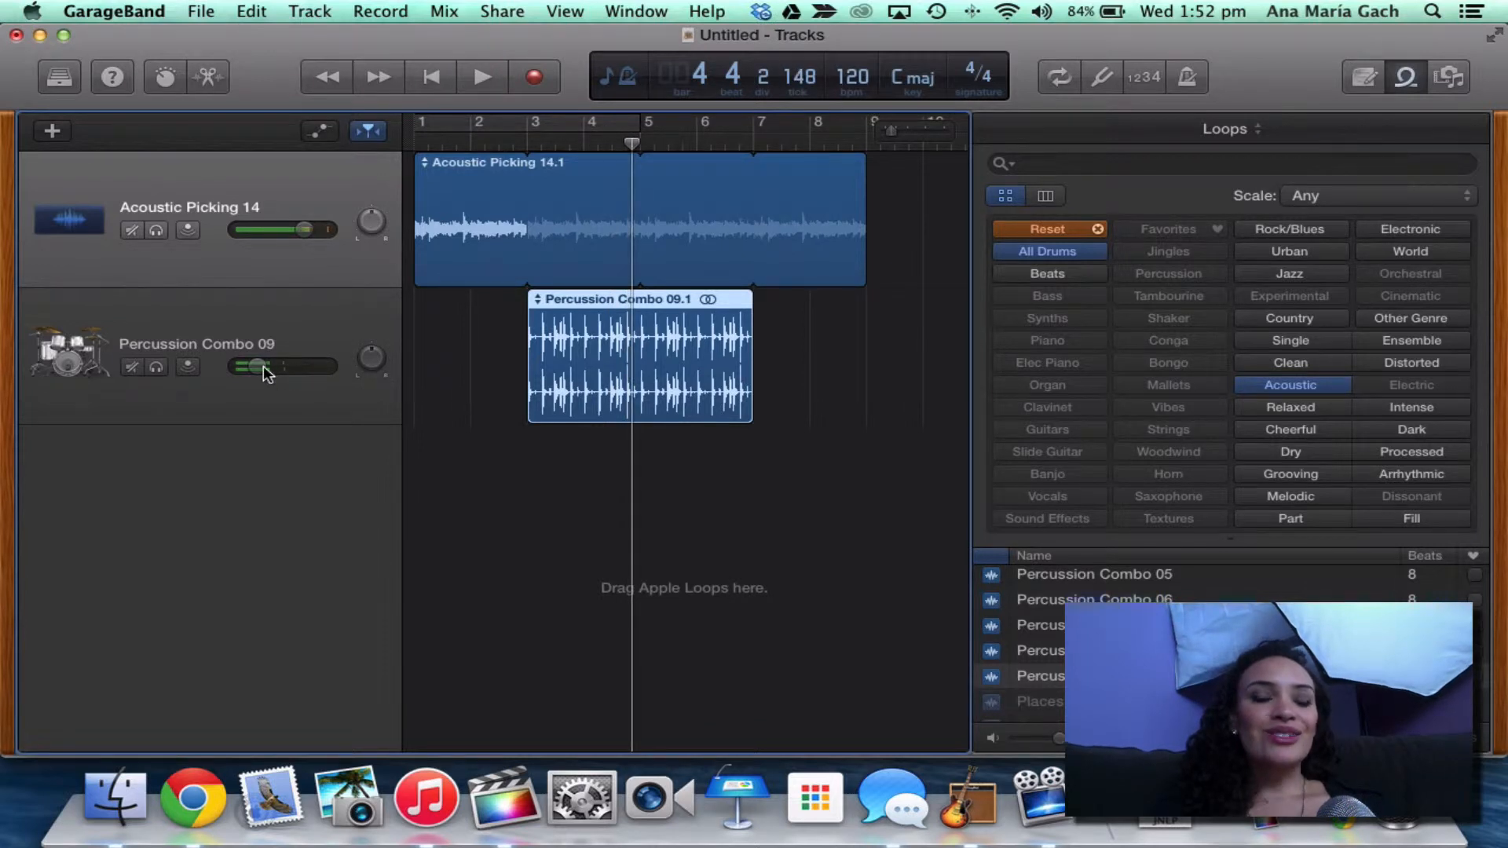
{"action": "left_click_drag", "start_coordinate": [263, 365], "coordinate": [299, 381]}
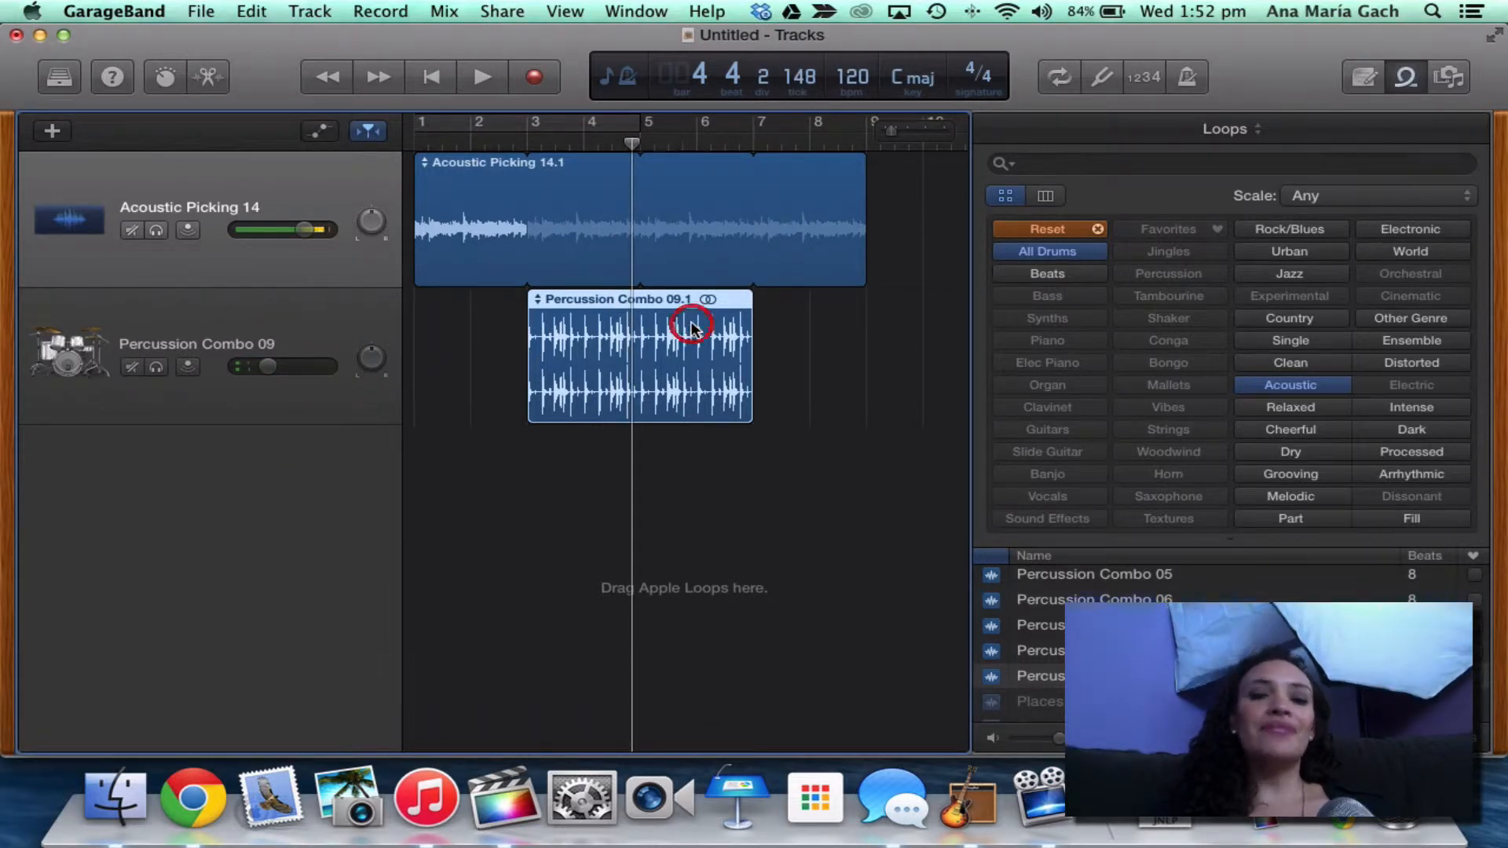
{"action": "key", "text": "Delete"}
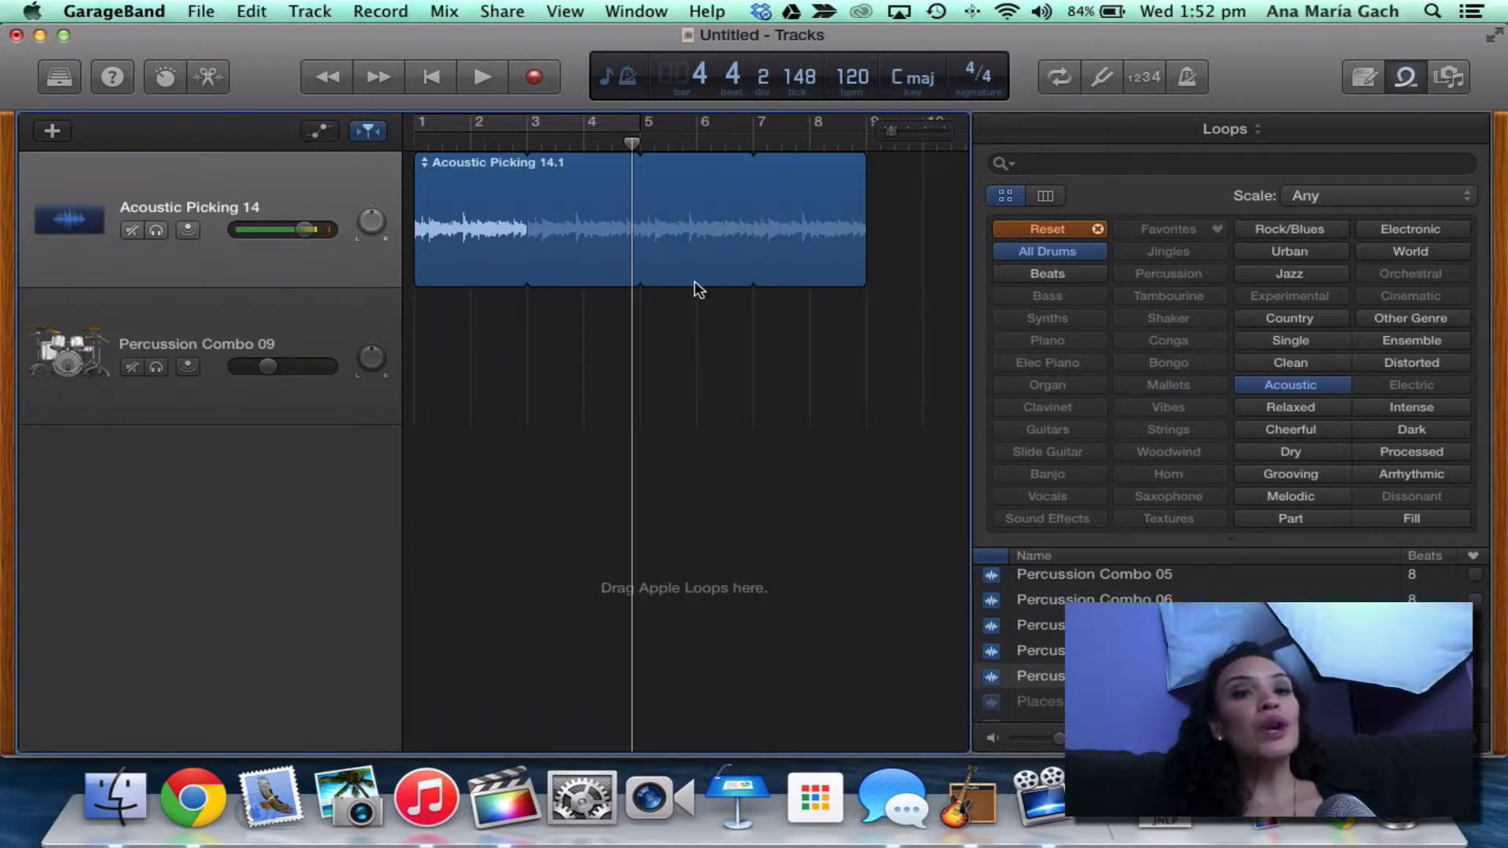
- Minimize the GarageBand project, switch to Chrome and review the Loops/Songs Websites document's list of Creative Commons music sites
{"action": "left_click", "coordinate": [40, 35]}
{"action": "left_click", "coordinate": [40, 35]}
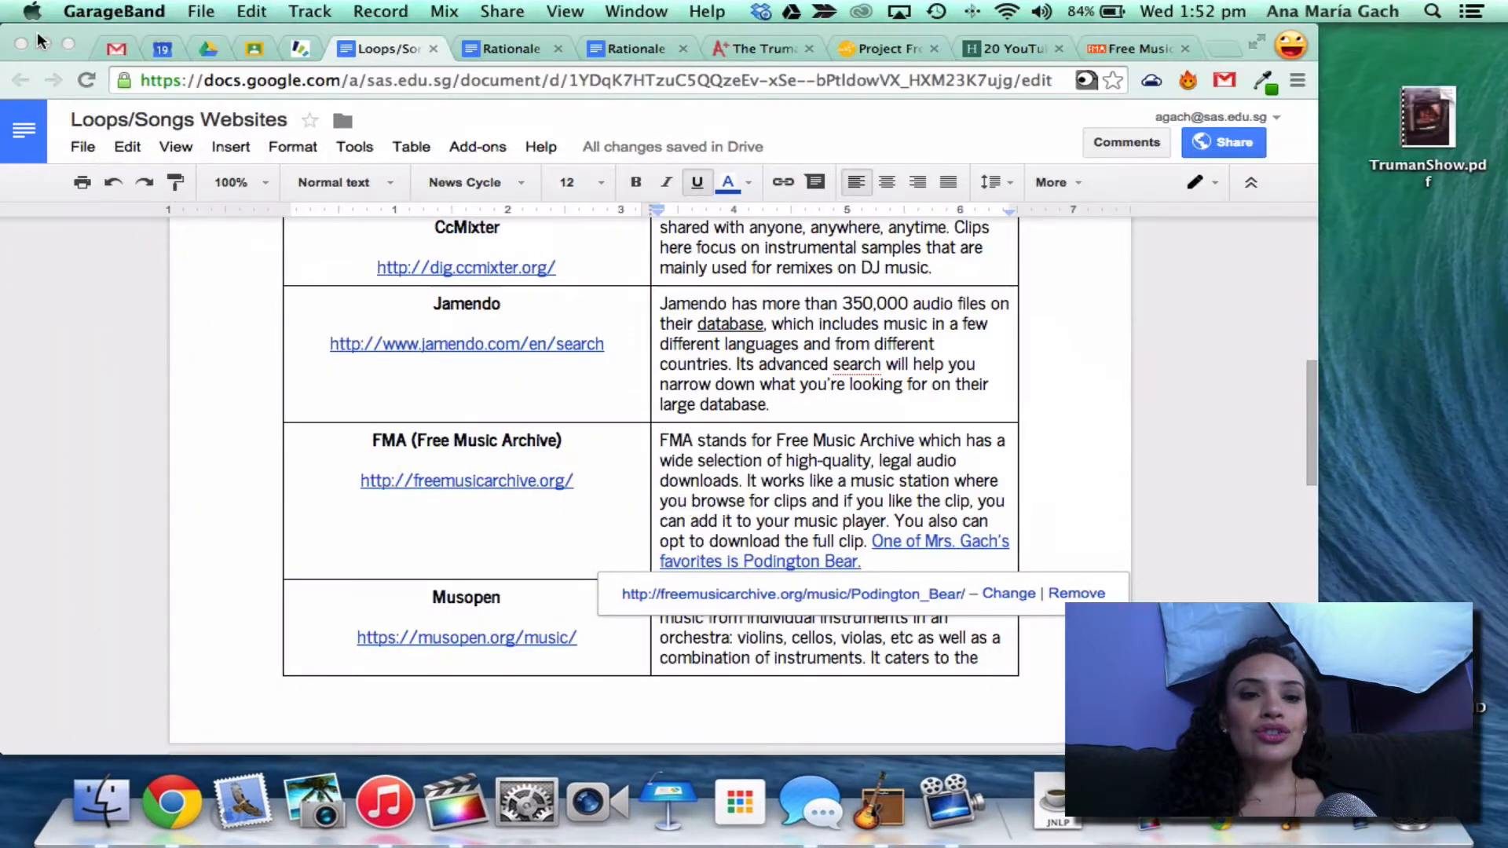
{"action": "scroll", "coordinate": [492, 312], "scroll_direction": "up", "scroll_amount": 10}
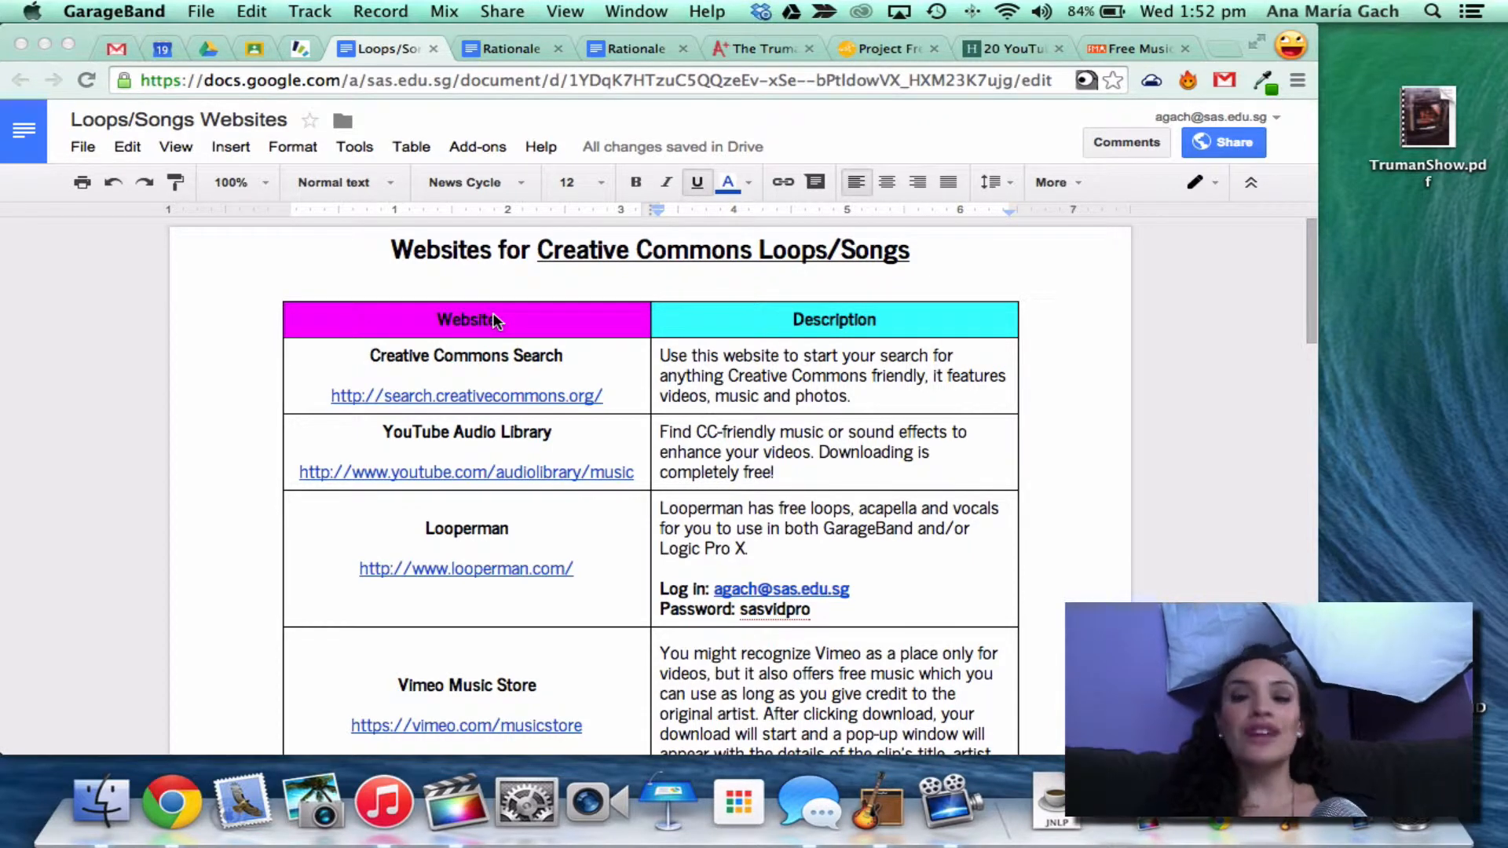
{"action": "scroll", "coordinate": [493, 320], "scroll_direction": "down", "scroll_amount": 10}
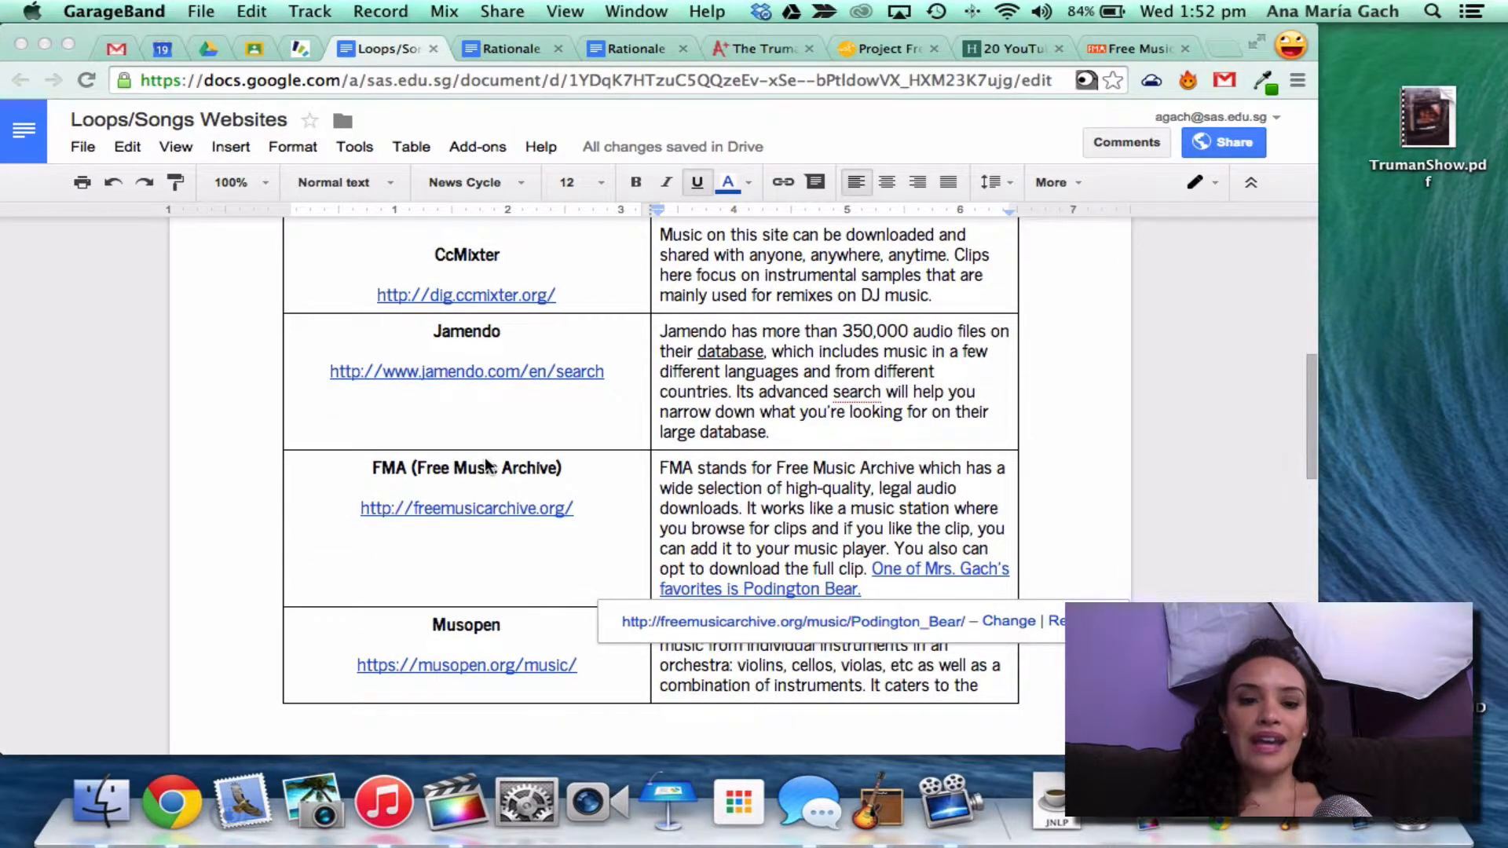
{"action": "left_click", "coordinate": [484, 578]}
{"action": "scroll", "coordinate": [484, 578], "scroll_direction": "down", "scroll_amount": 5}
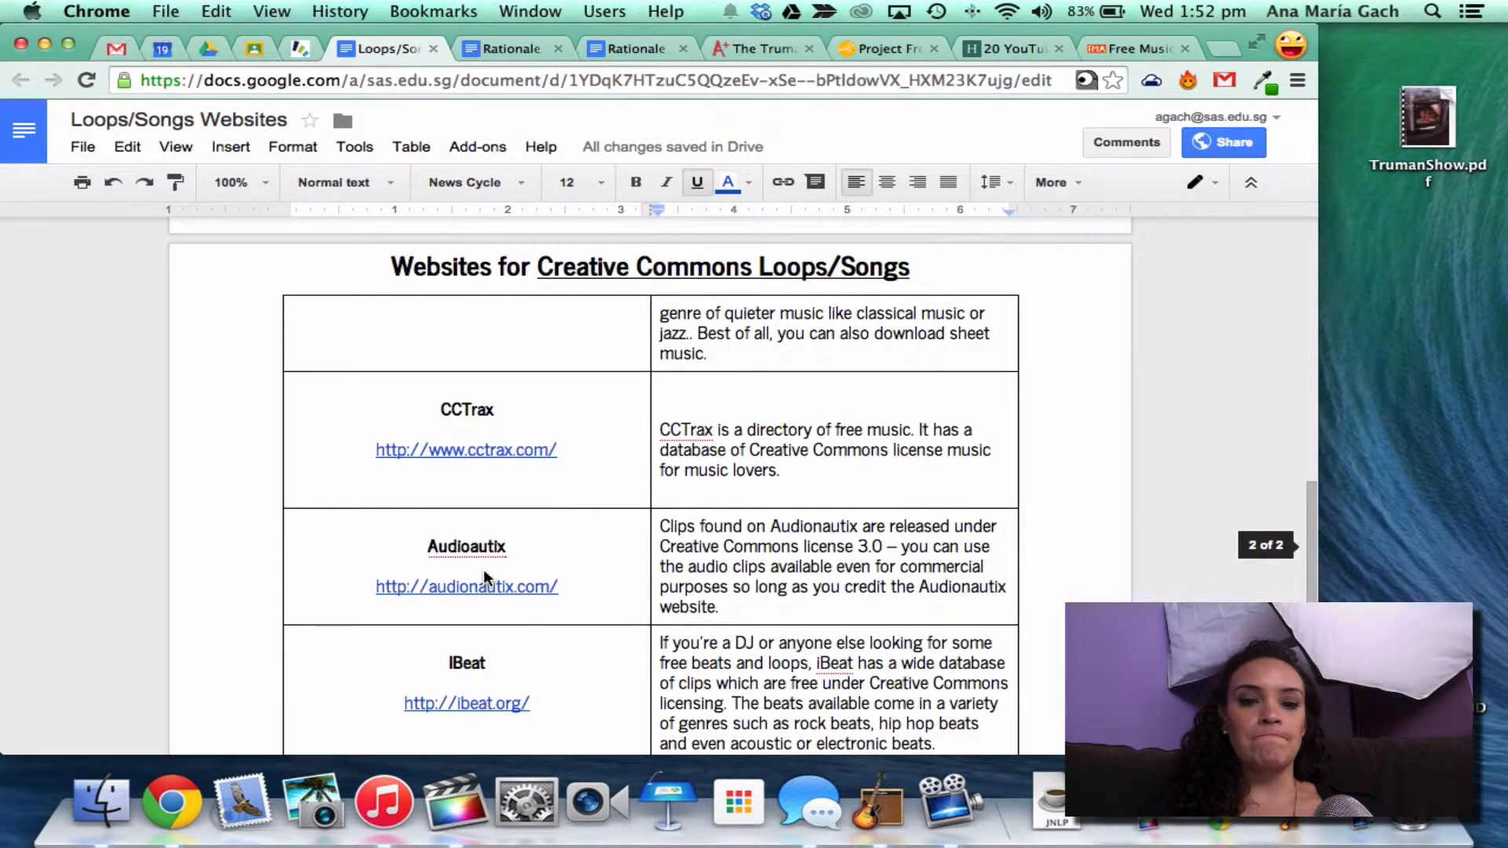
{"action": "scroll", "coordinate": [484, 579], "scroll_direction": "down", "scroll_amount": 8}
{"action": "scroll", "coordinate": [486, 569], "scroll_direction": "up", "scroll_amount": 4}
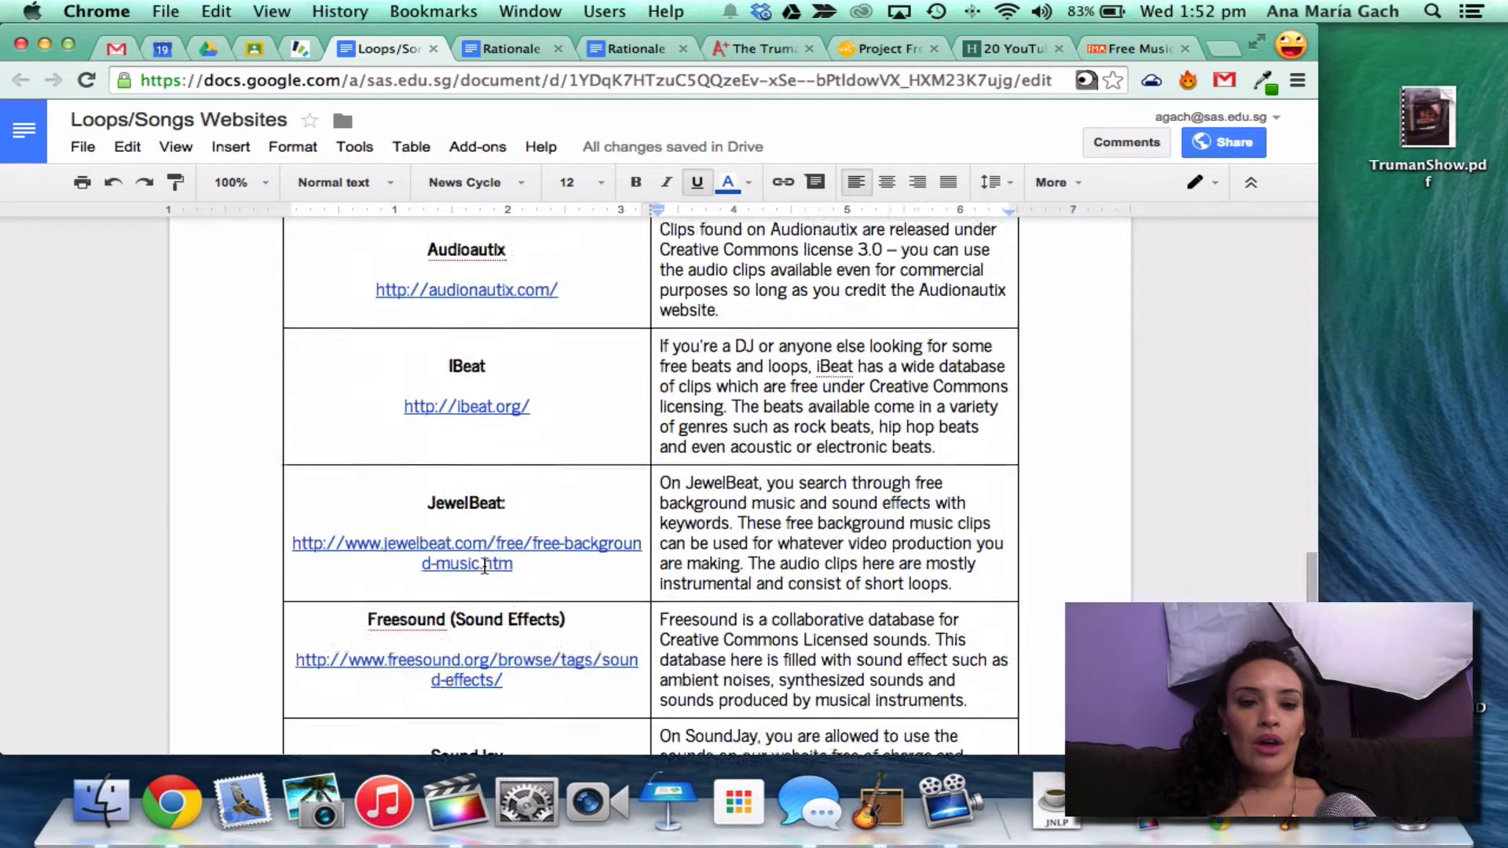
{"action": "scroll", "coordinate": [486, 565], "scroll_direction": "up", "scroll_amount": 10}
{"action": "scroll", "coordinate": [650, 506], "scroll_direction": "down", "scroll_amount": 2}
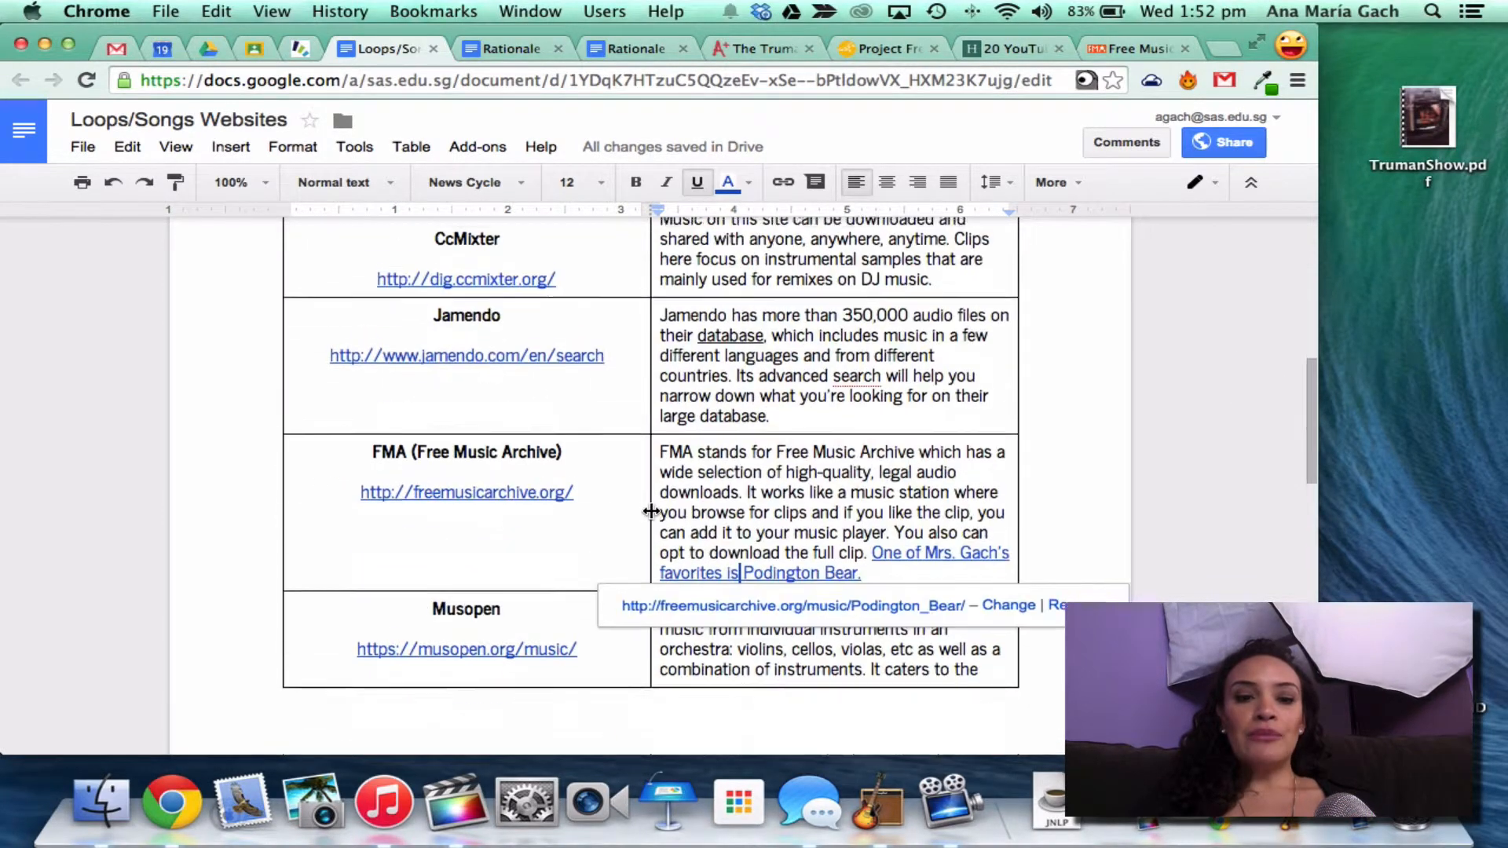
{"action": "scroll", "coordinate": [651, 512], "scroll_direction": "down", "scroll_amount": 1}
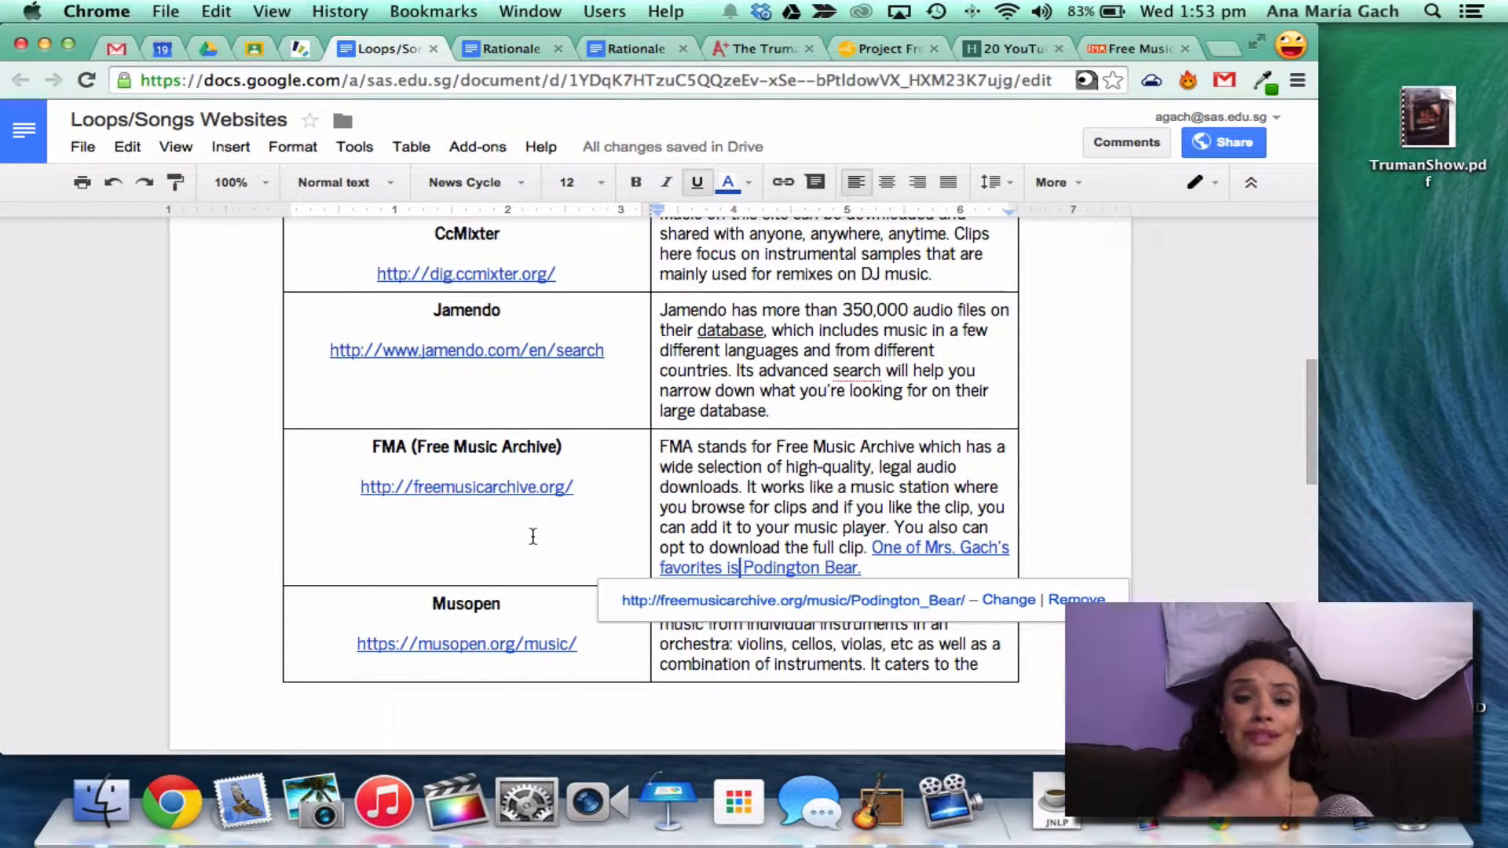
- Open the freemusicarchive.org link from the document and widen the browser window to the full screen width
{"action": "left_click", "coordinate": [522, 484]}
{"action": "left_click", "coordinate": [523, 517]}
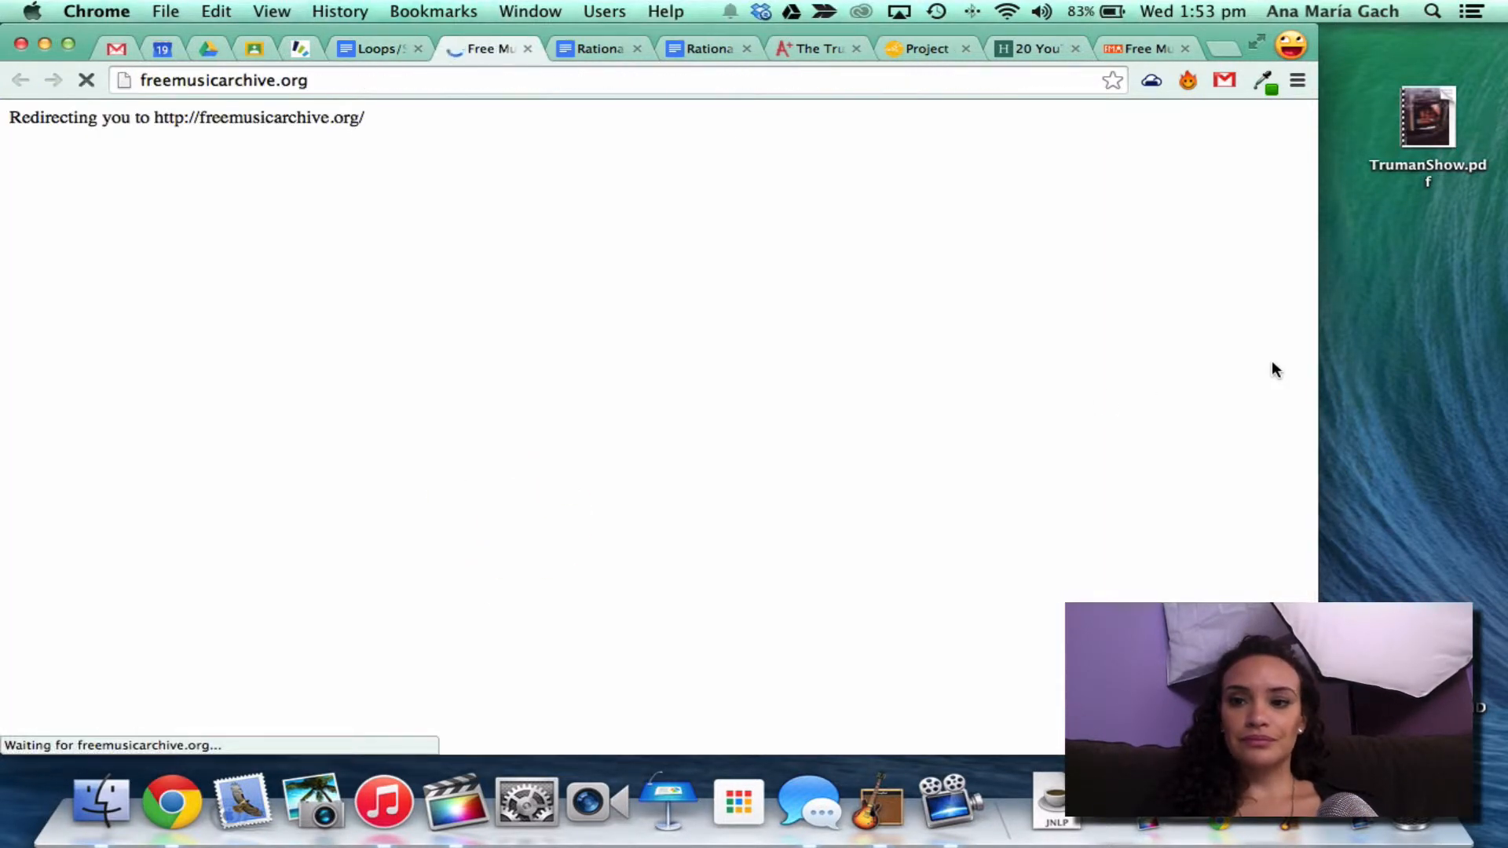
{"action": "left_click_drag", "start_coordinate": [1319, 363], "coordinate": [1505, 366]}
- Look over the Free Music Archive home page, including the recently added highlights and the list of curators to browse
{"action": "scroll", "coordinate": [1413, 424], "scroll_direction": "down", "scroll_amount": 5}
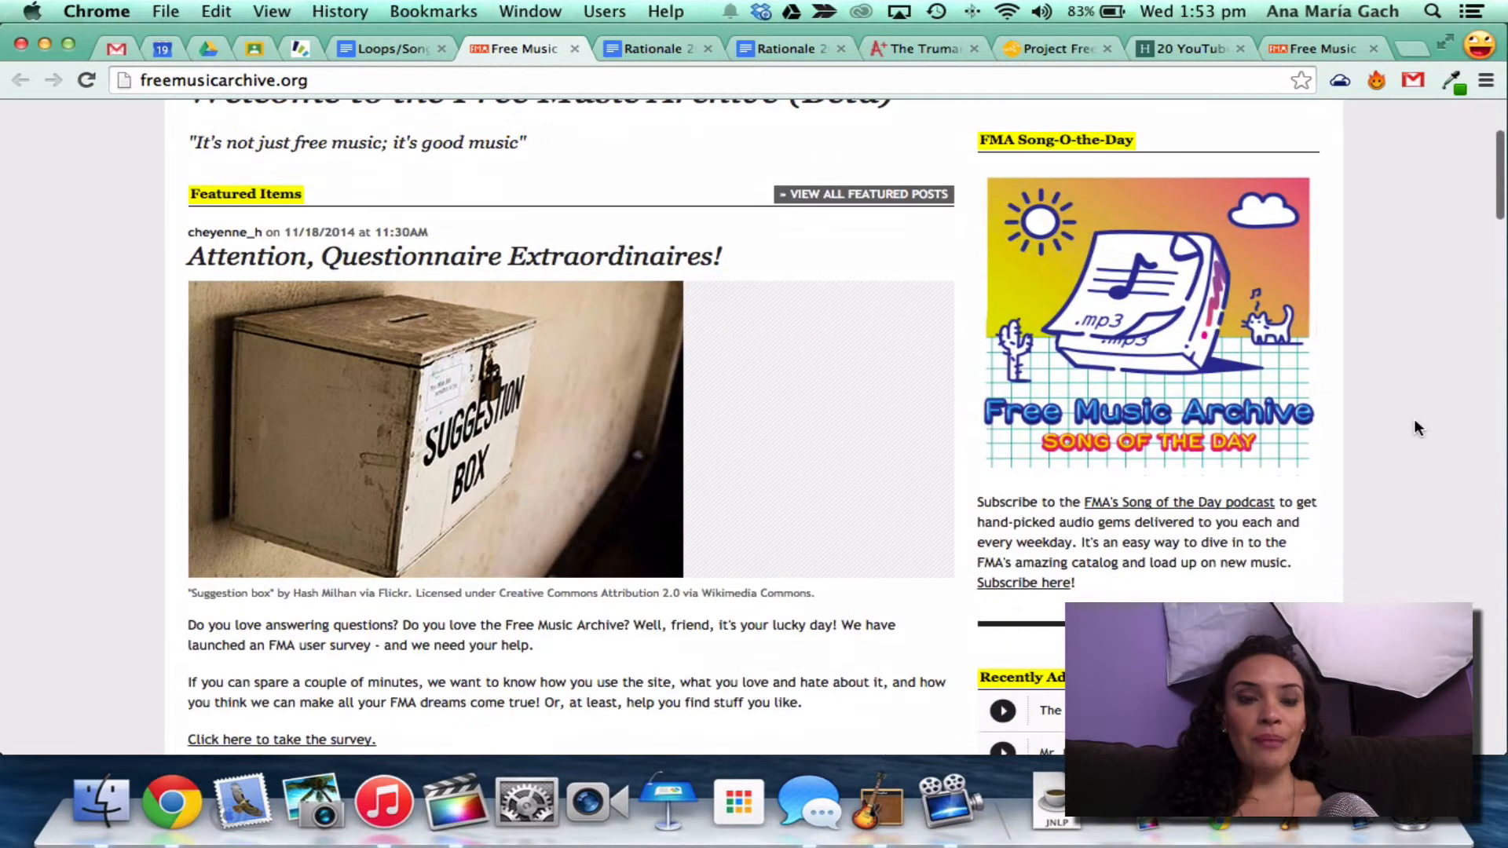
{"action": "scroll", "coordinate": [1418, 427], "scroll_direction": "down", "scroll_amount": 5}
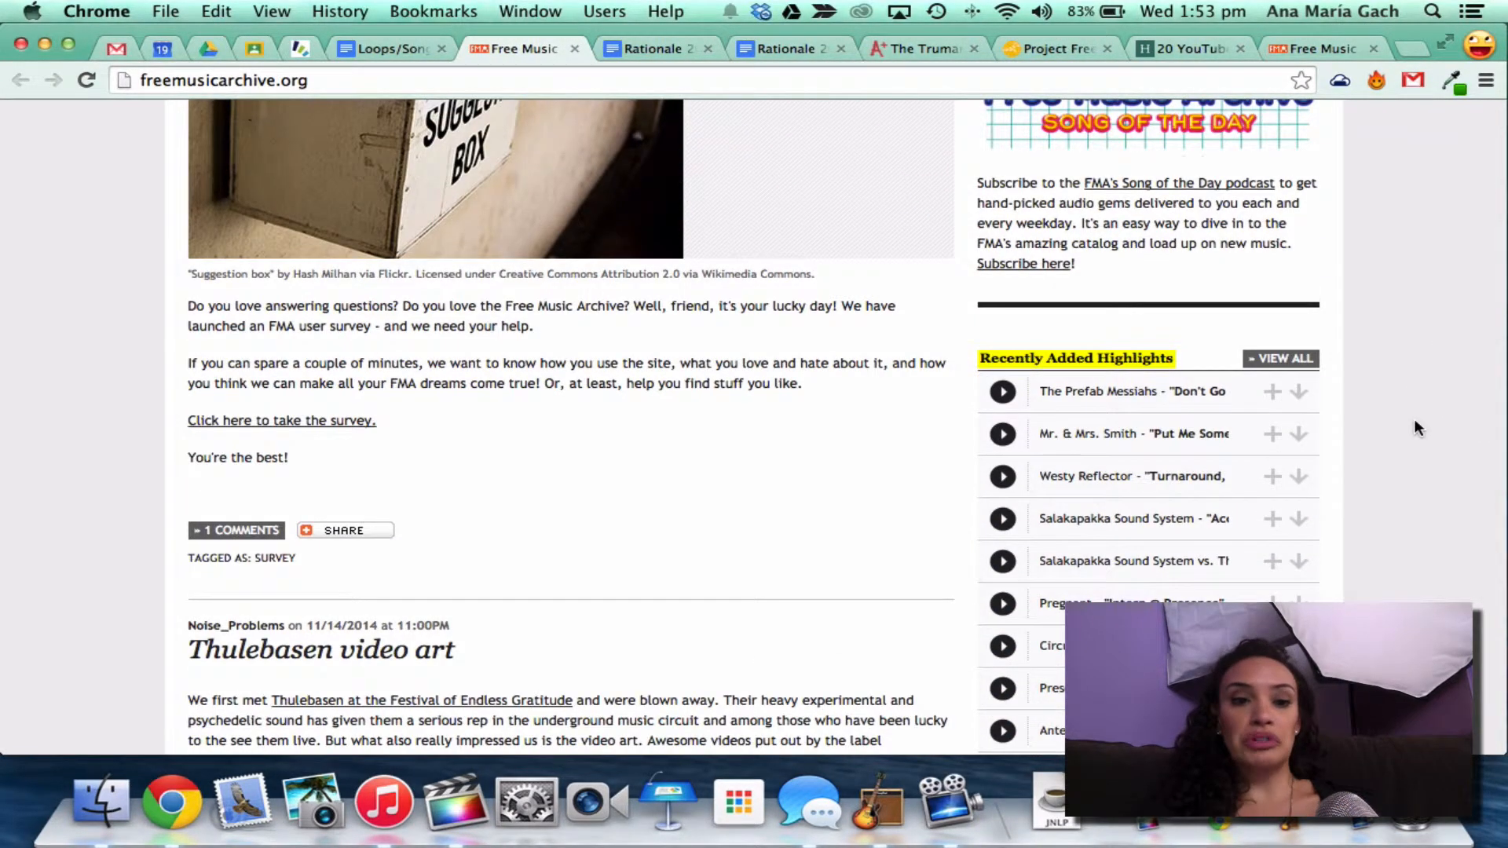
{"action": "scroll", "coordinate": [1413, 428], "scroll_direction": "down", "scroll_amount": 10}
{"action": "scroll", "coordinate": [1414, 424], "scroll_direction": "up", "scroll_amount": 15}
{"action": "scroll", "coordinate": [1414, 424], "scroll_direction": "down", "scroll_amount": 5}
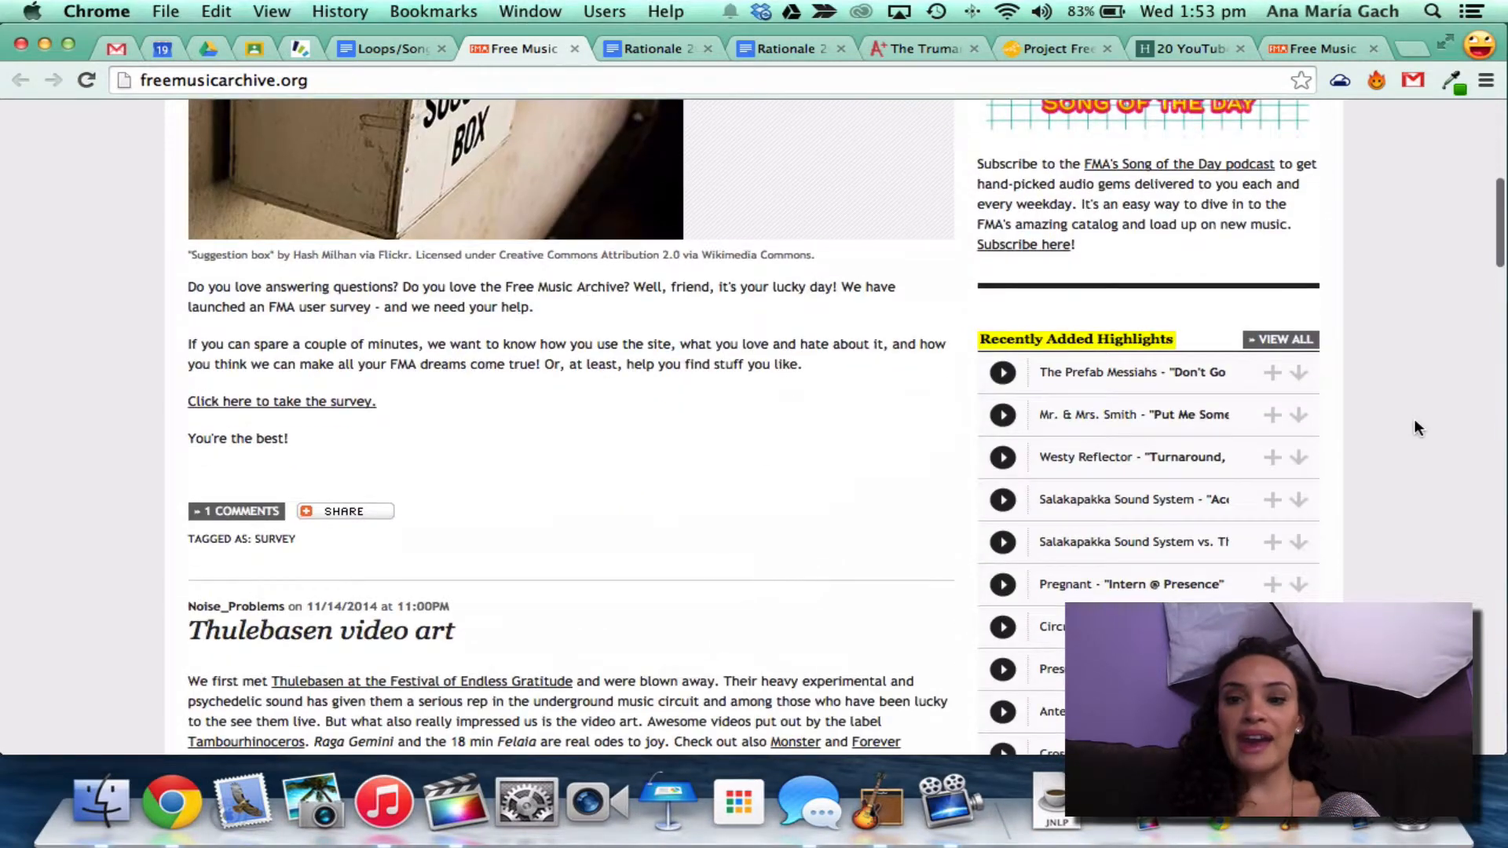
{"action": "scroll", "coordinate": [1413, 424], "scroll_direction": "up", "scroll_amount": 5}
{"action": "scroll", "coordinate": [1413, 428], "scroll_direction": "up", "scroll_amount": 2}
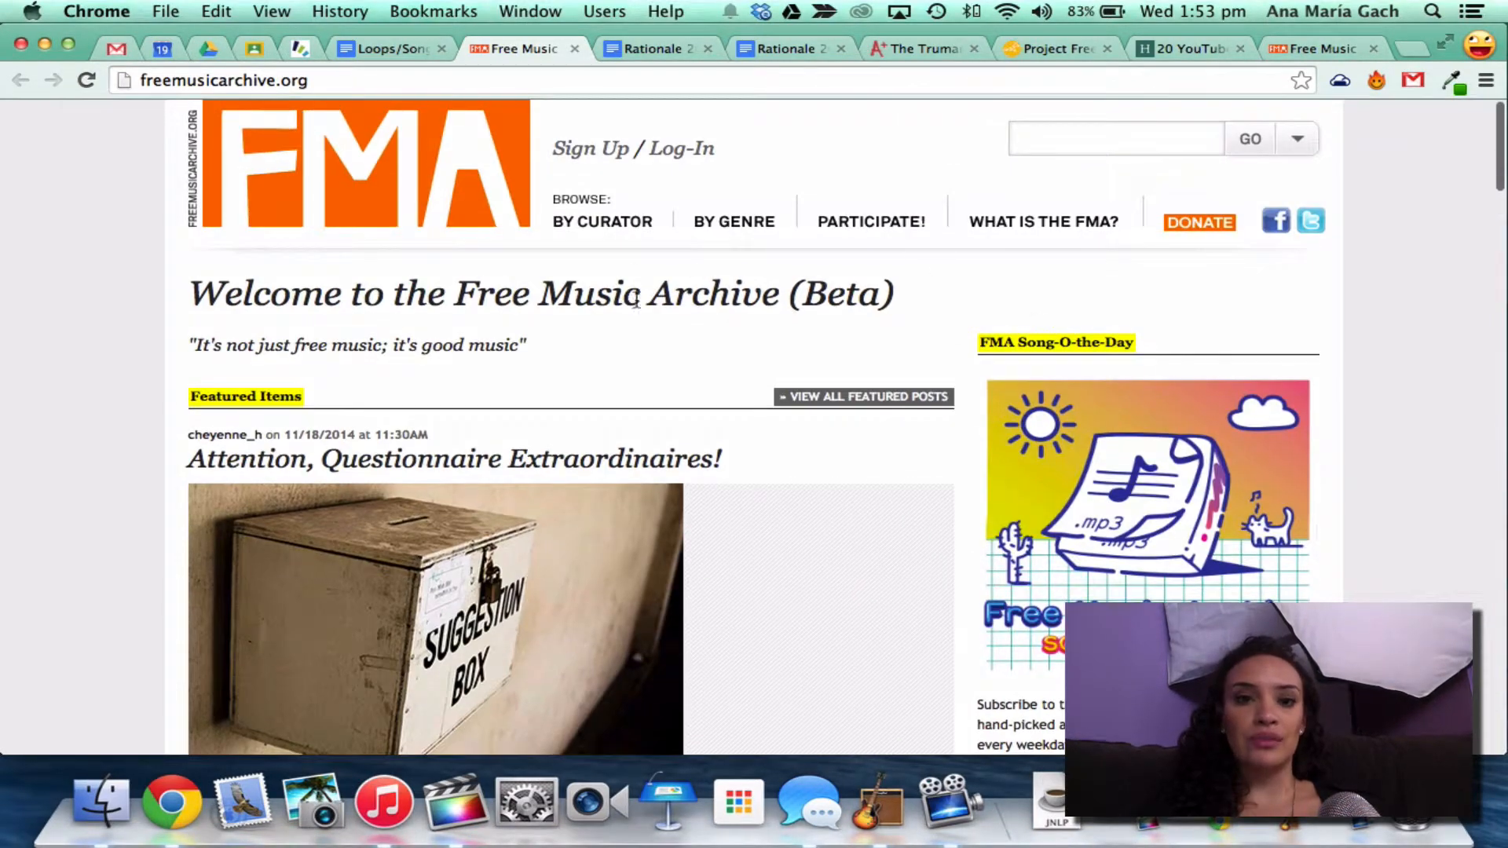
{"action": "mouse_move", "coordinate": [611, 224]}
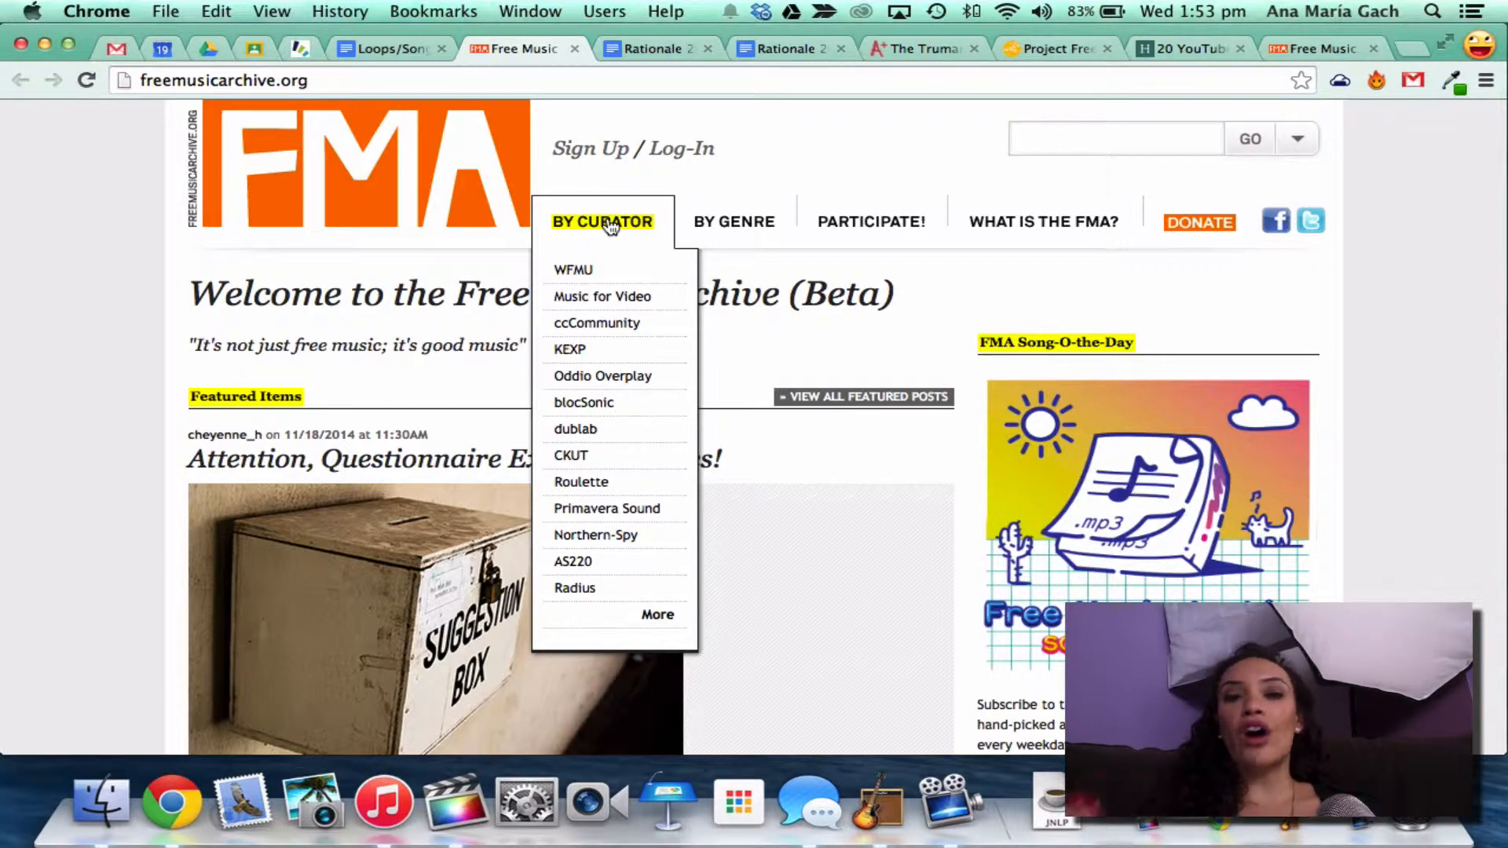
- Open the ccCommunity curator page and look over its recently added highlights and blog feed tracks
{"action": "left_click", "coordinate": [624, 325]}
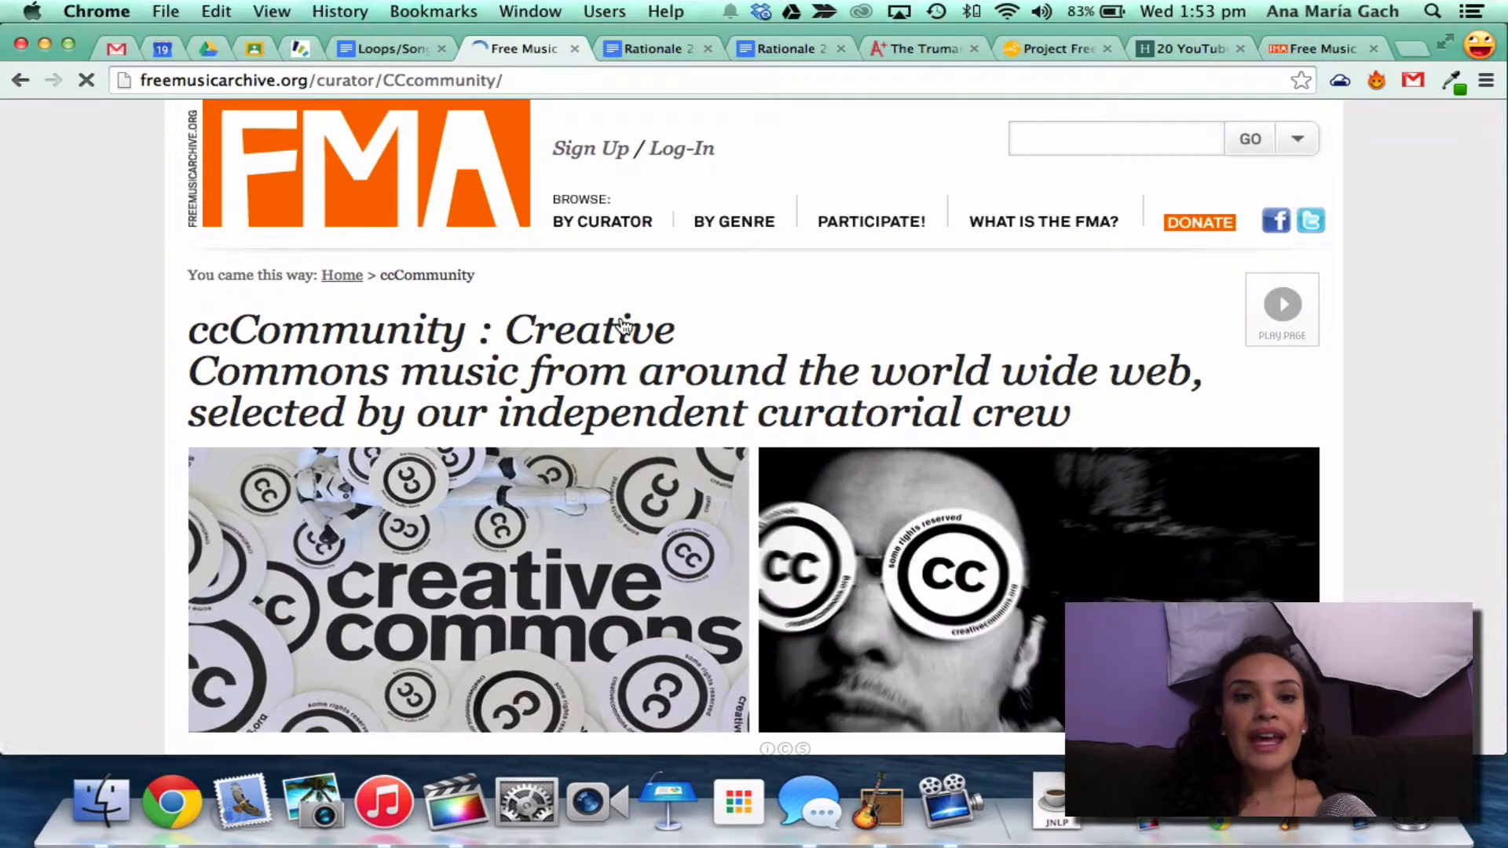
{"action": "scroll", "coordinate": [624, 324], "scroll_direction": "down", "scroll_amount": 5}
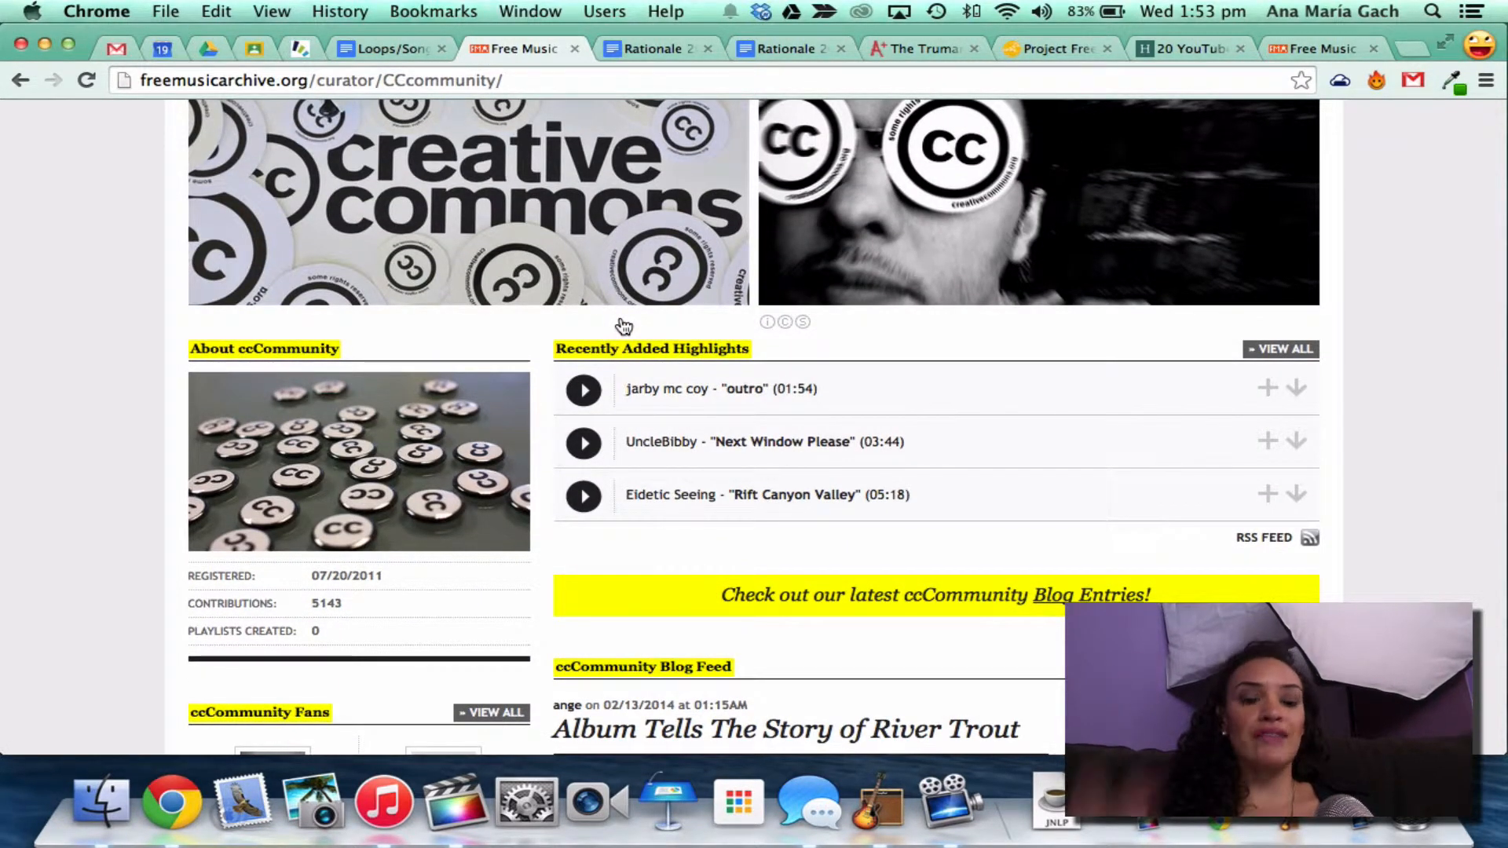
{"action": "scroll", "coordinate": [625, 325], "scroll_direction": "down", "scroll_amount": 1}
{"action": "scroll", "coordinate": [620, 322], "scroll_direction": "down", "scroll_amount": 13}
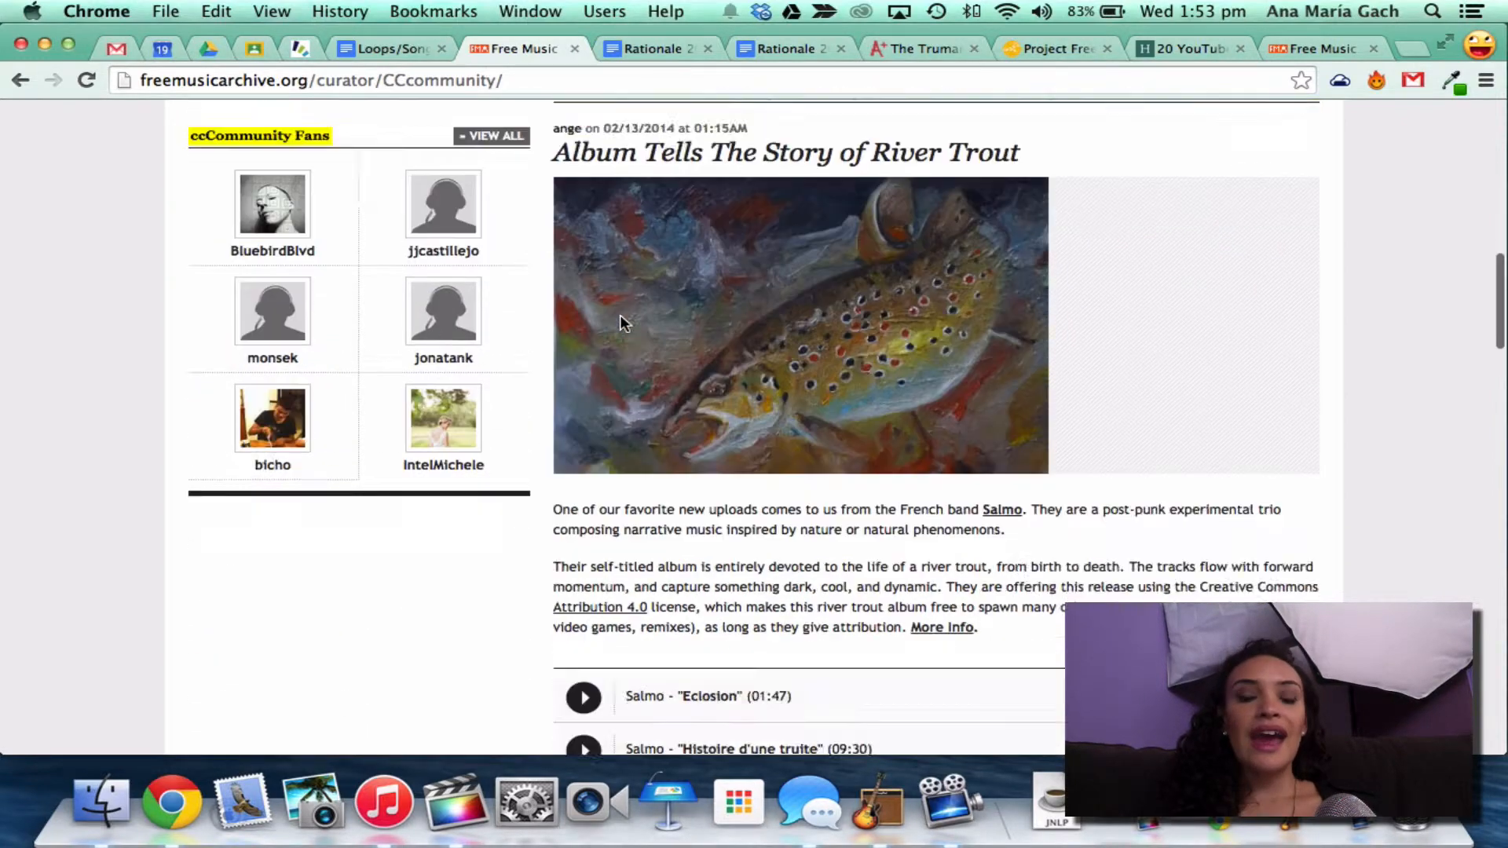
{"action": "scroll", "coordinate": [620, 321], "scroll_direction": "down", "scroll_amount": 12}
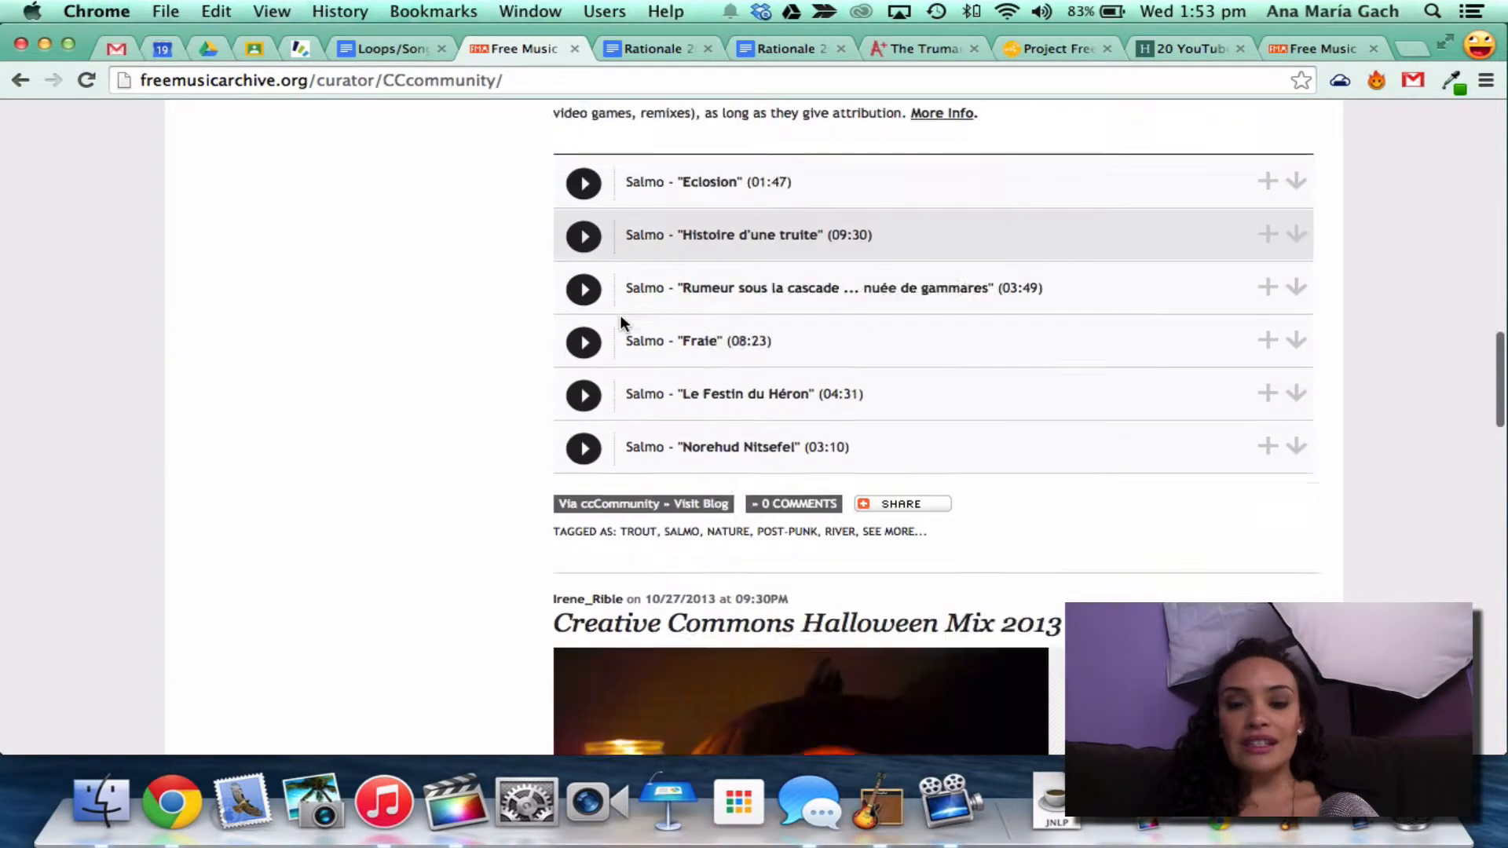
{"action": "scroll", "coordinate": [620, 314], "scroll_direction": "up", "scroll_amount": 20}
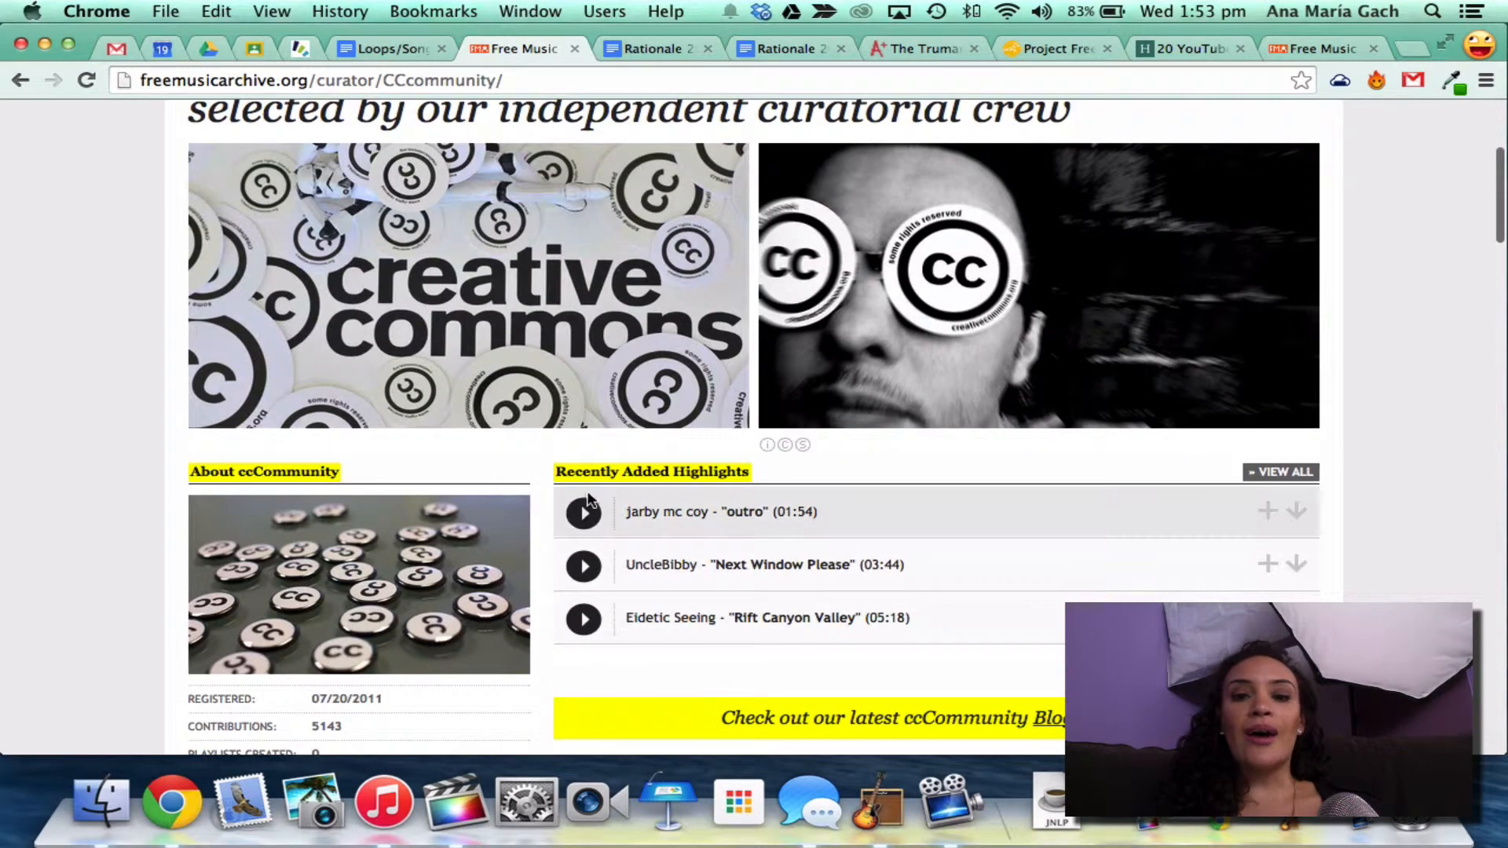
{"action": "scroll", "coordinate": [579, 518], "scroll_direction": "up", "scroll_amount": 4}
- Browse the Instrumental genre and sort its tracks by Most Interesting
{"action": "mouse_move", "coordinate": [733, 223]}
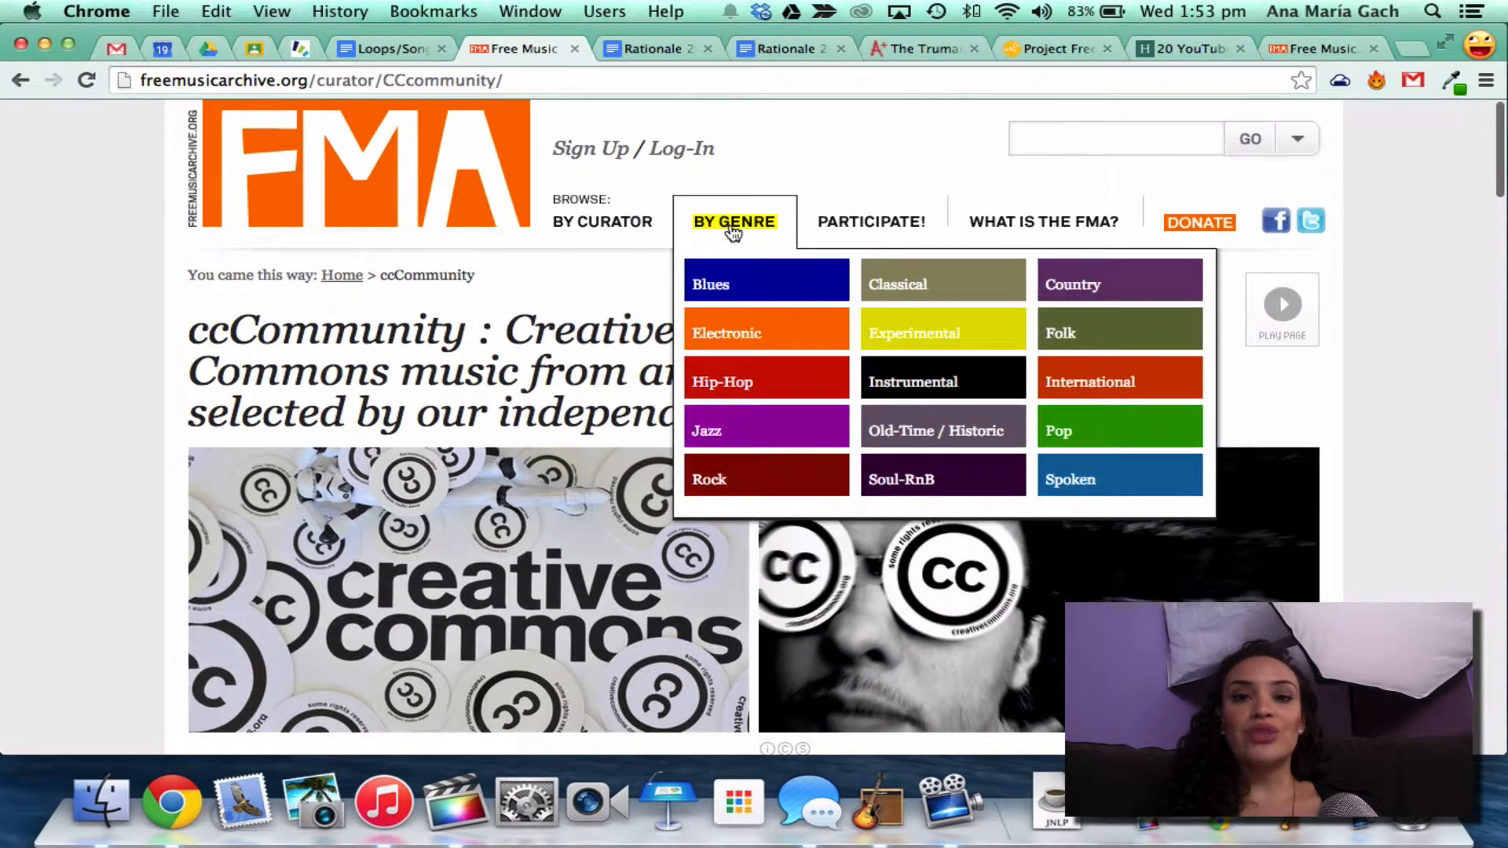
{"action": "left_click", "coordinate": [913, 377]}
{"action": "scroll", "coordinate": [914, 380], "scroll_direction": "down", "scroll_amount": 5}
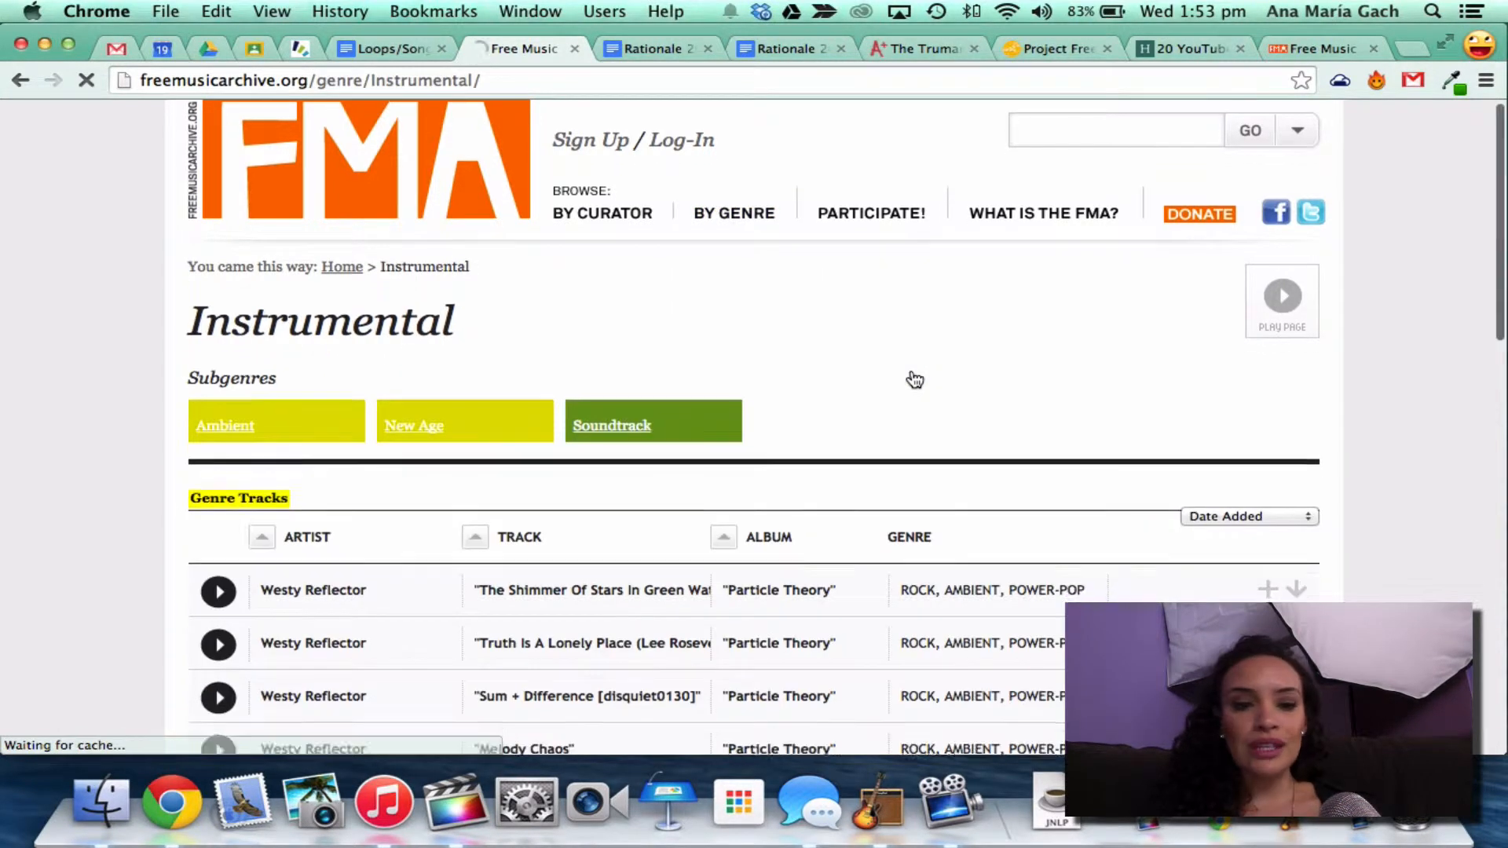
{"action": "scroll", "coordinate": [879, 209], "scroll_direction": "up", "scroll_amount": 2}
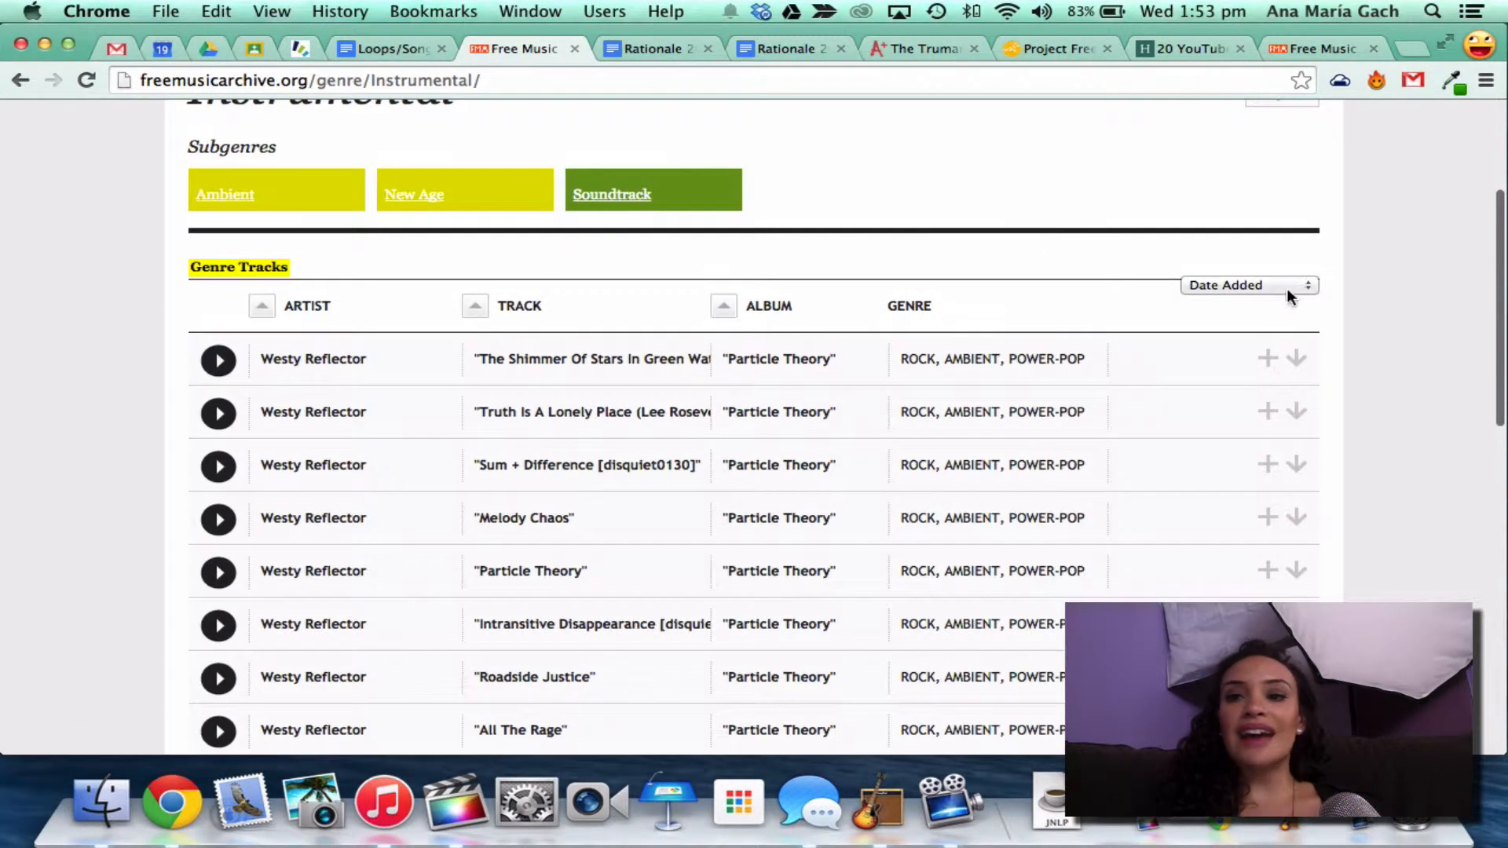
{"action": "left_click", "coordinate": [1276, 284]}
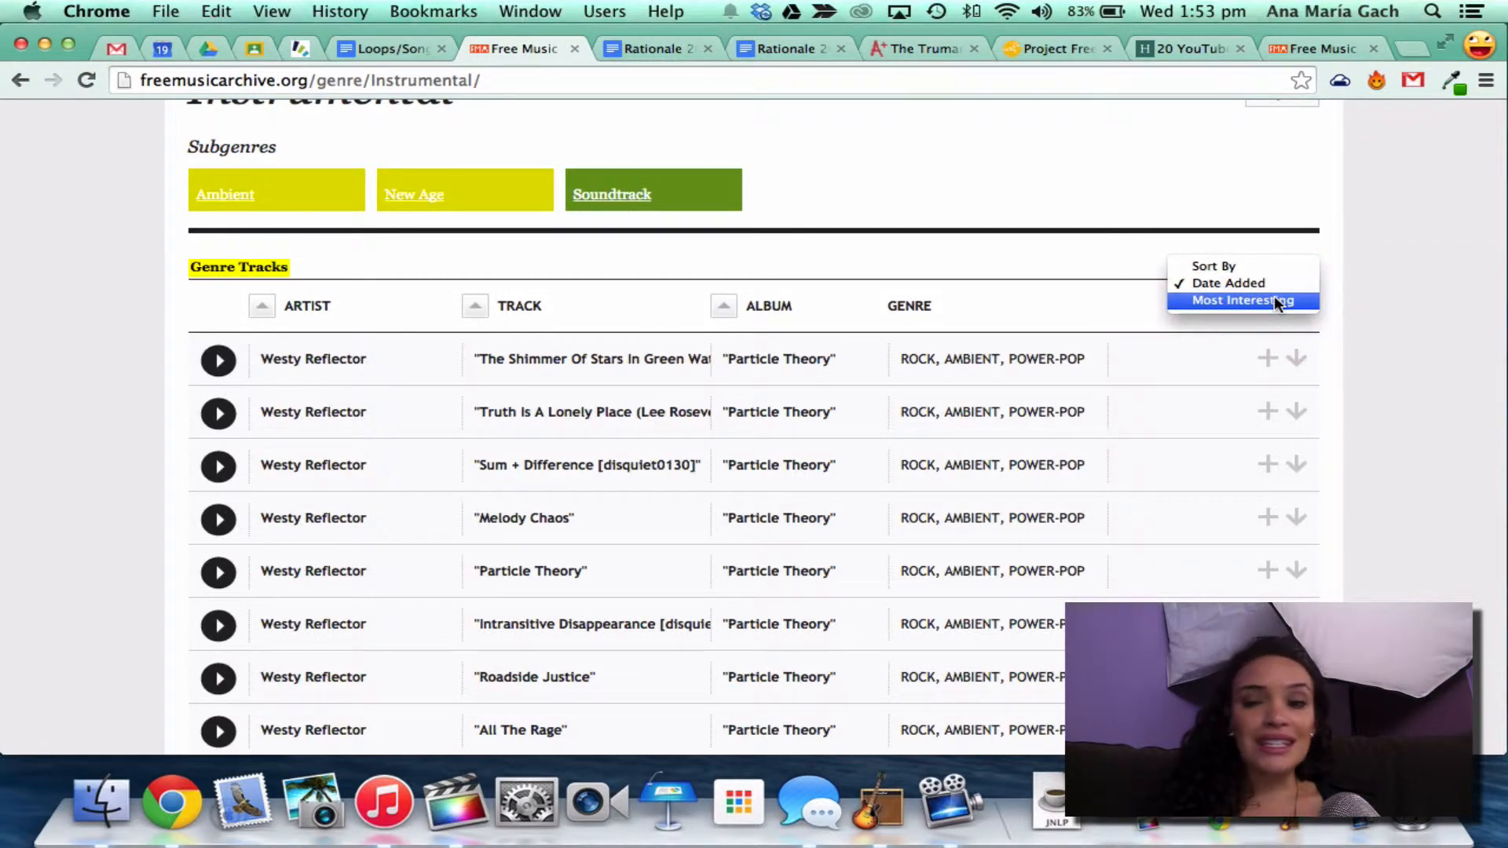
{"action": "left_click", "coordinate": [1273, 300]}
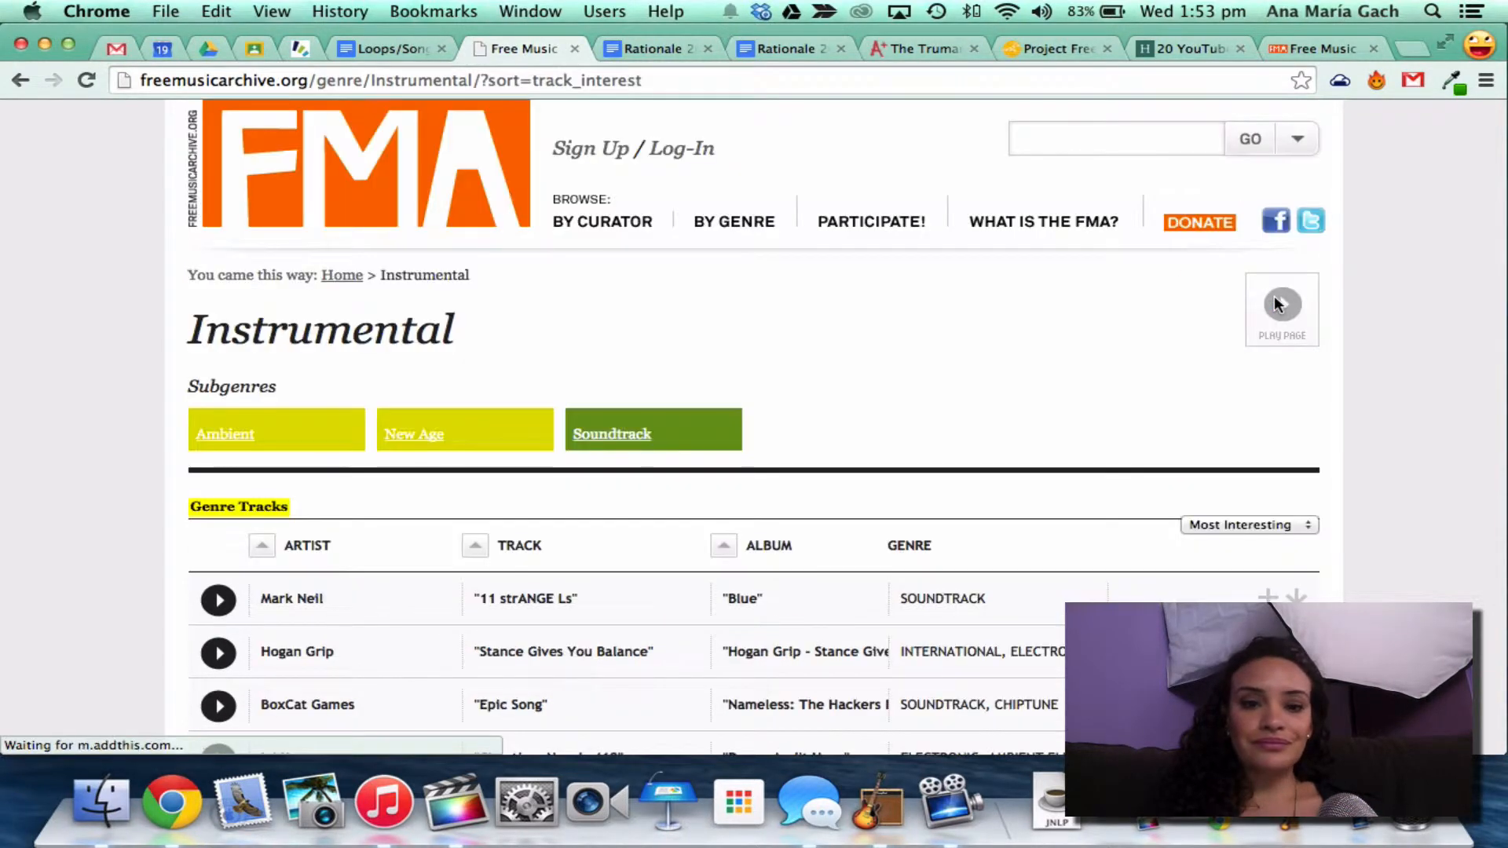
- Preview the track "Adventure, Darling" in the Instrumental list and download it as an mp3
{"action": "scroll", "coordinate": [1276, 303], "scroll_direction": "down", "scroll_amount": 5}
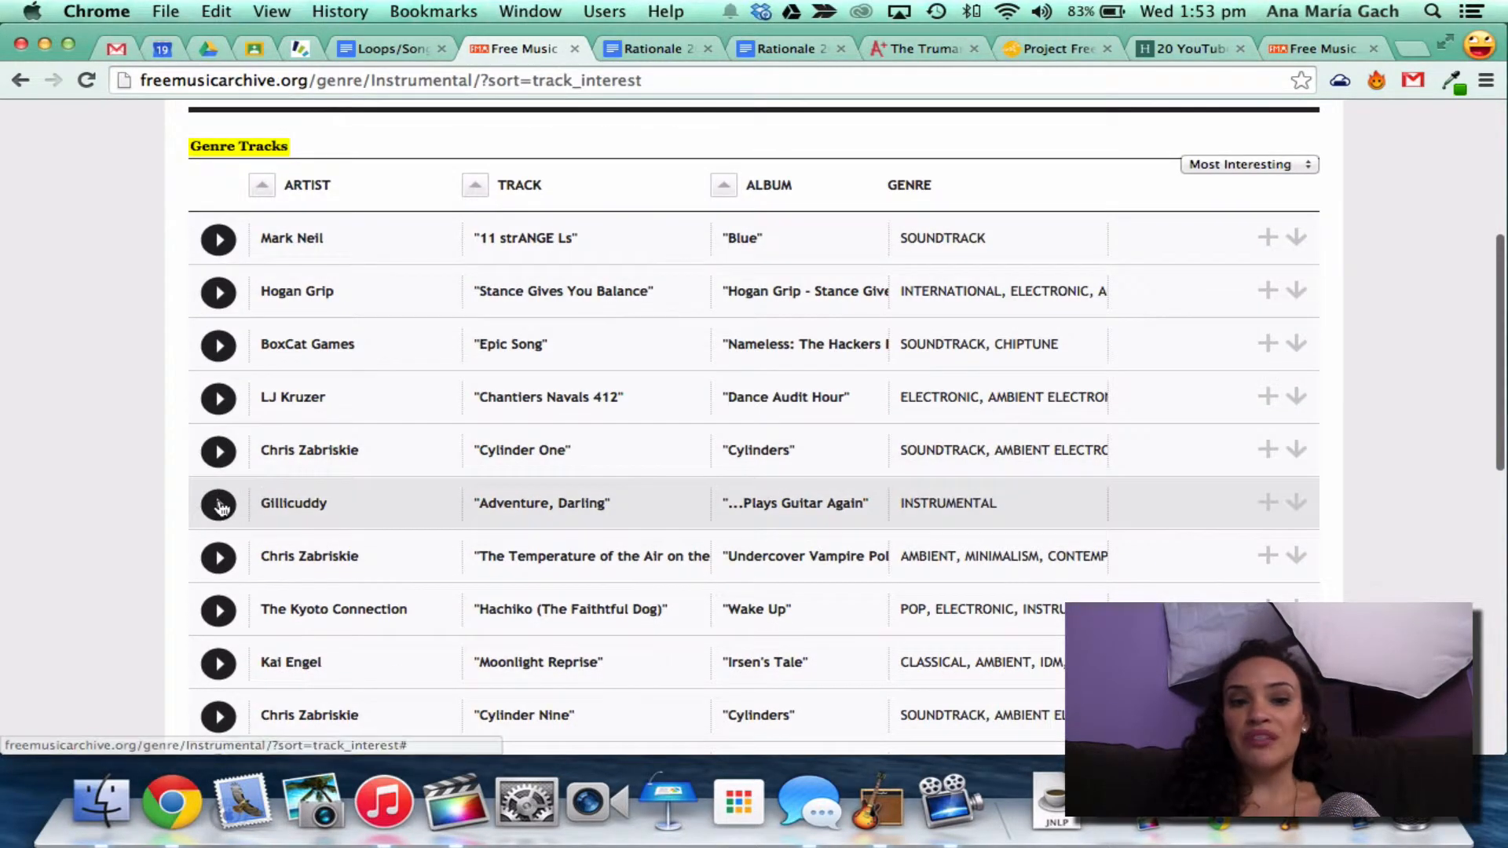
{"action": "left_click", "coordinate": [219, 505]}
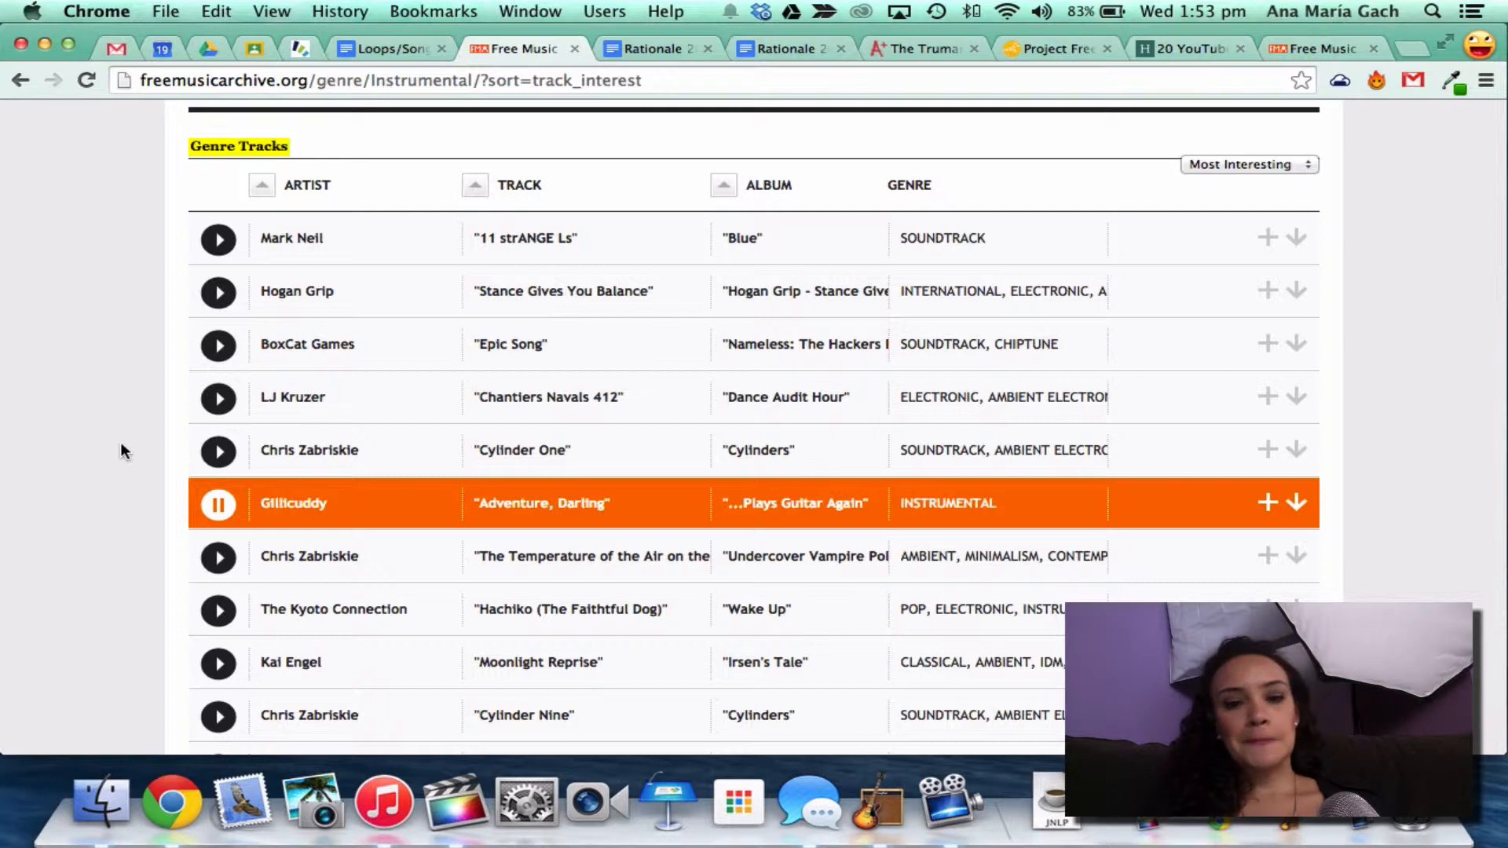
{"action": "left_click", "coordinate": [220, 505]}
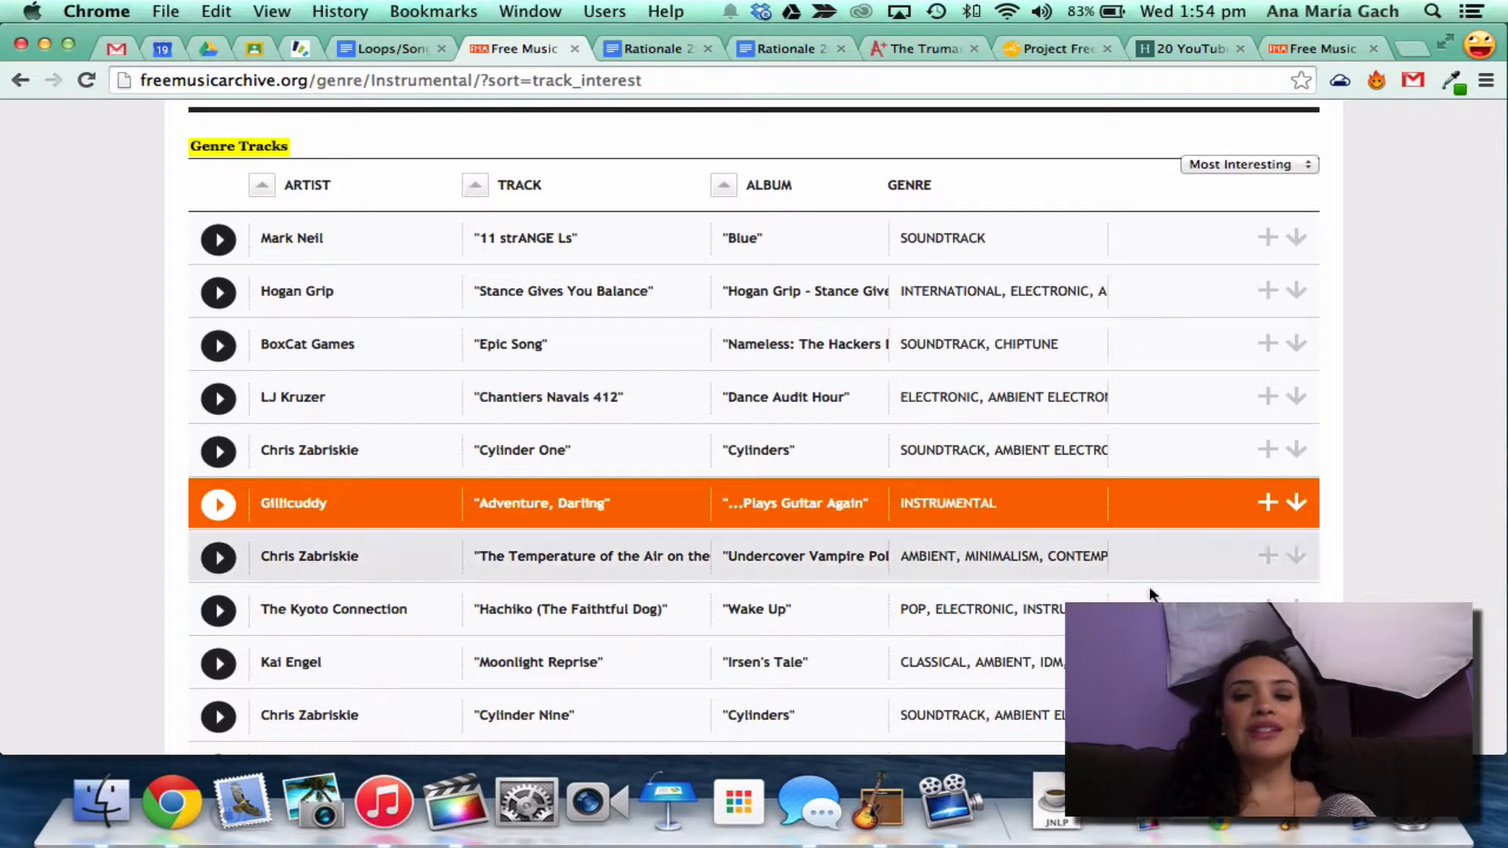
{"action": "left_click", "coordinate": [1295, 505]}
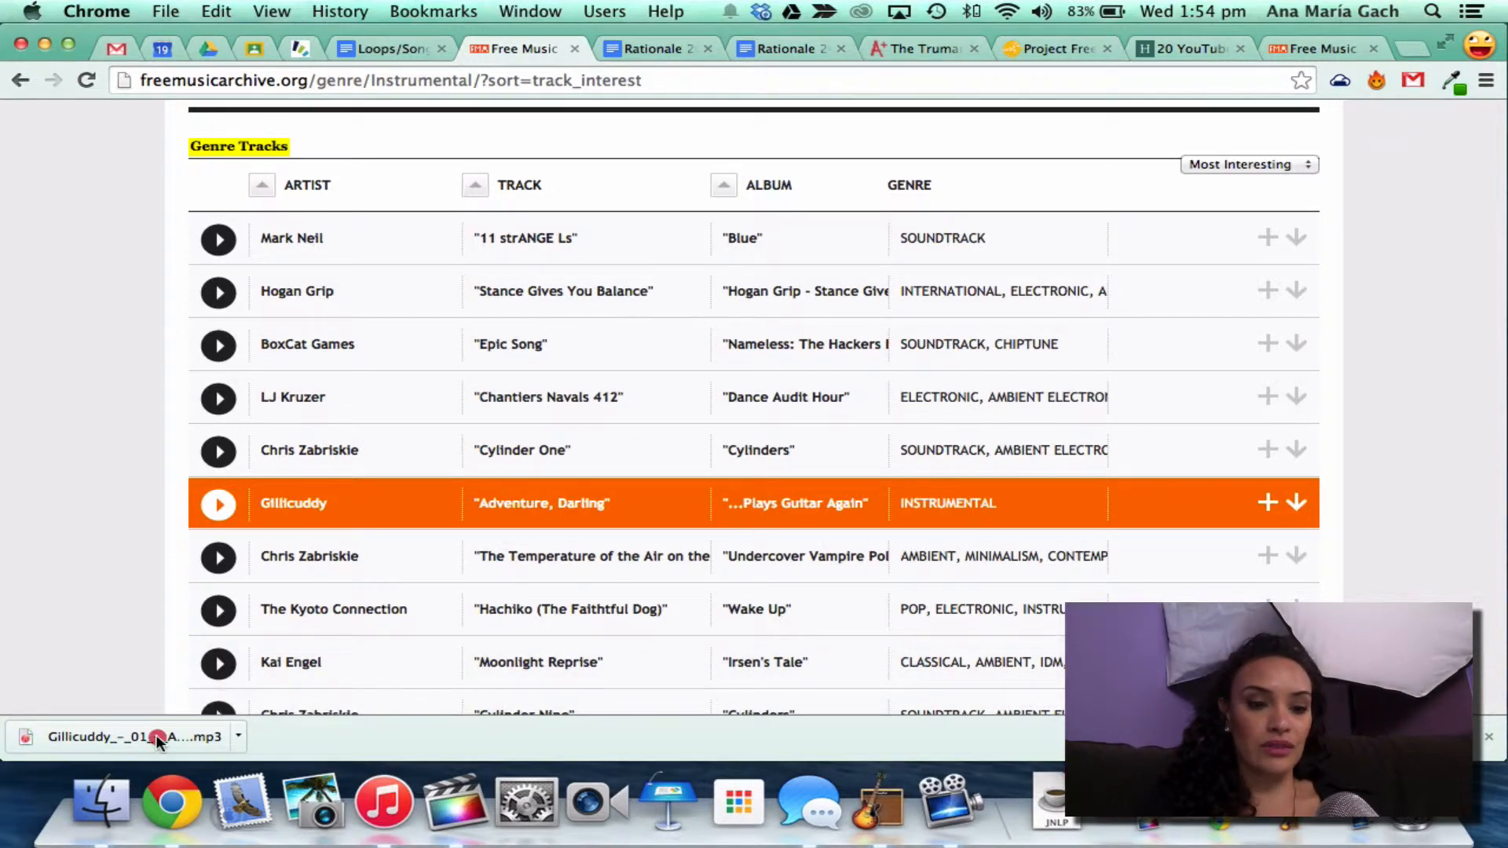
- Restore the GarageBand window, narrow it to uncover the browser's download, and add the mp3 as a new track below Percussion Combo 09
{"action": "left_click_drag", "start_coordinate": [157, 741], "coordinate": [212, 734]}
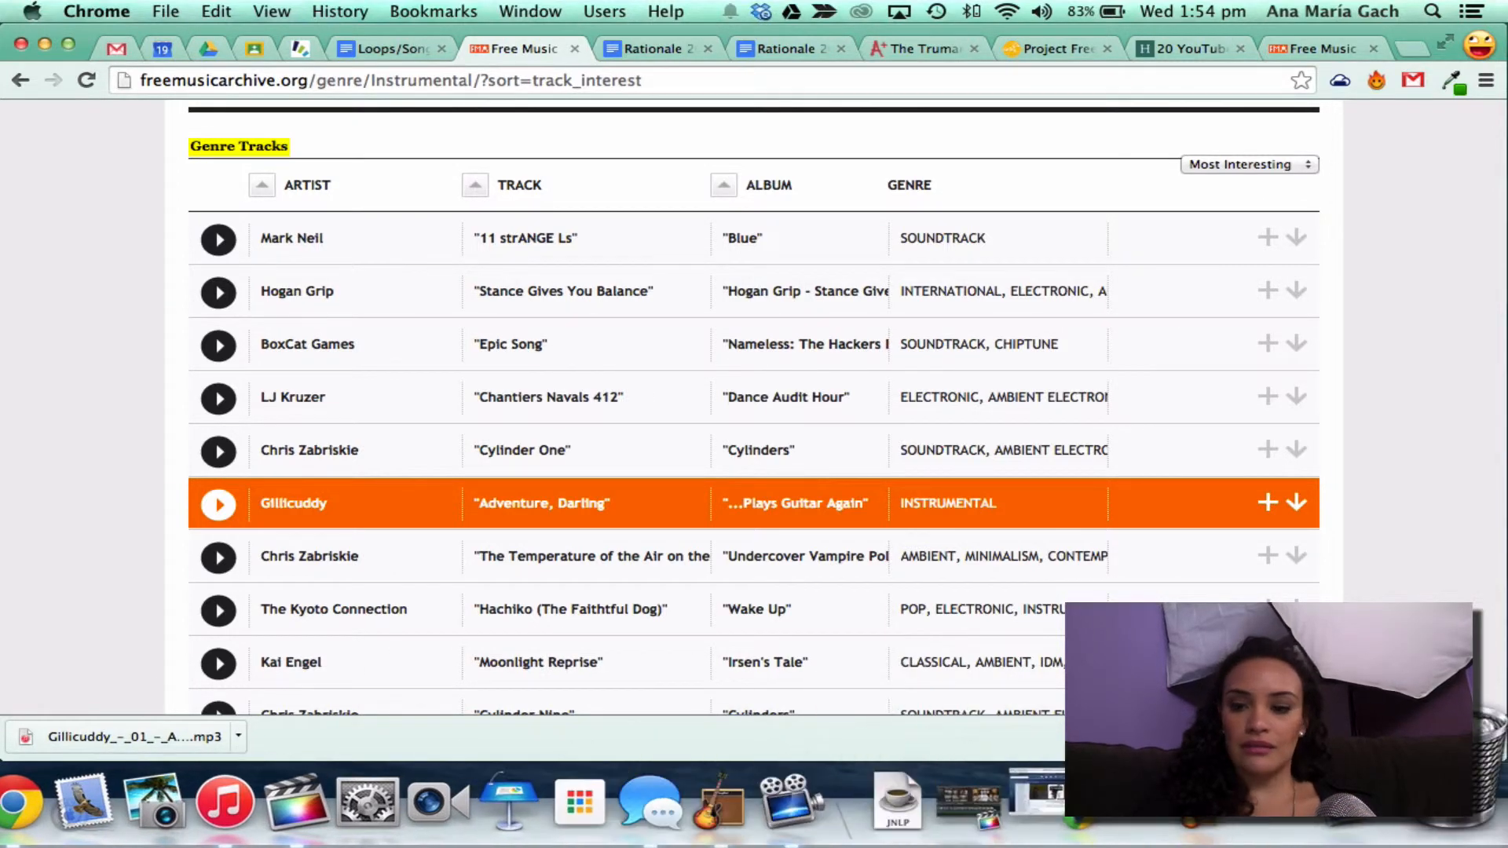
{"action": "left_click", "coordinate": [1166, 789]}
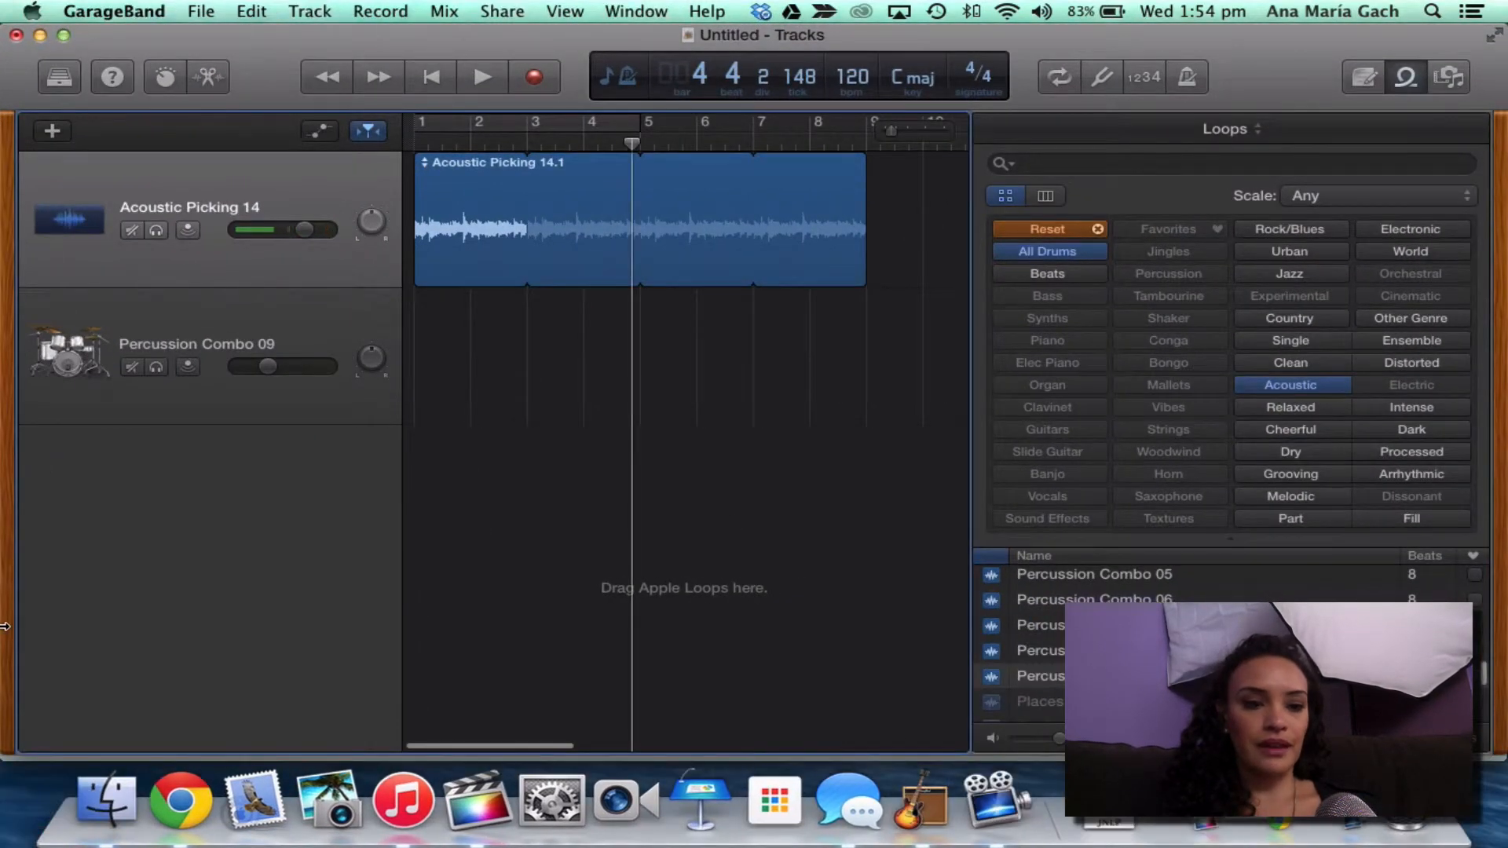
{"action": "left_click_drag", "start_coordinate": [4, 626], "coordinate": [202, 652]}
{"action": "left_click_drag", "start_coordinate": [98, 737], "coordinate": [635, 482]}
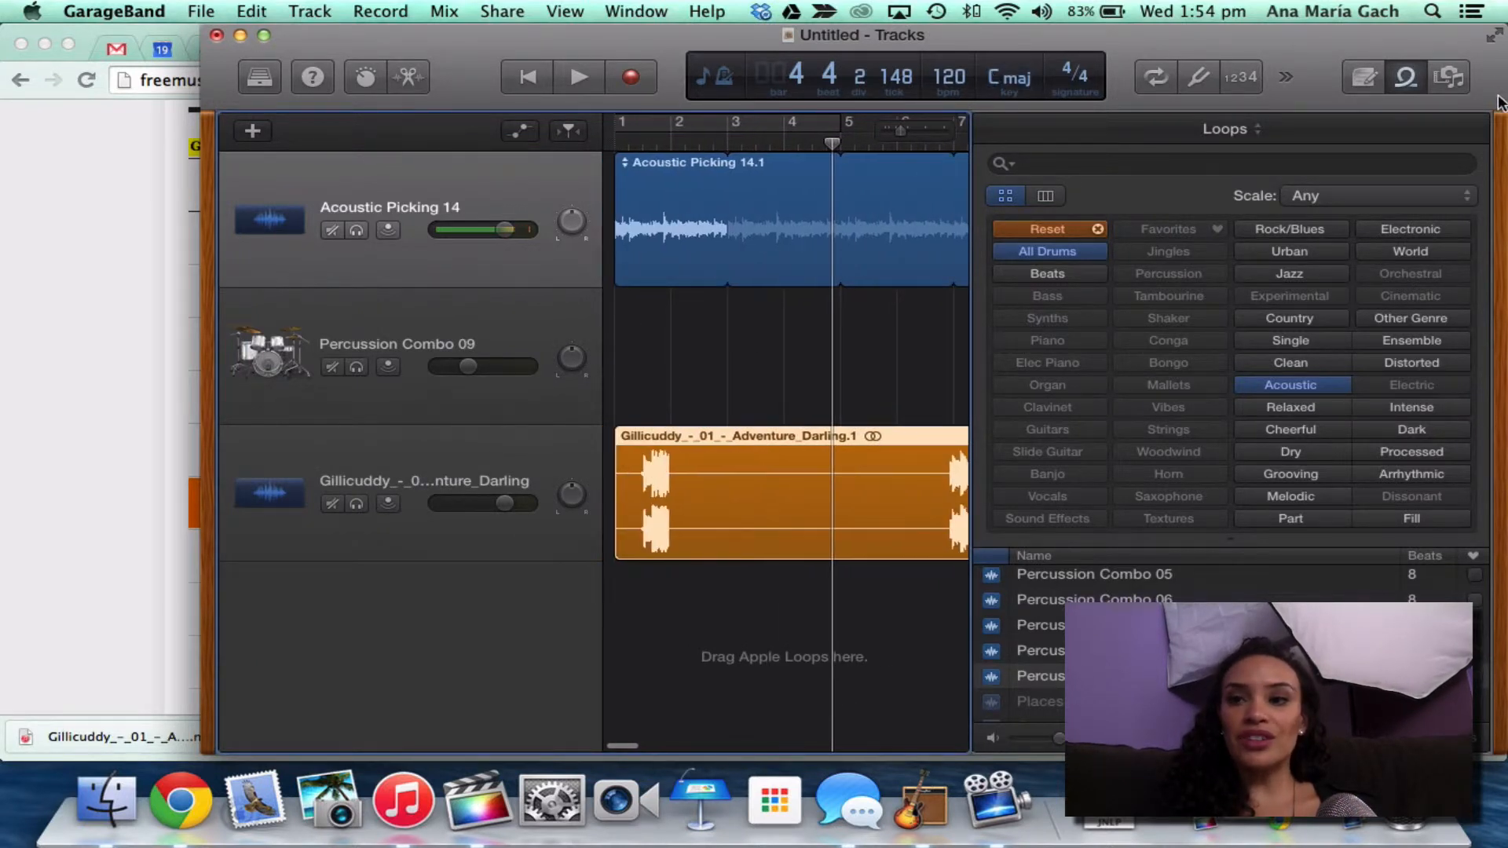
- Hide the Loops browser and lower the Adventure Darling track's volume, checking the level by playback from the project's start
{"action": "left_click", "coordinate": [1405, 85]}
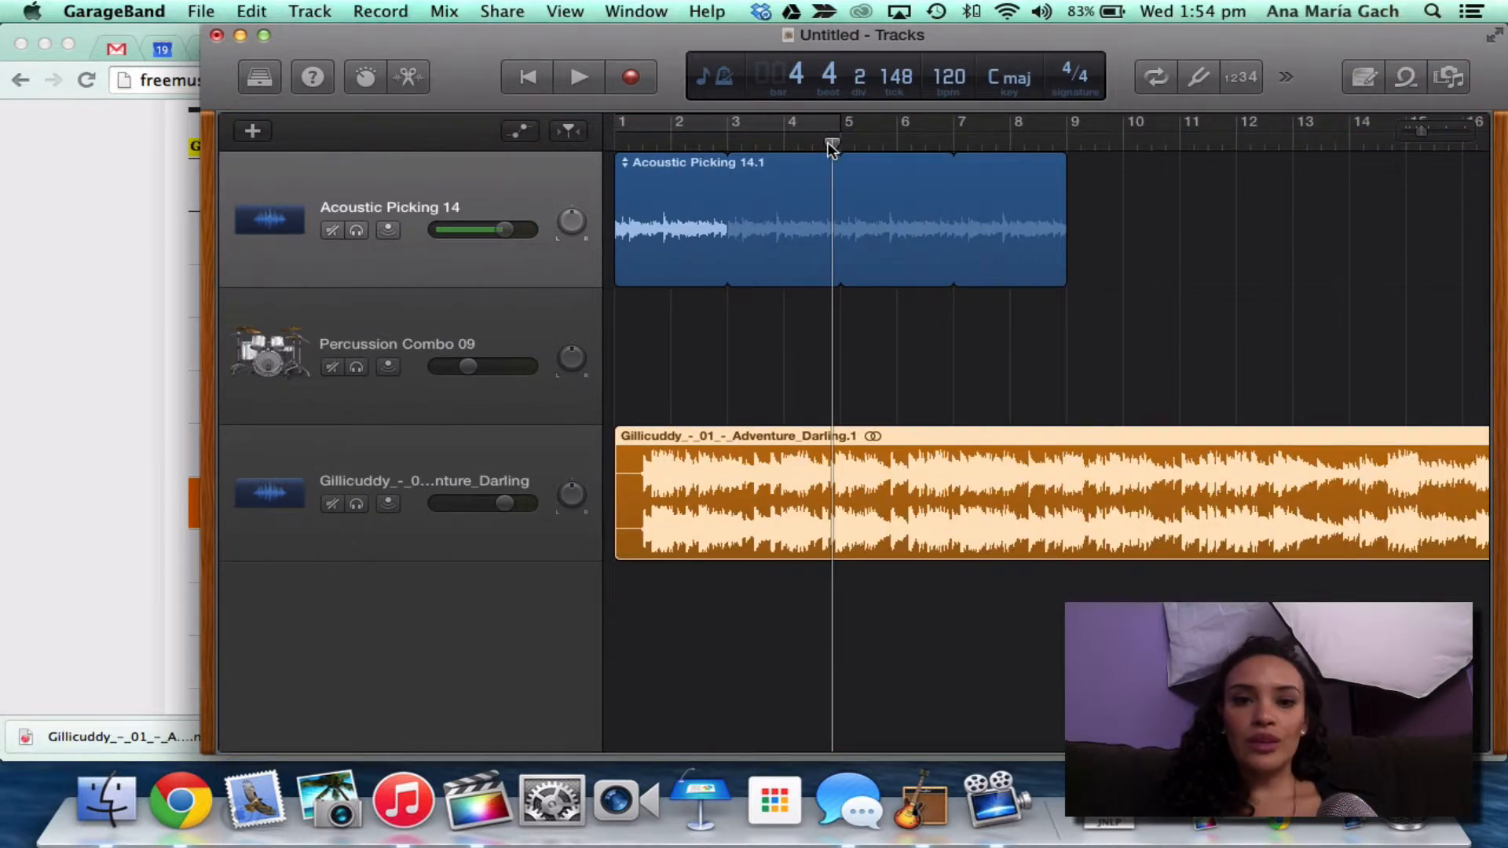
{"action": "left_click_drag", "start_coordinate": [830, 147], "coordinate": [524, 173]}
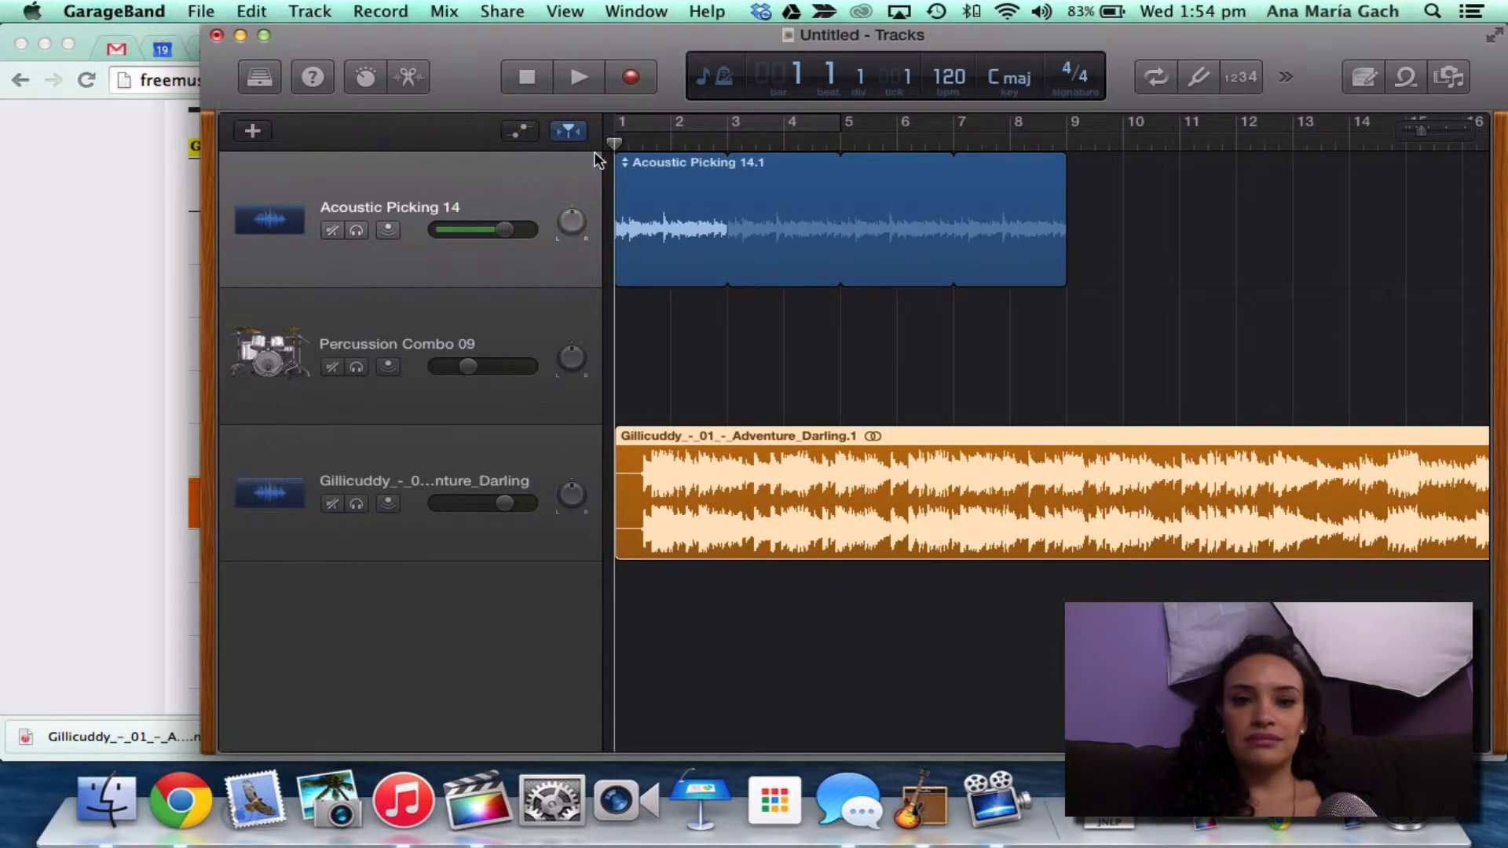
{"action": "key", "text": "space"}
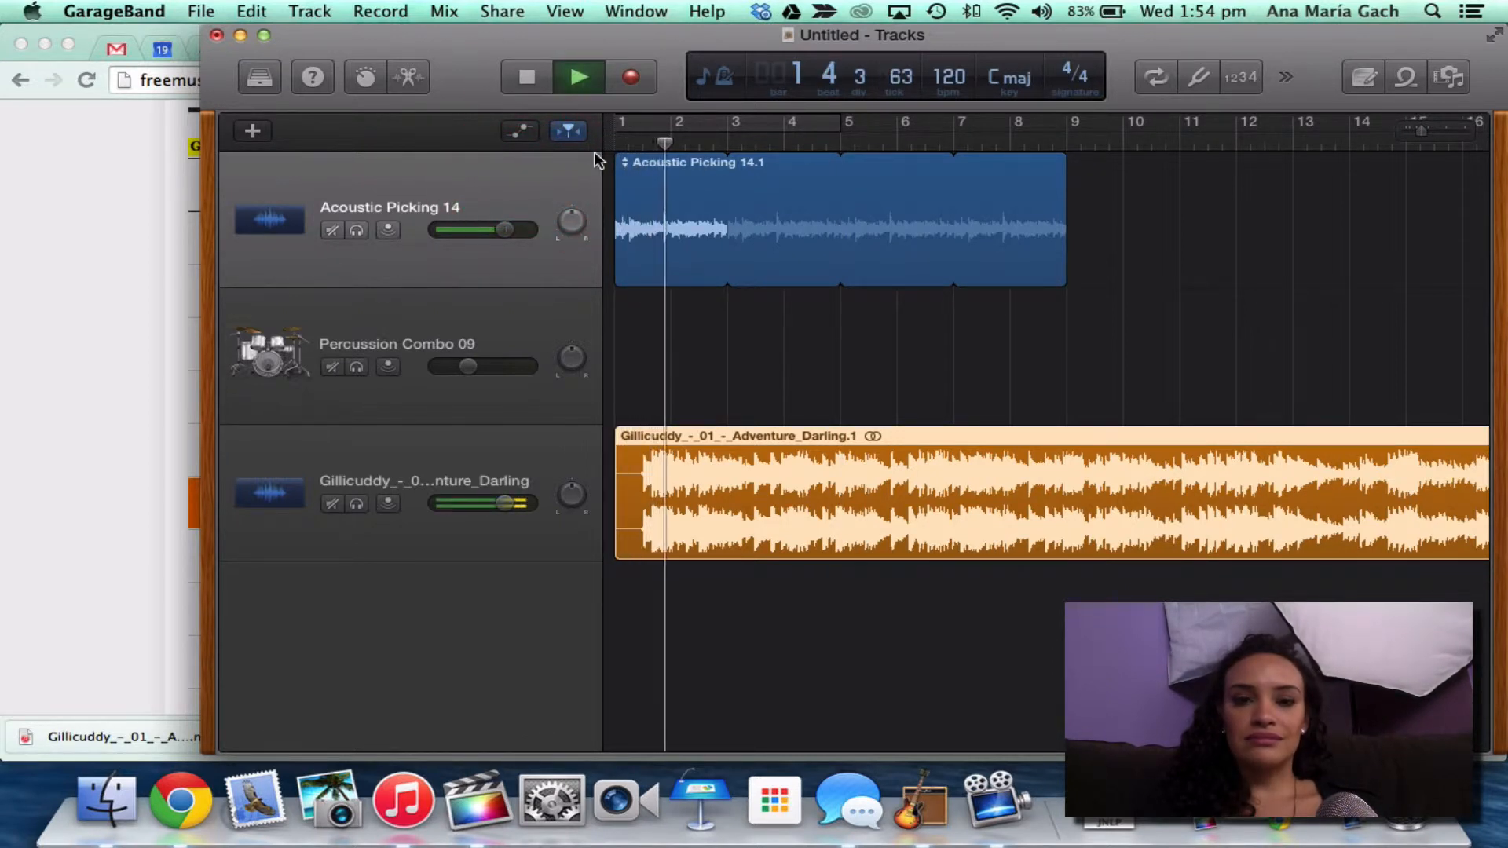
{"action": "key", "text": "space"}
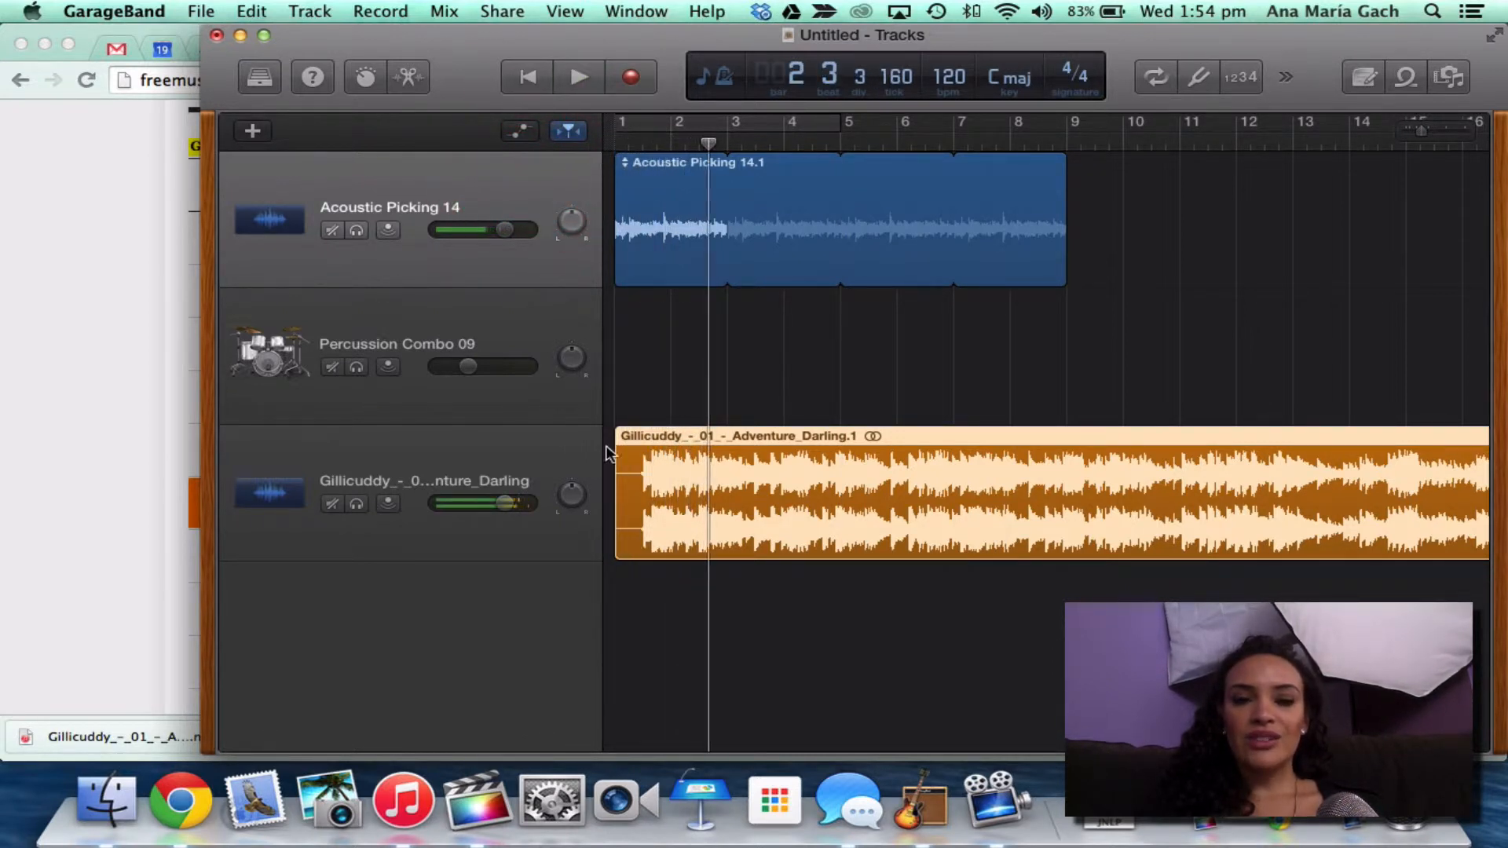
{"action": "left_click_drag", "start_coordinate": [507, 506], "coordinate": [437, 508]}
{"action": "key", "text": "space"}
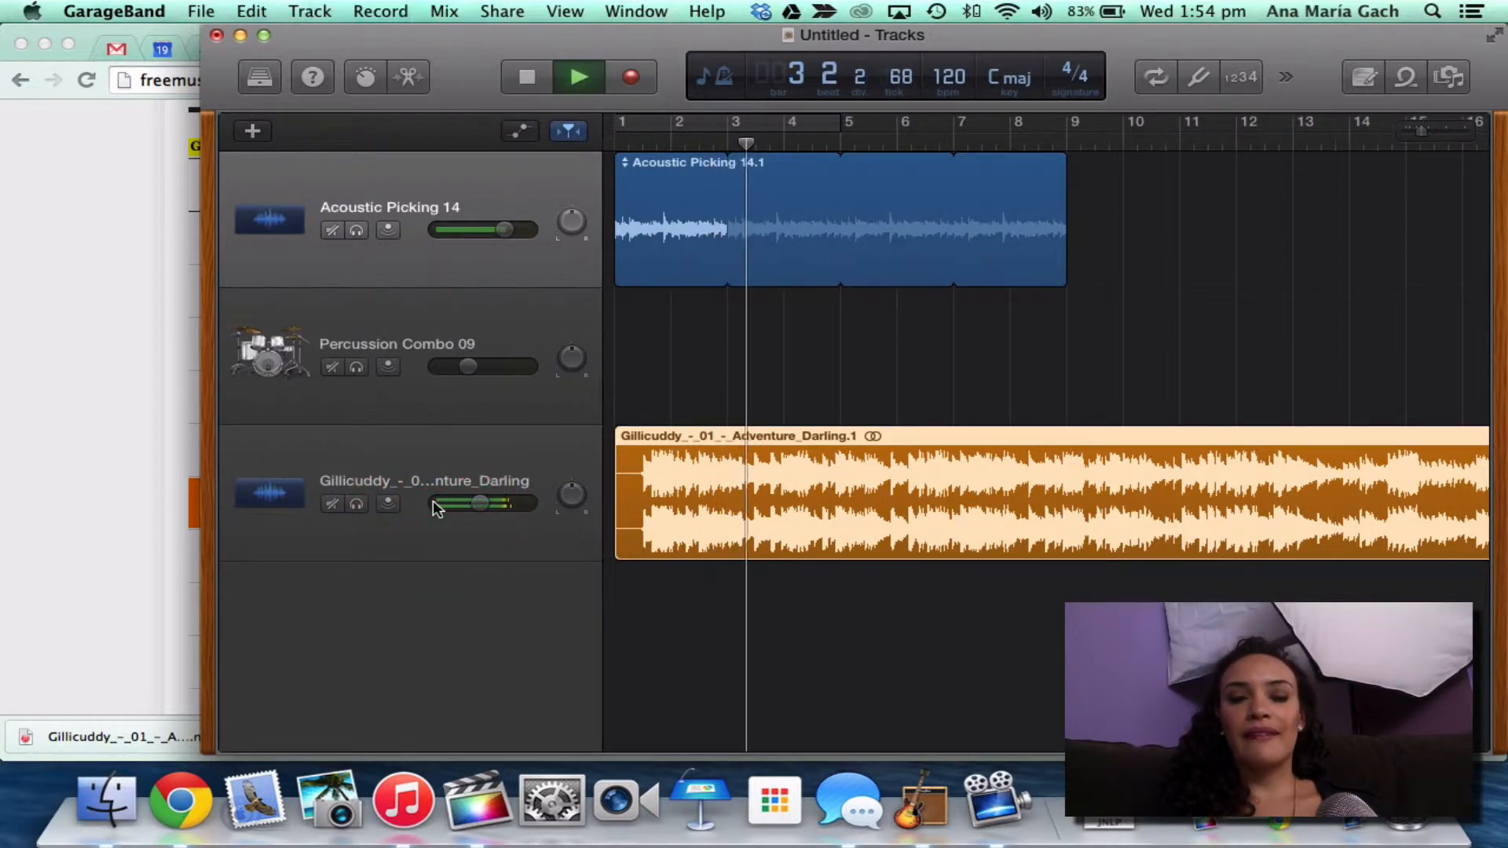
{"action": "key", "text": "space"}
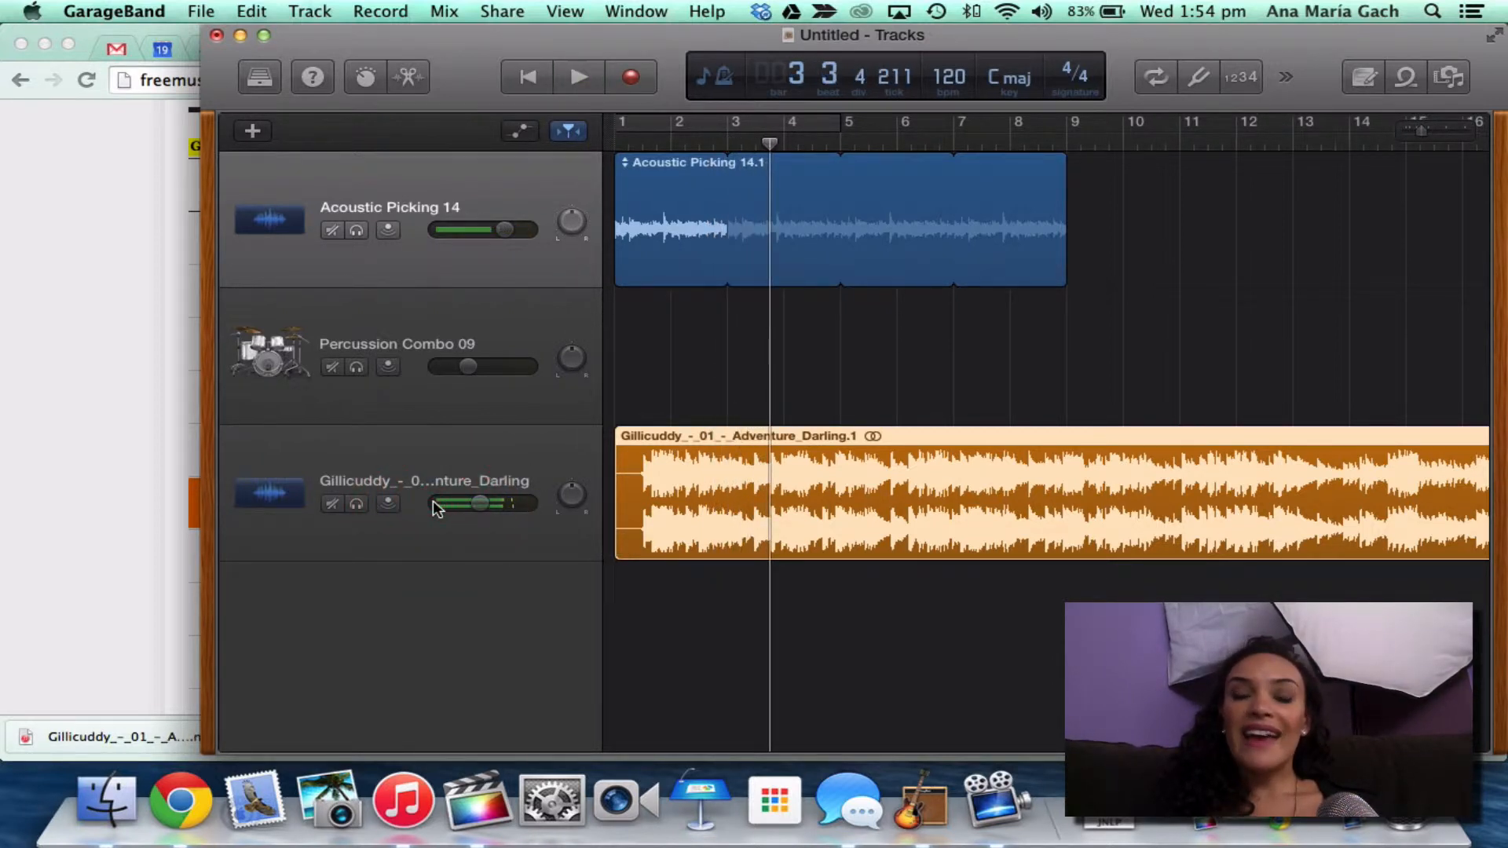
- Delete the Acoustic Picking 14.1 region and move the playhead back to bar 1, beat 2
{"action": "left_click", "coordinate": [845, 243]}
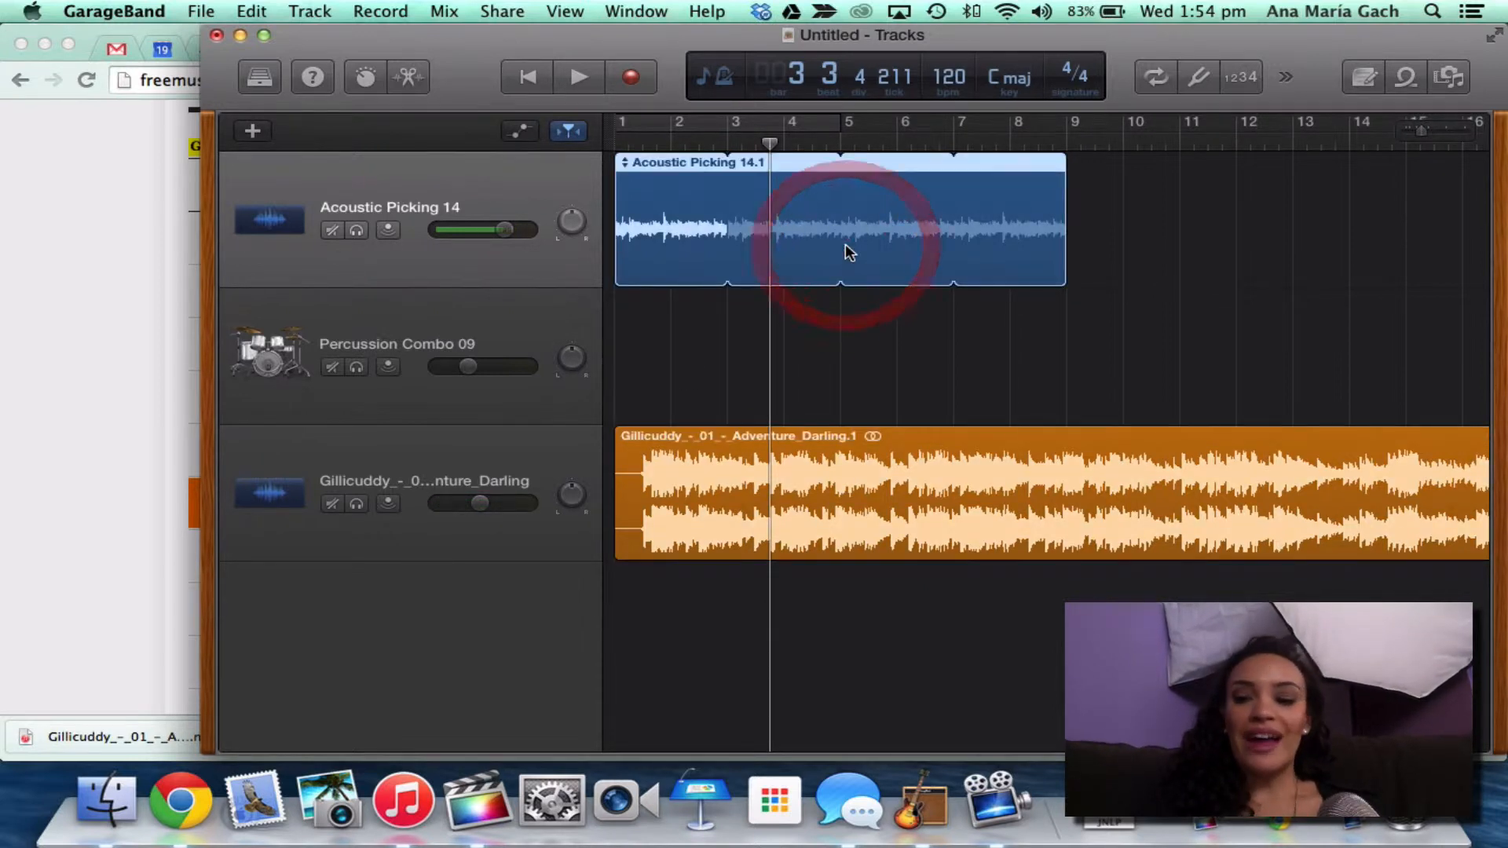
{"action": "key", "text": "Delete"}
{"action": "left_click_drag", "start_coordinate": [769, 146], "coordinate": [631, 156]}
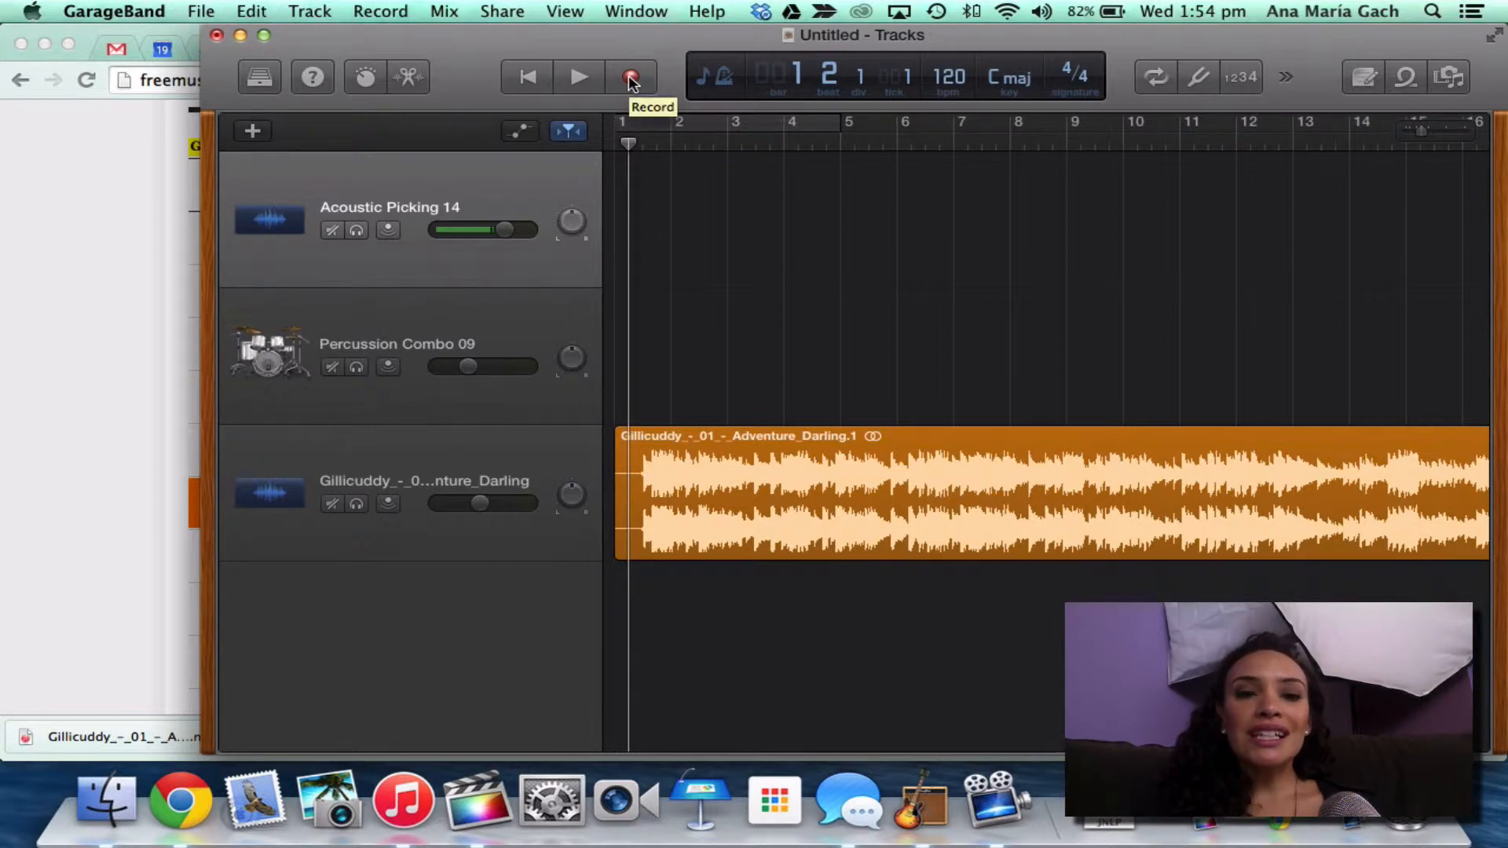
- Create a microphone audio track using Input 1 and select it for recording
{"action": "left_click", "coordinate": [249, 132]}
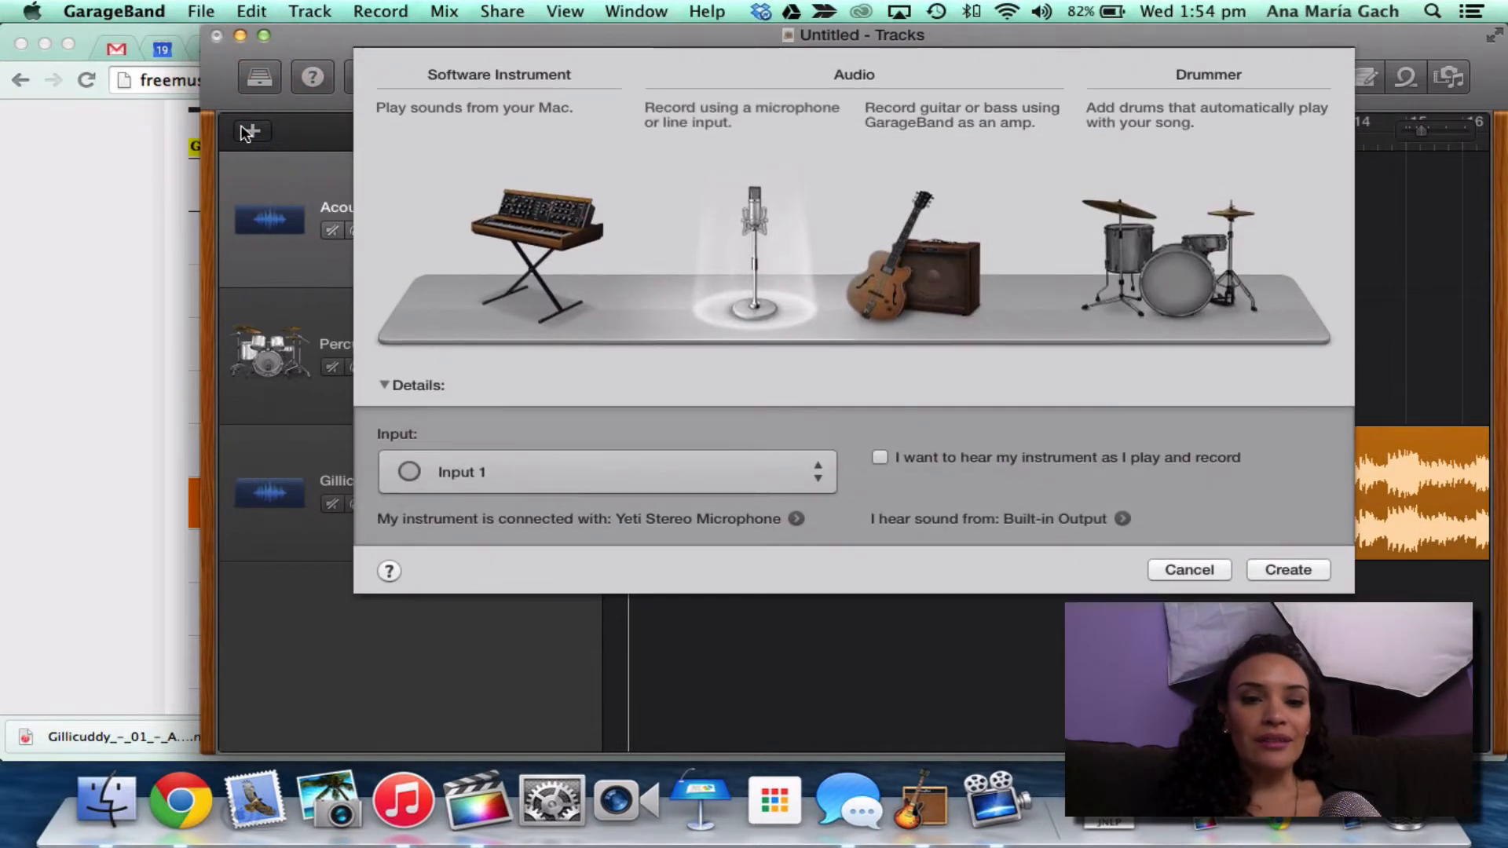
{"action": "left_click", "coordinate": [749, 226]}
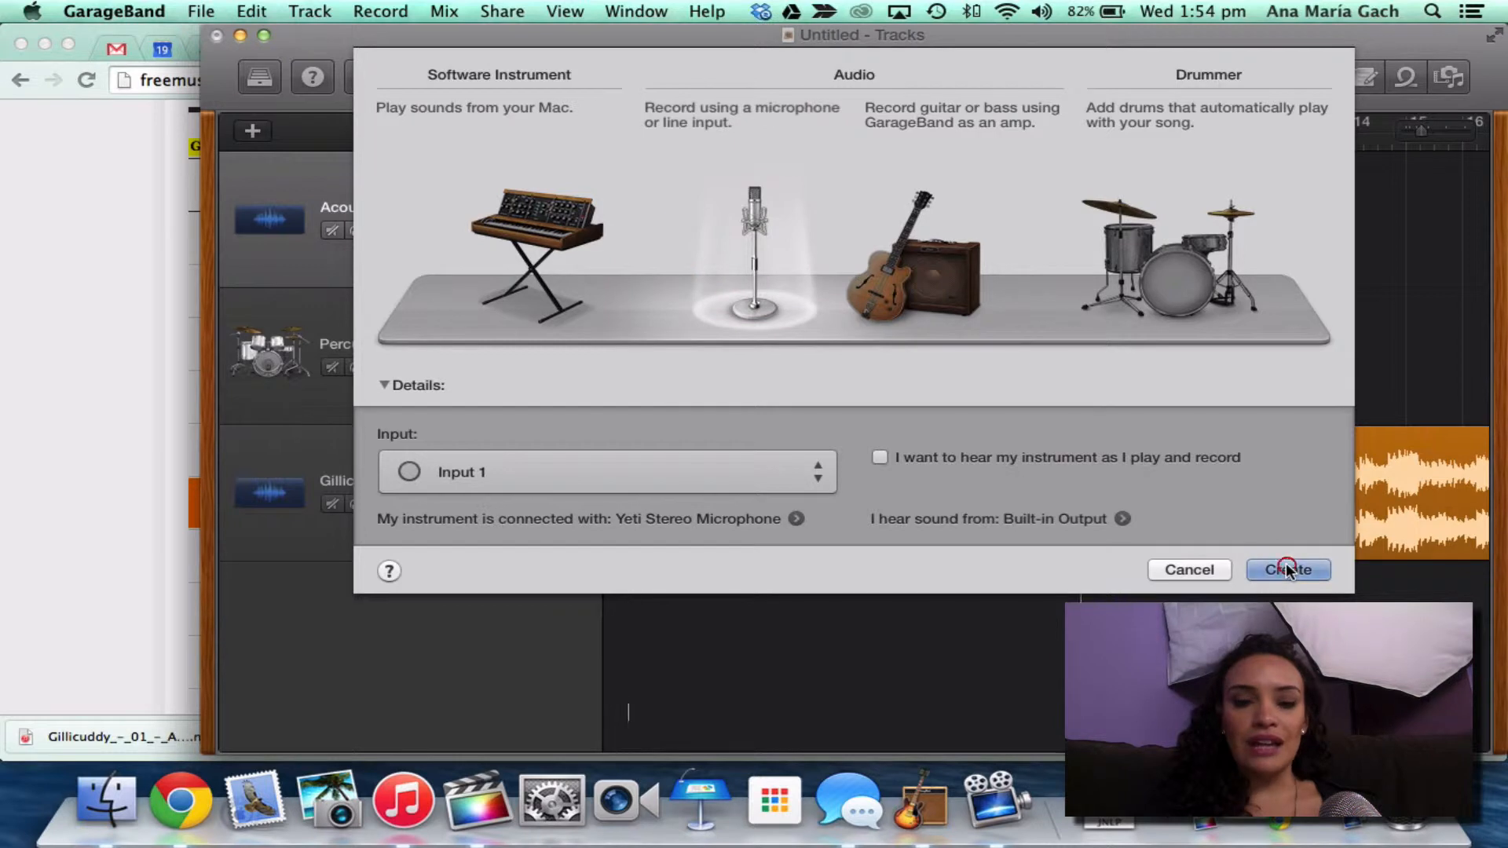
{"action": "left_click", "coordinate": [1288, 569]}
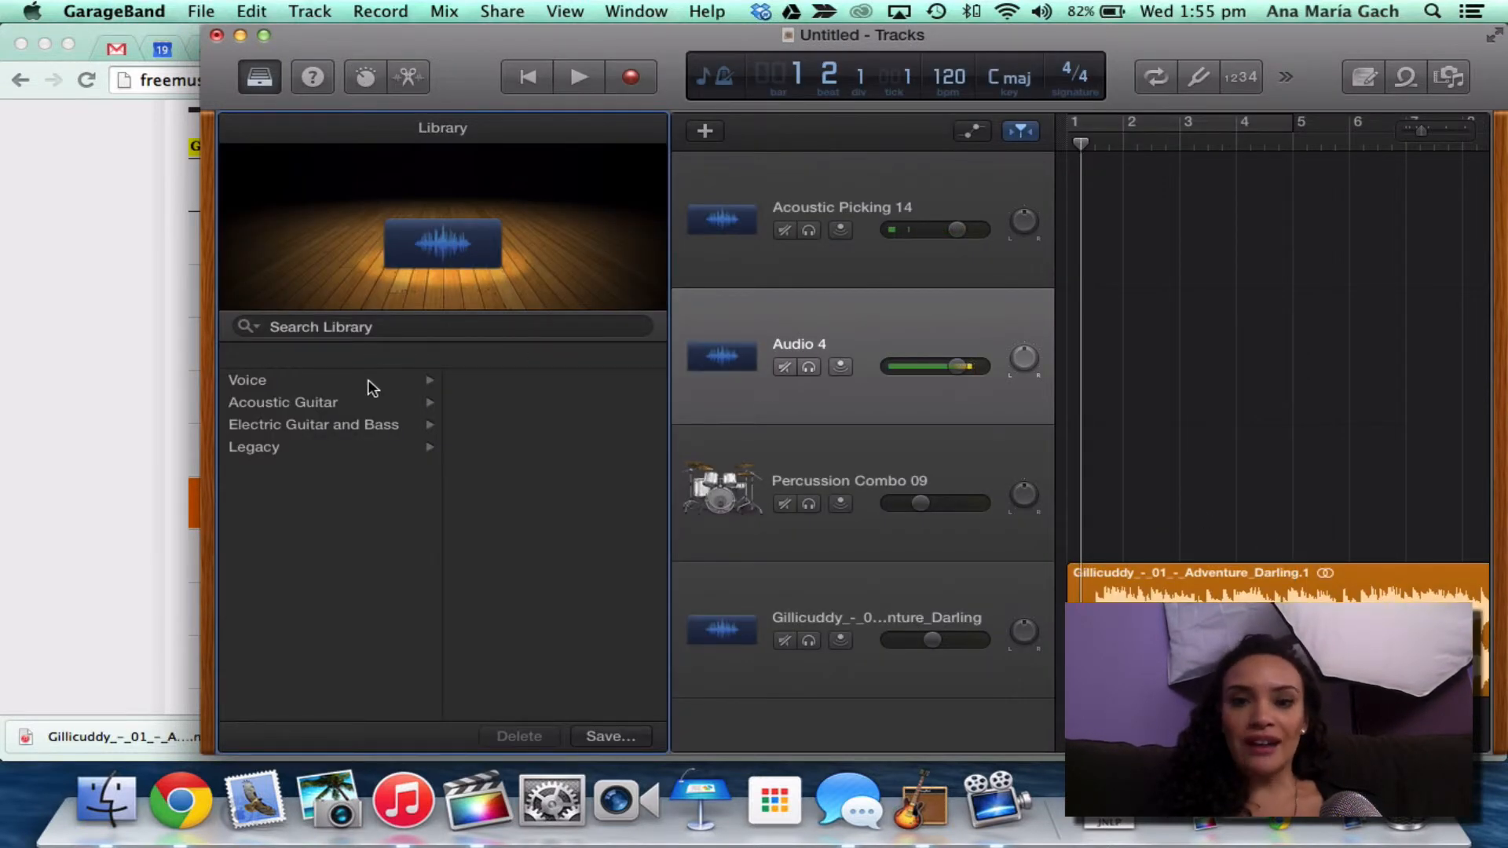
{"action": "left_click", "coordinate": [848, 320]}
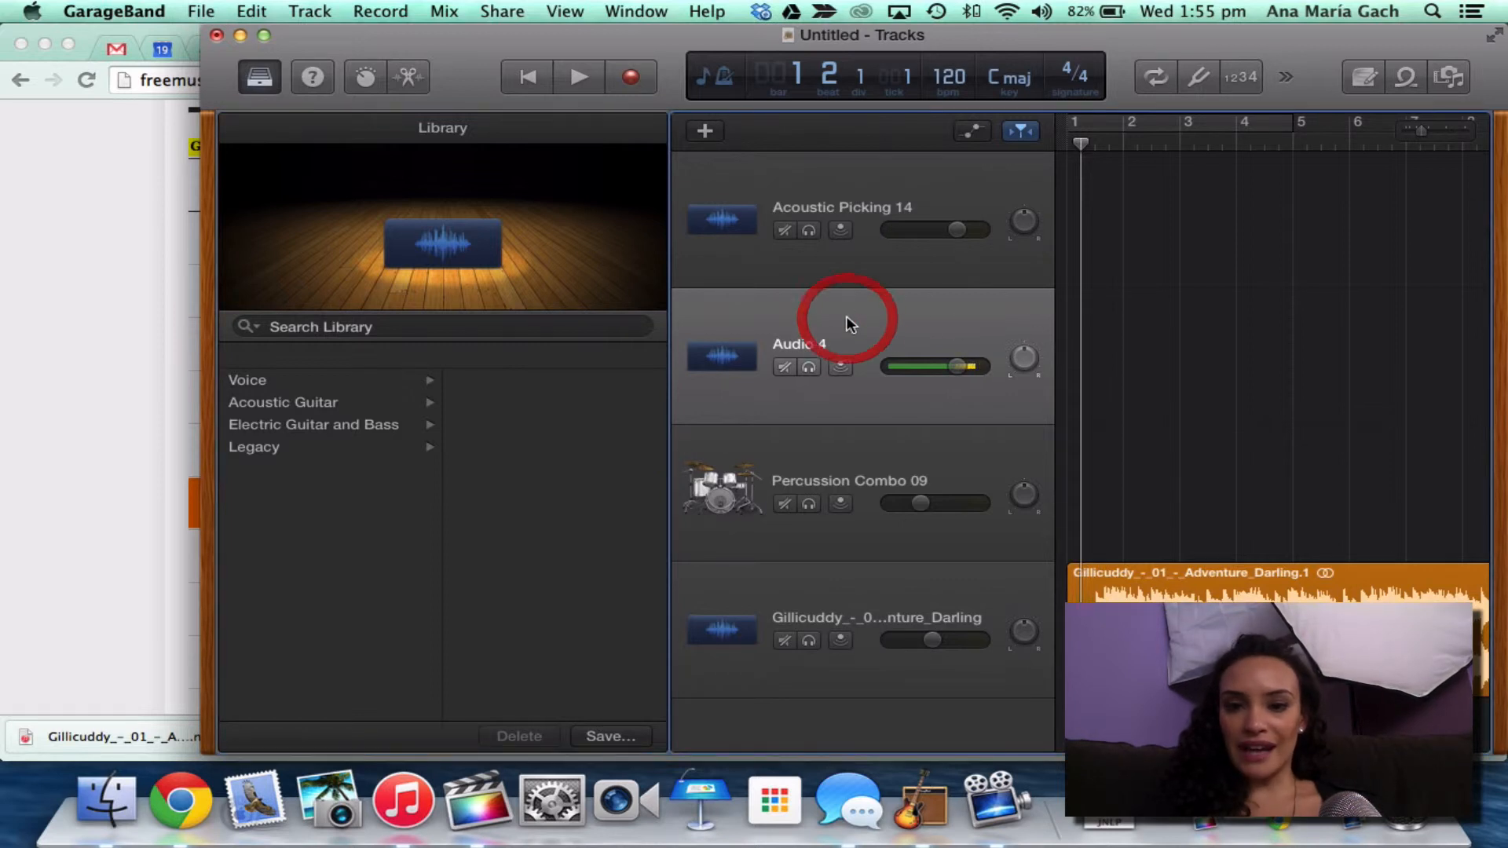
- Record a voice clip over the music on the Audio 4 track, stopping at about bar 6
{"action": "left_click", "coordinate": [633, 77]}
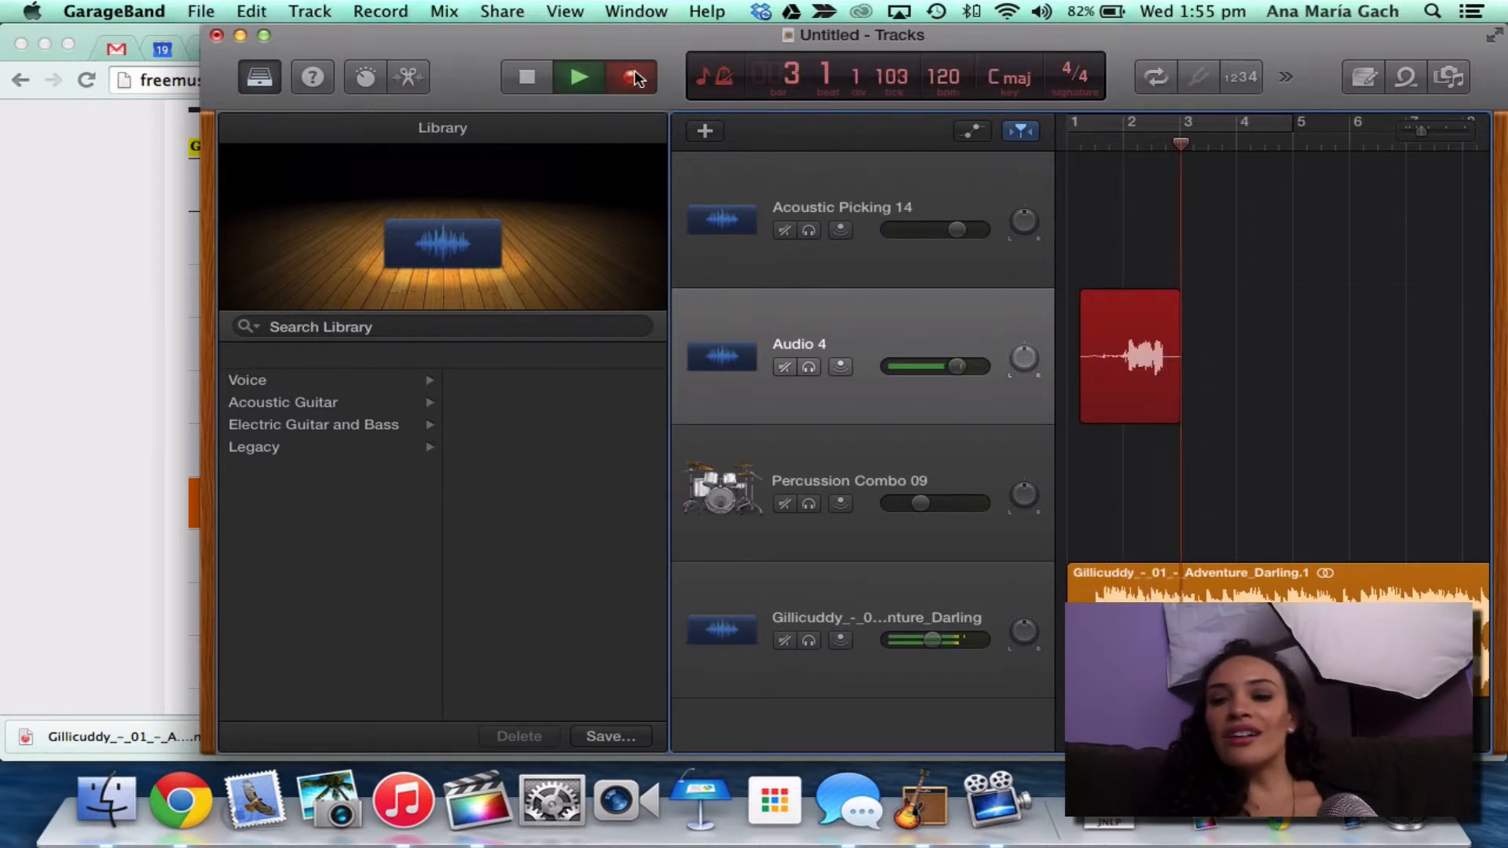
{"action": "left_click", "coordinate": [542, 85]}
{"action": "scroll", "coordinate": [1098, 195], "scroll_direction": "left", "scroll_amount": 3}
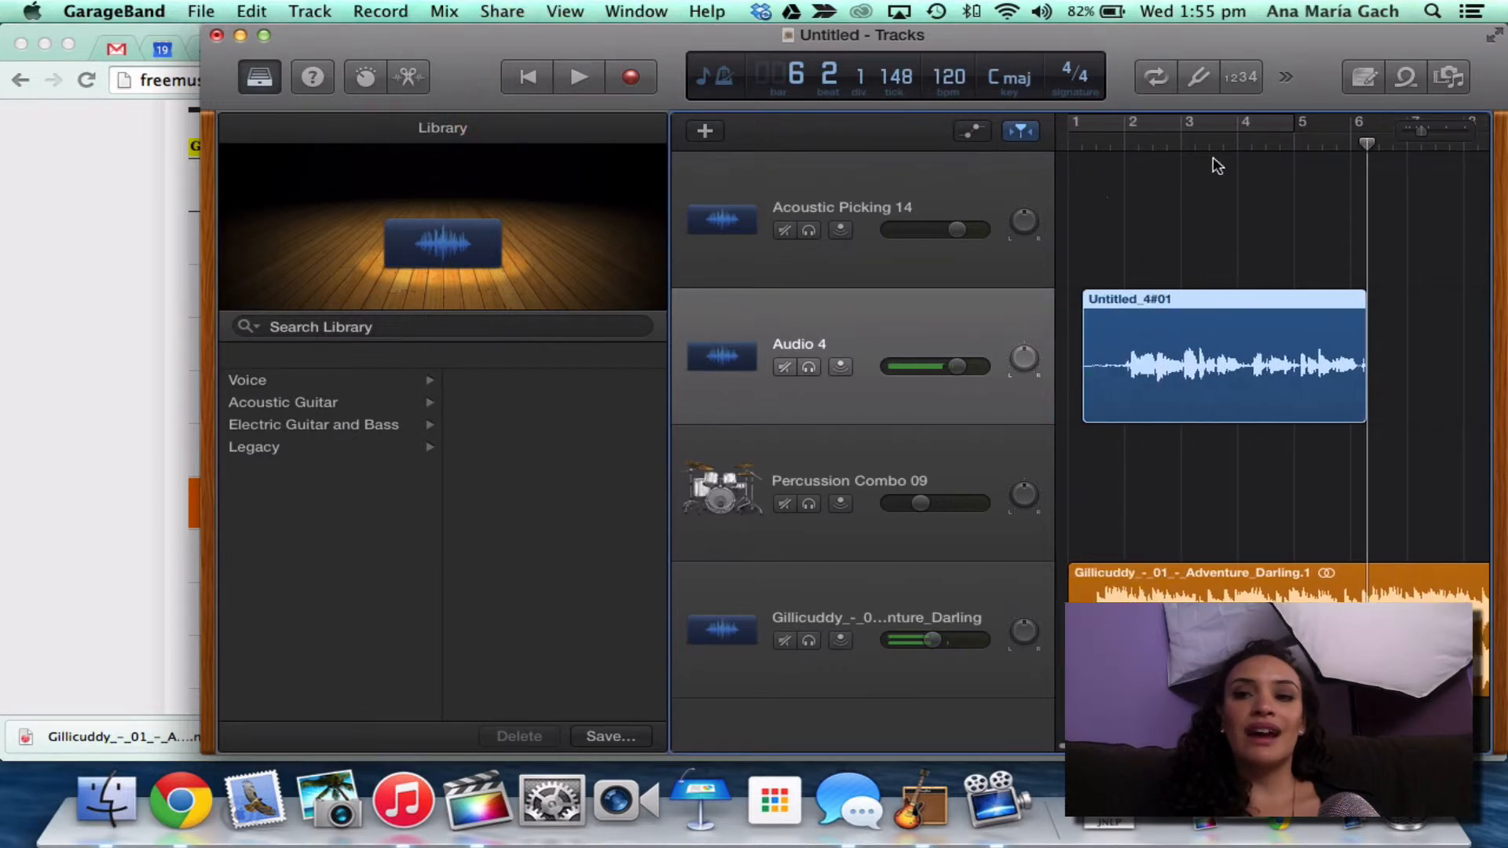
- Play the voice recording with the music from the start and lower the Adventure Darling track's volume slightly more
{"action": "key", "text": "Return"}
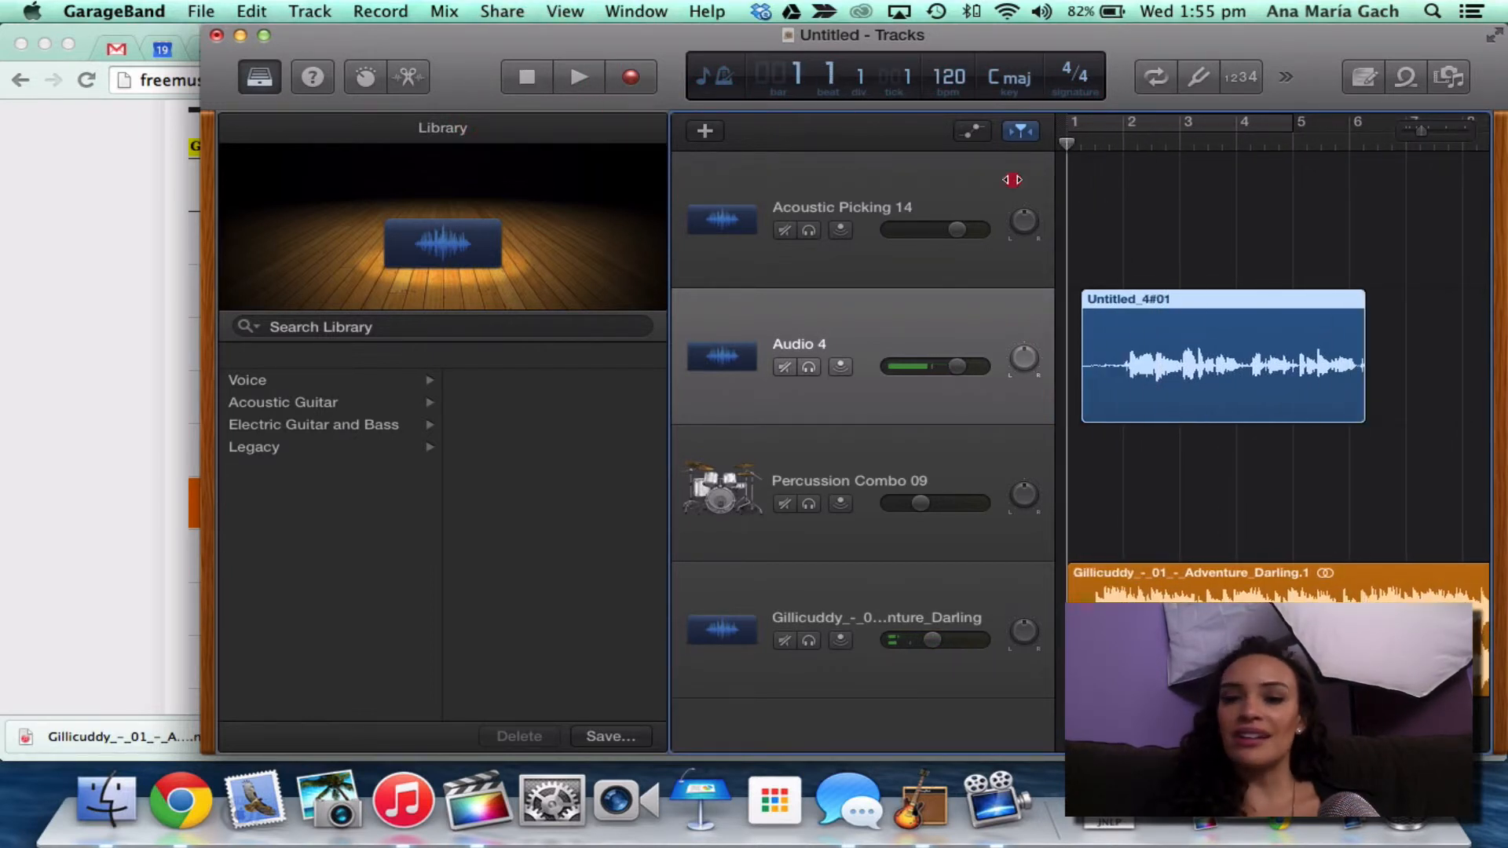
{"action": "left_click", "coordinate": [1011, 181]}
{"action": "key", "text": "space"}
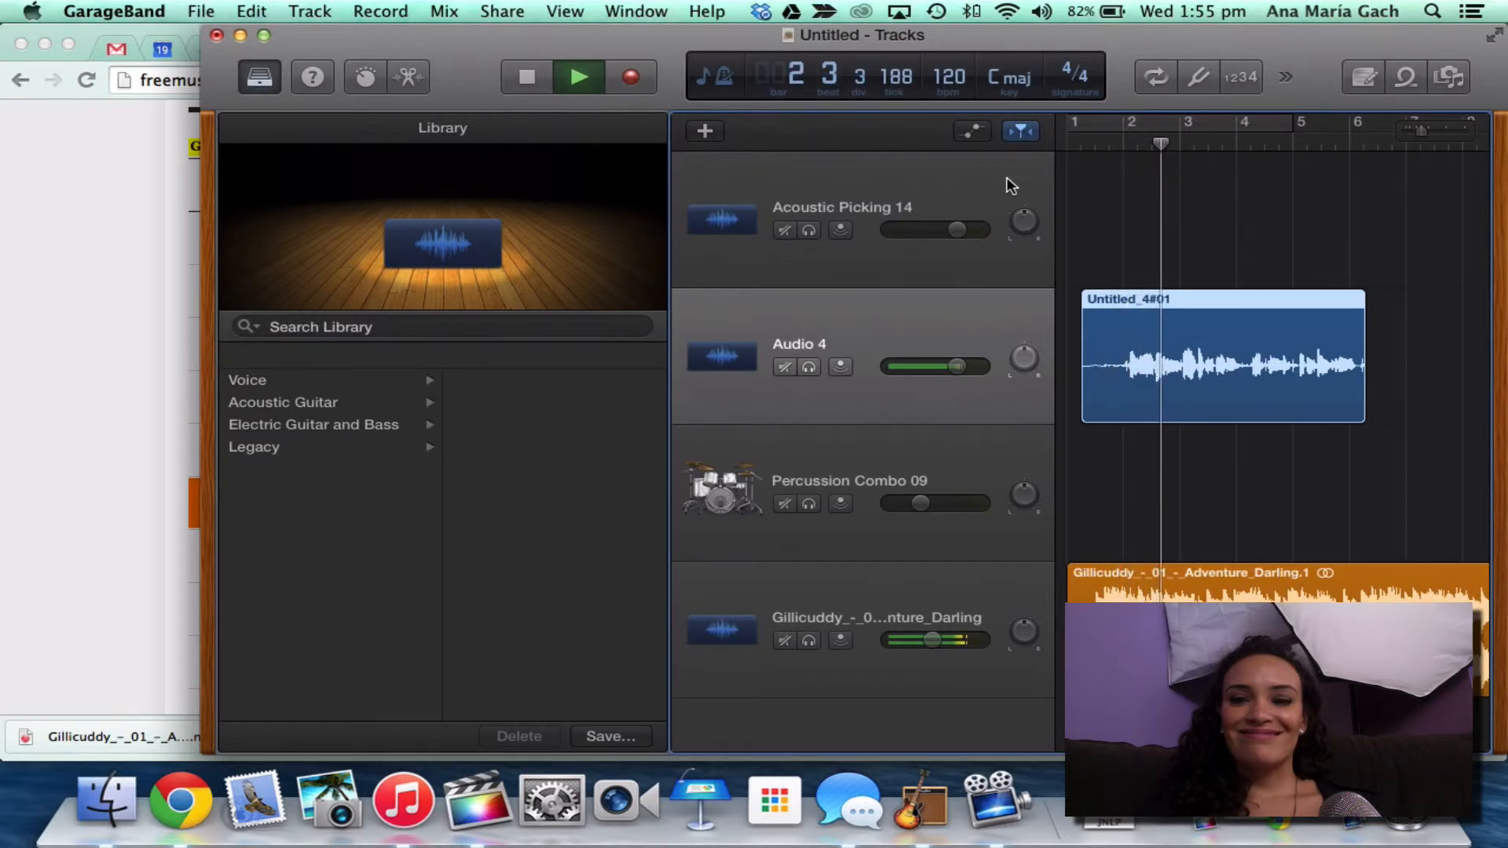
{"action": "left_click_drag", "start_coordinate": [931, 640], "coordinate": [901, 646]}
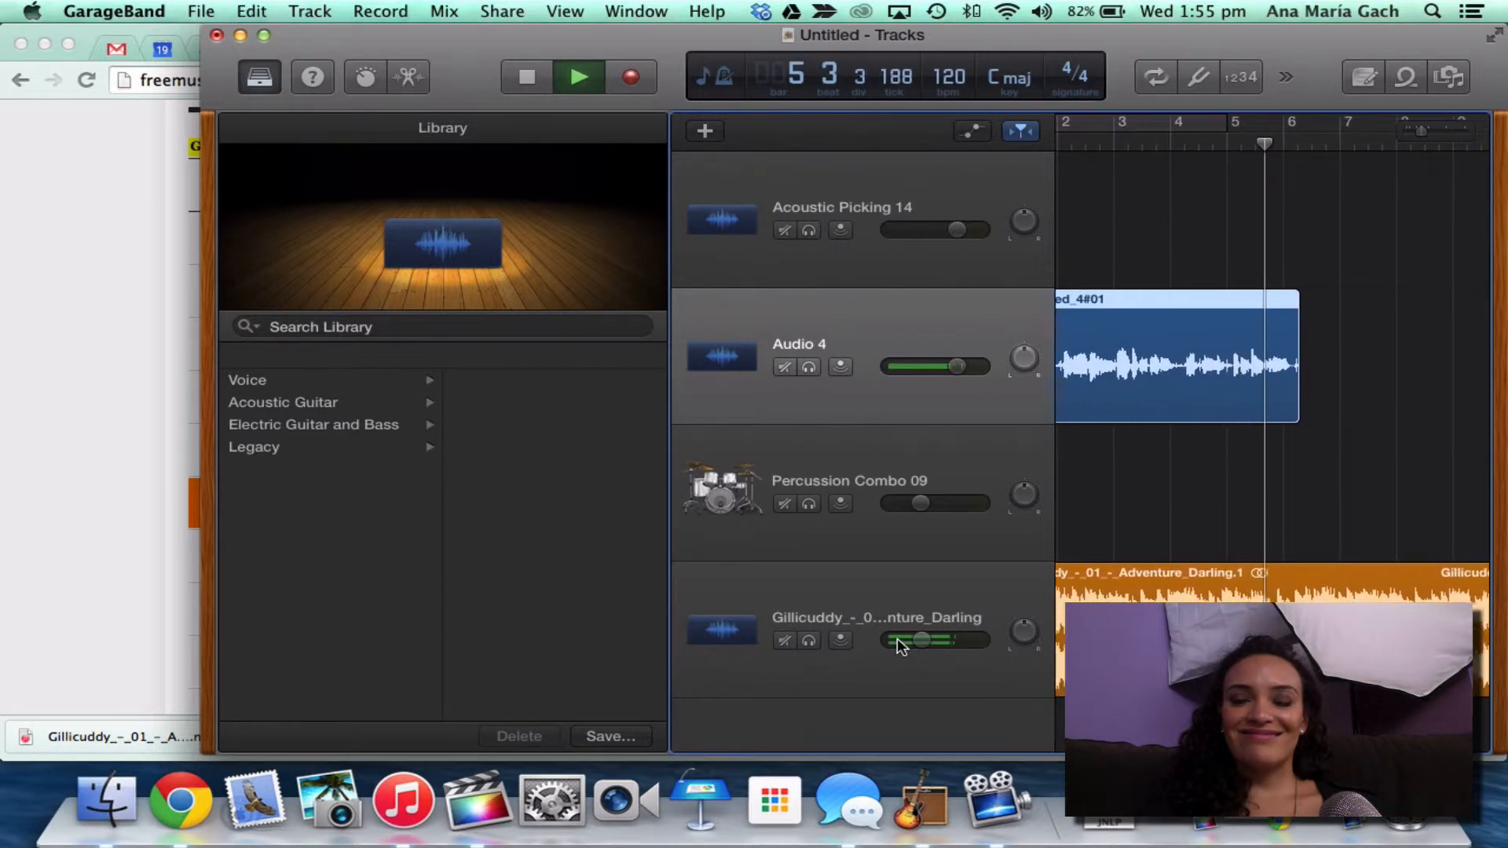
{"action": "key", "text": "space"}
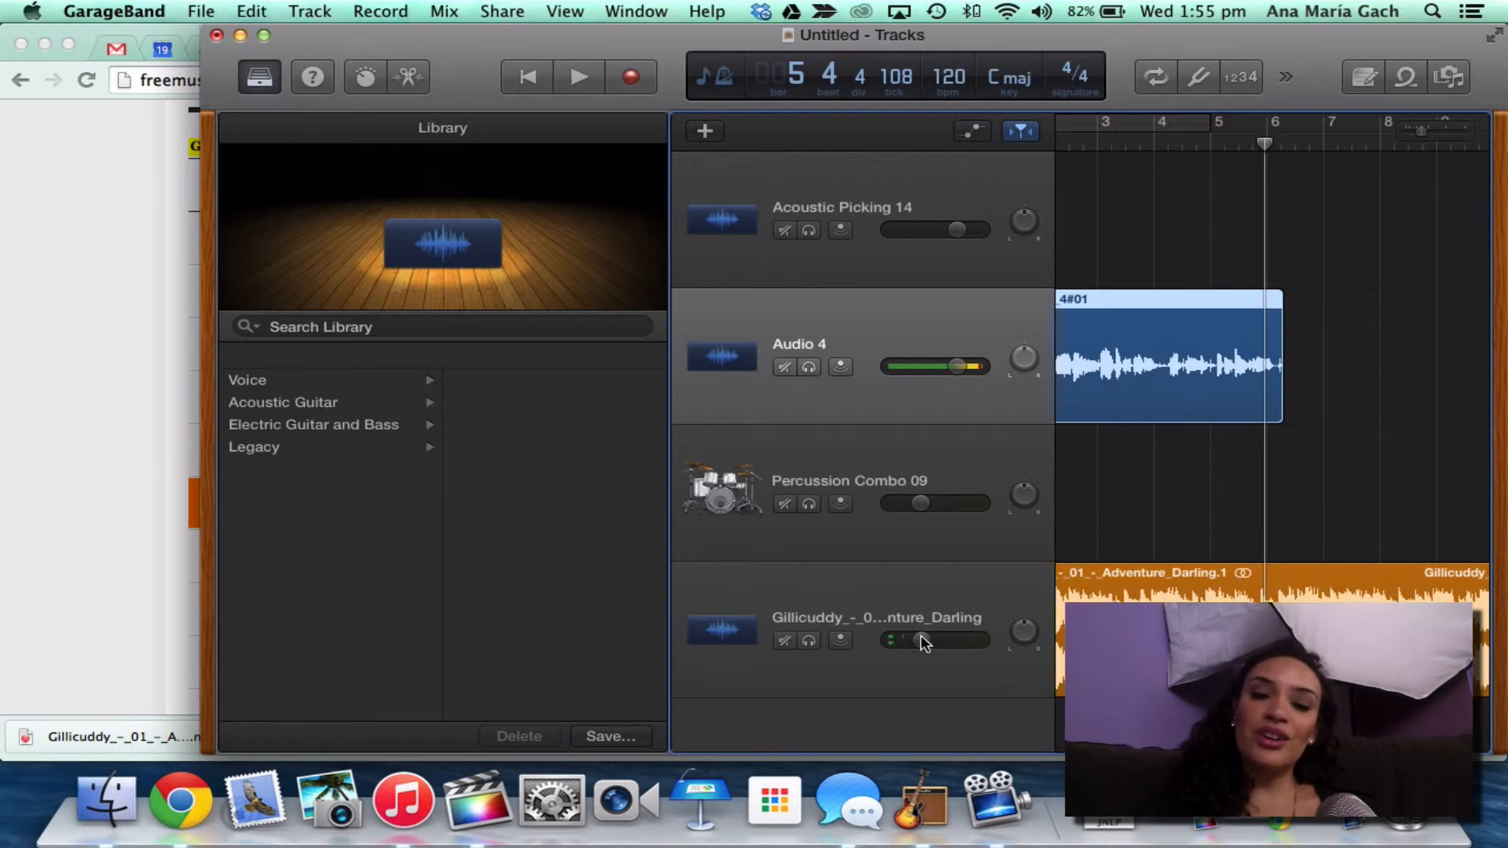
- Raise the Adventure Darling track's volume slightly
{"action": "left_click_drag", "start_coordinate": [922, 642], "coordinate": [957, 663]}
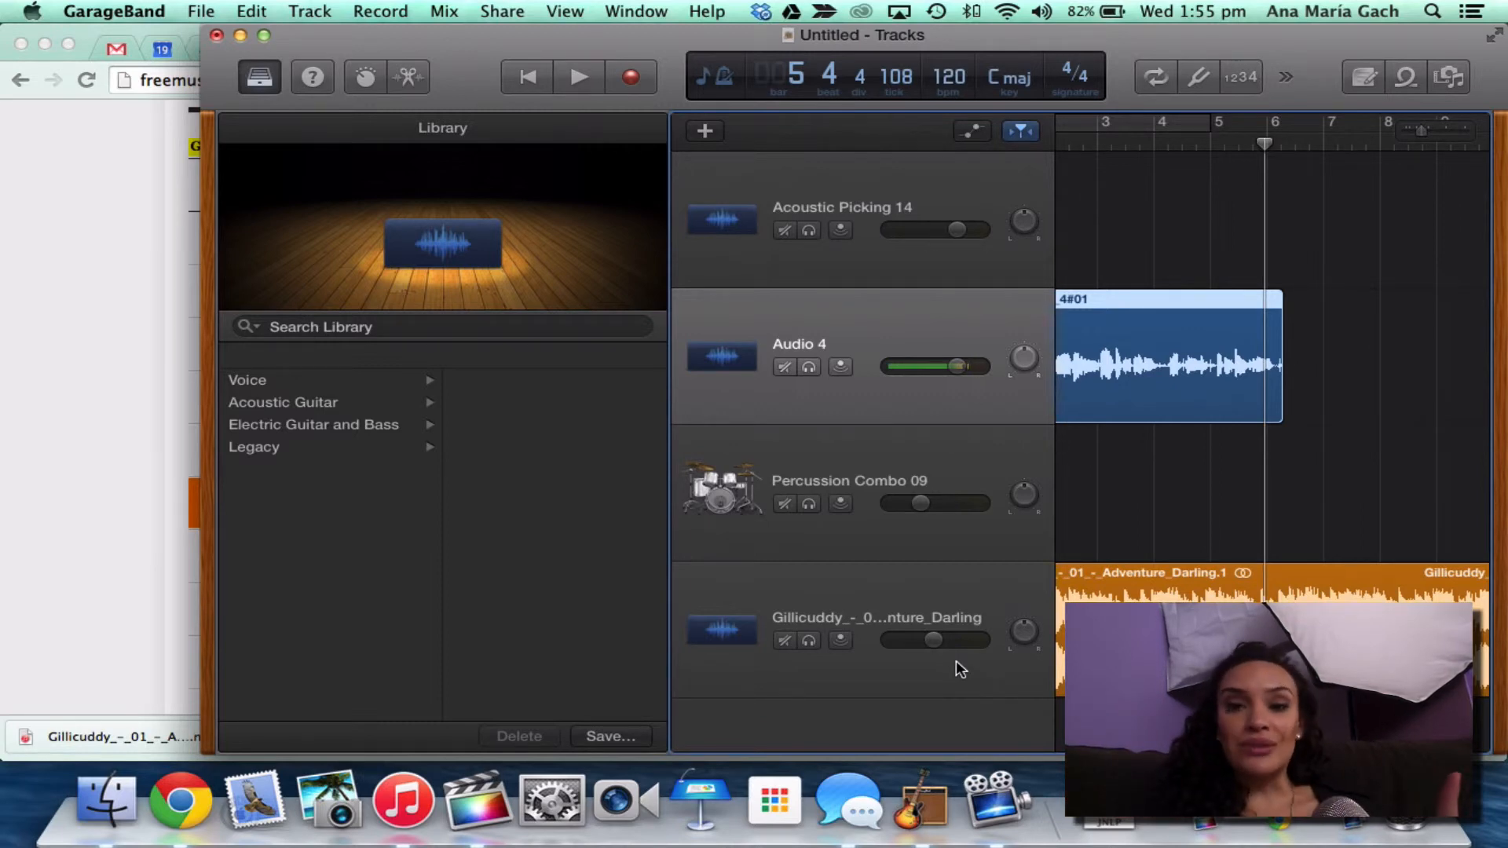
- Switch to Chrome and open Freesound's sound-effects page from the link in the Loops/Songs Websites document
{"action": "left_click", "coordinate": [10, 386]}
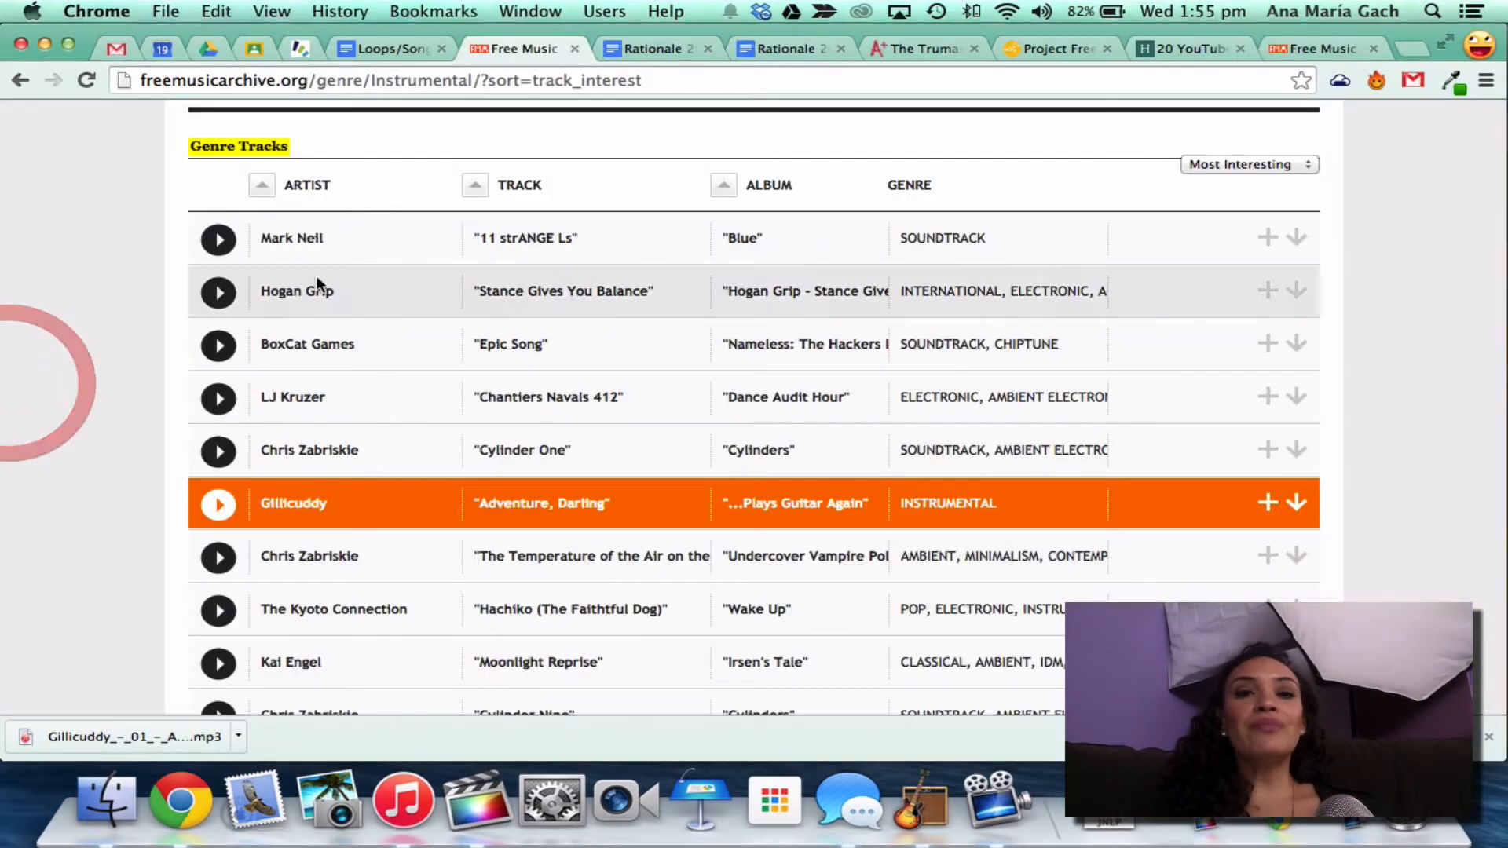
{"action": "left_click", "coordinate": [380, 37]}
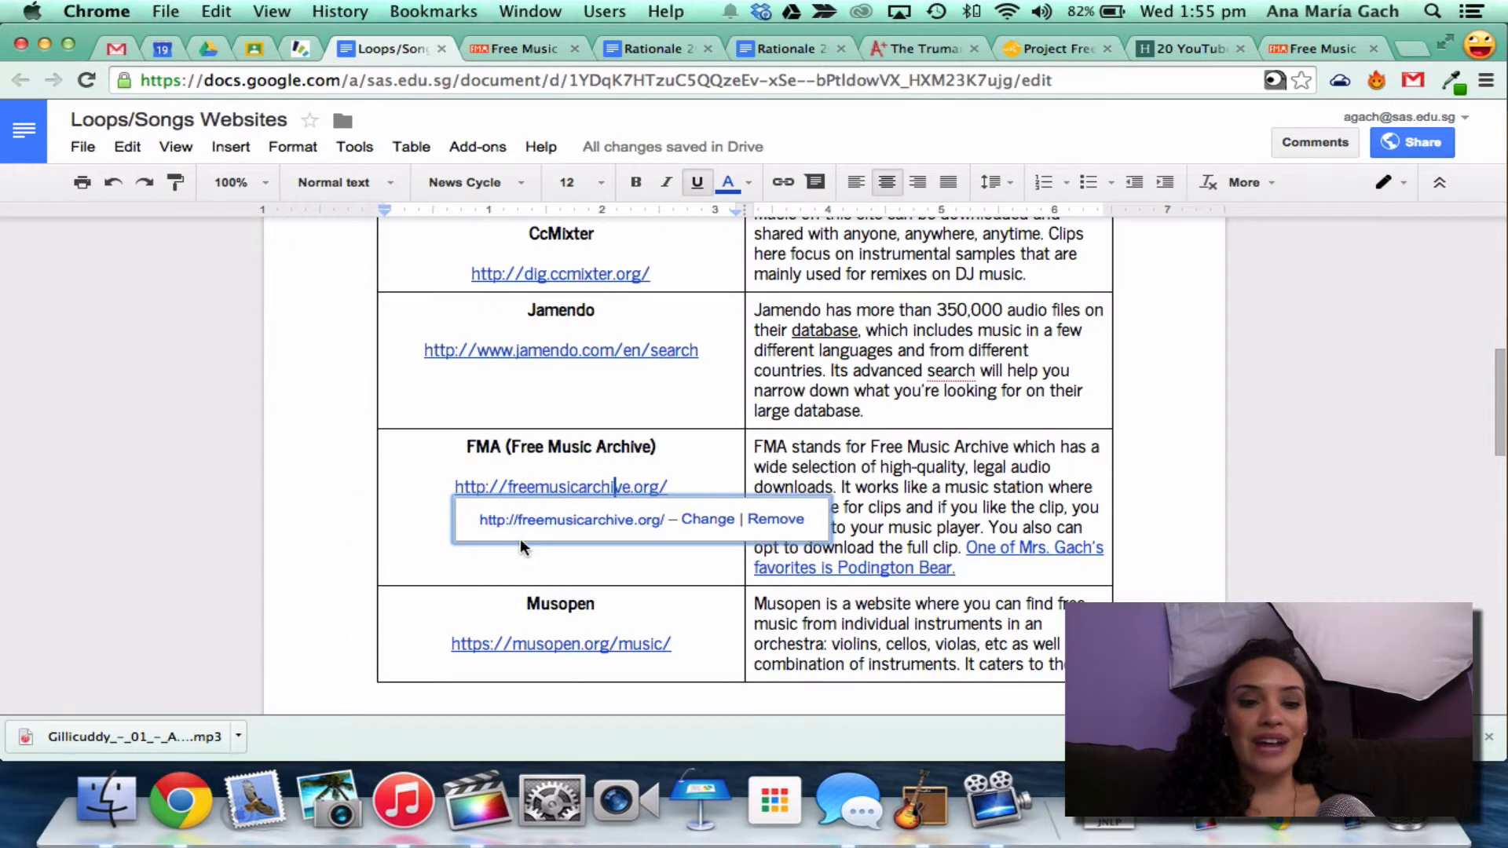
{"action": "scroll", "coordinate": [297, 543], "scroll_direction": "down", "scroll_amount": 4}
{"action": "scroll", "coordinate": [298, 542], "scroll_direction": "down", "scroll_amount": 10}
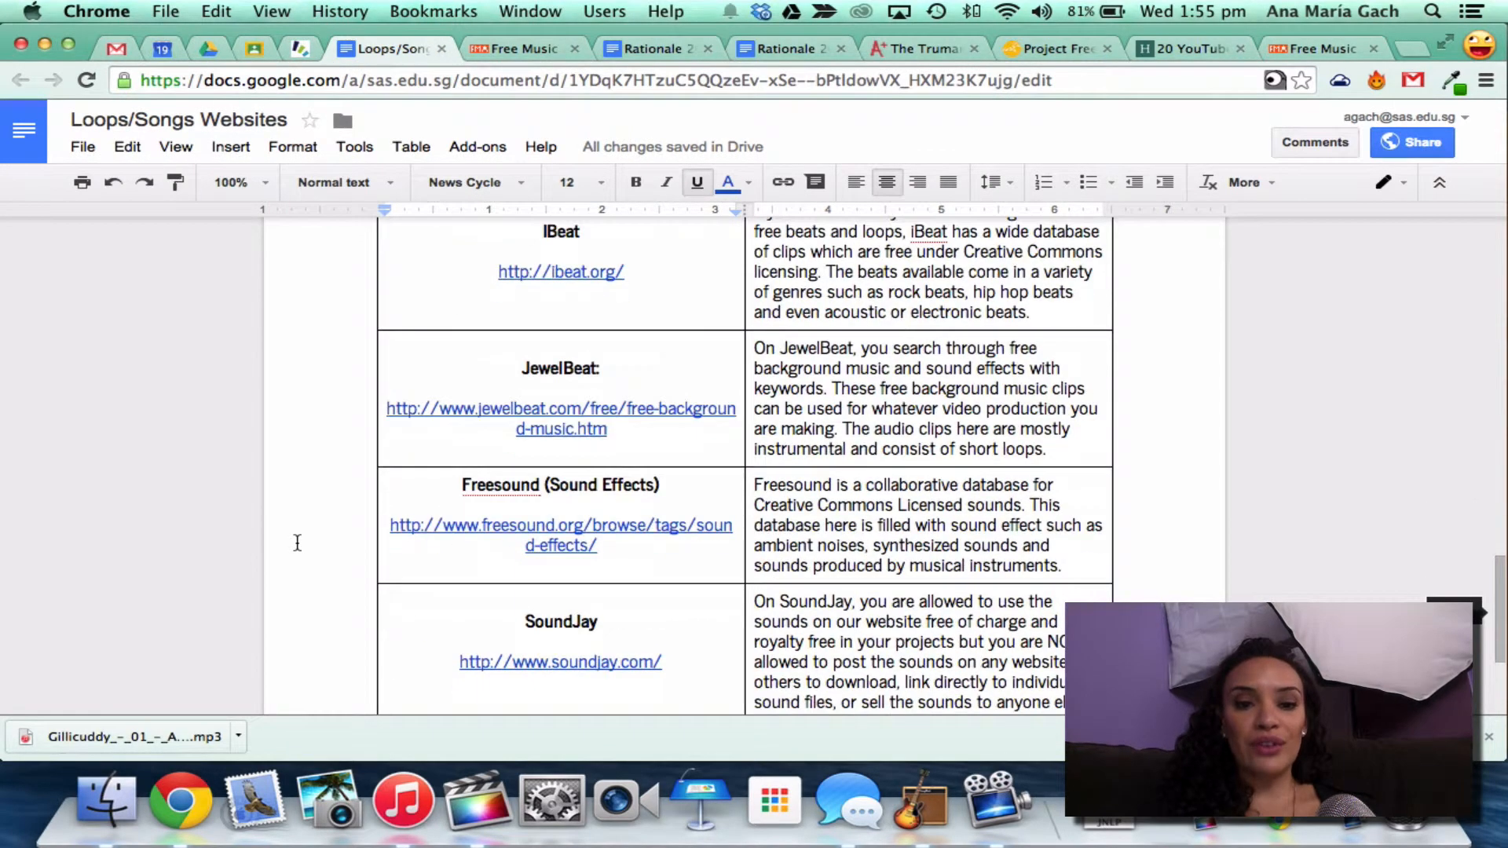
{"action": "left_click", "coordinate": [548, 339]}
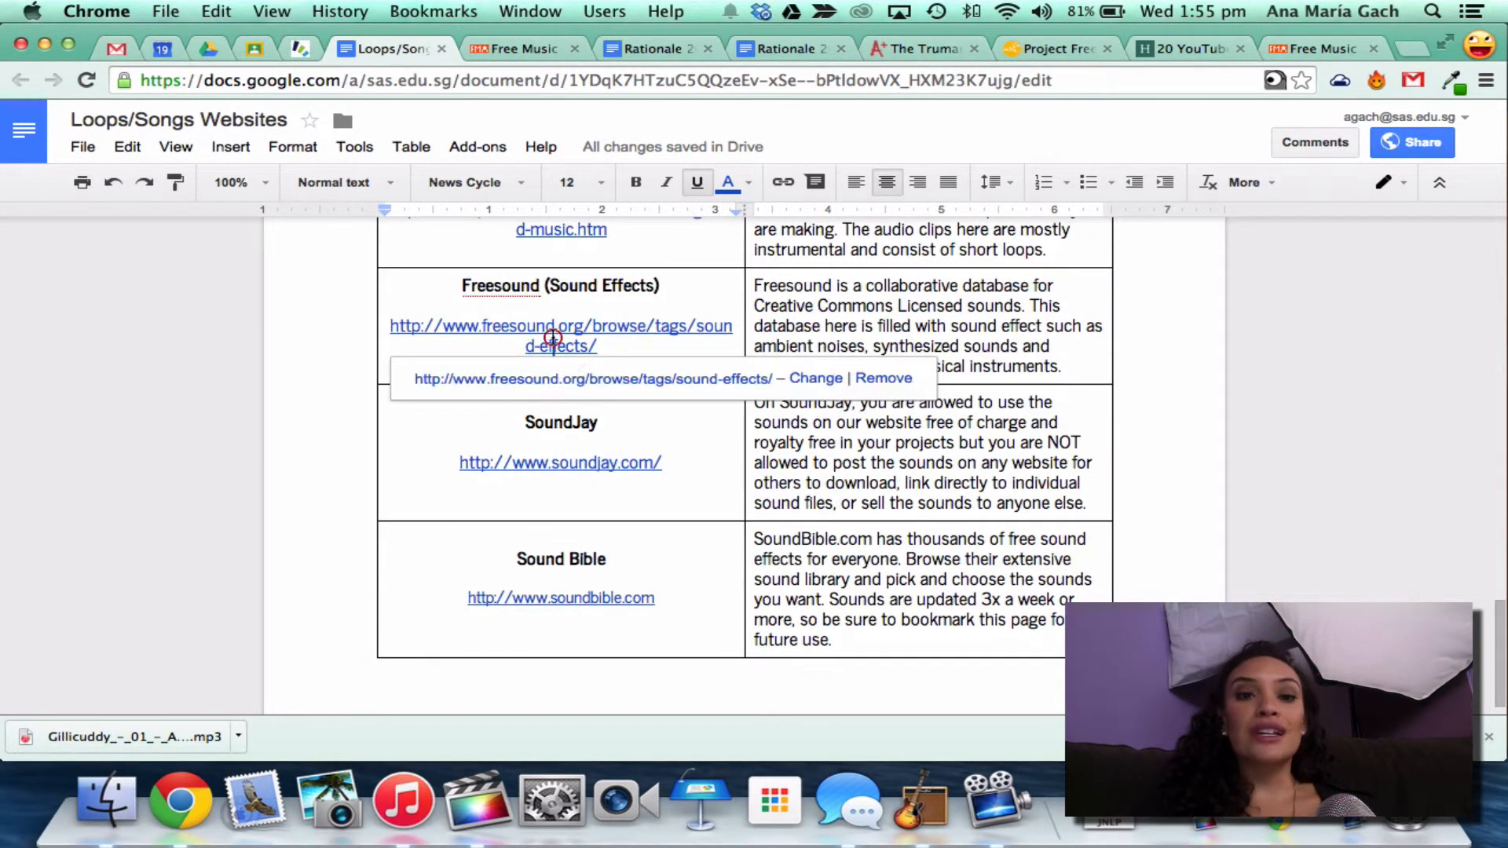
{"action": "left_click", "coordinate": [568, 377]}
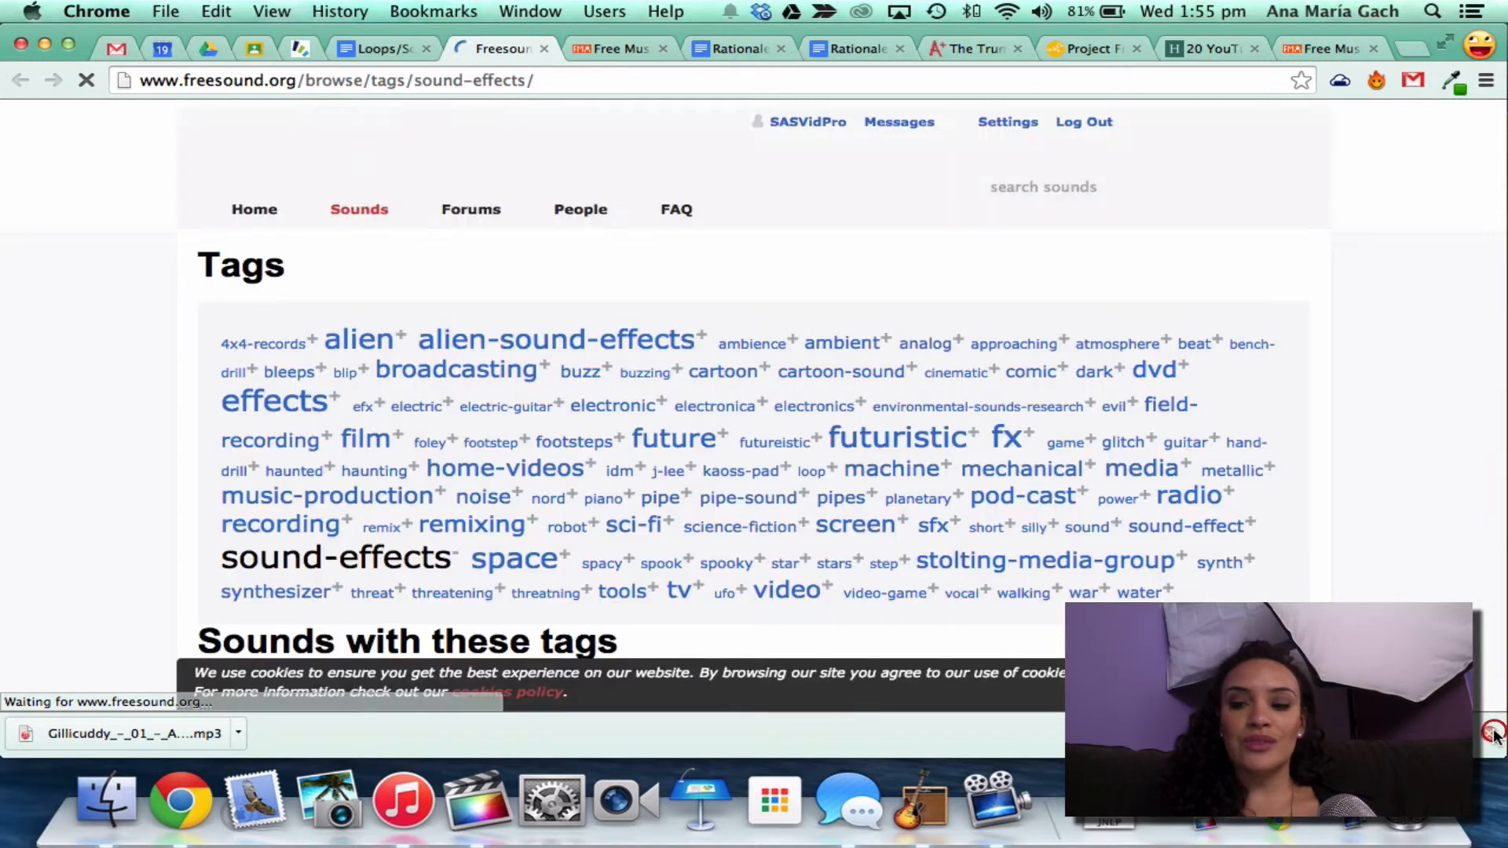
{"action": "left_click", "coordinate": [1488, 733]}
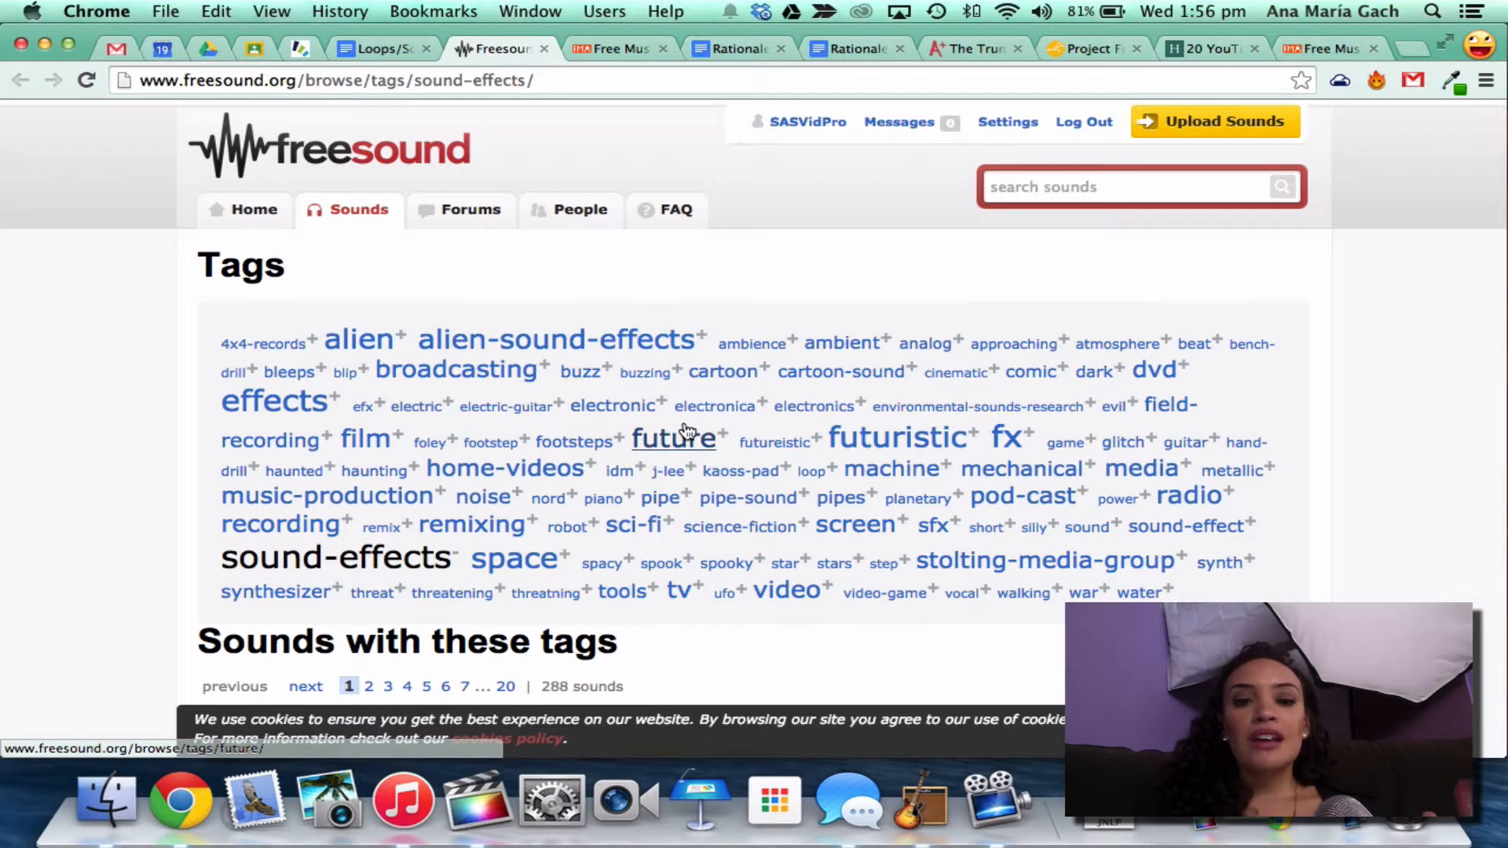
- Open the sounds tagged alien and preview part of suonho_ScaryScape_01.wav
{"action": "left_click", "coordinate": [355, 340]}
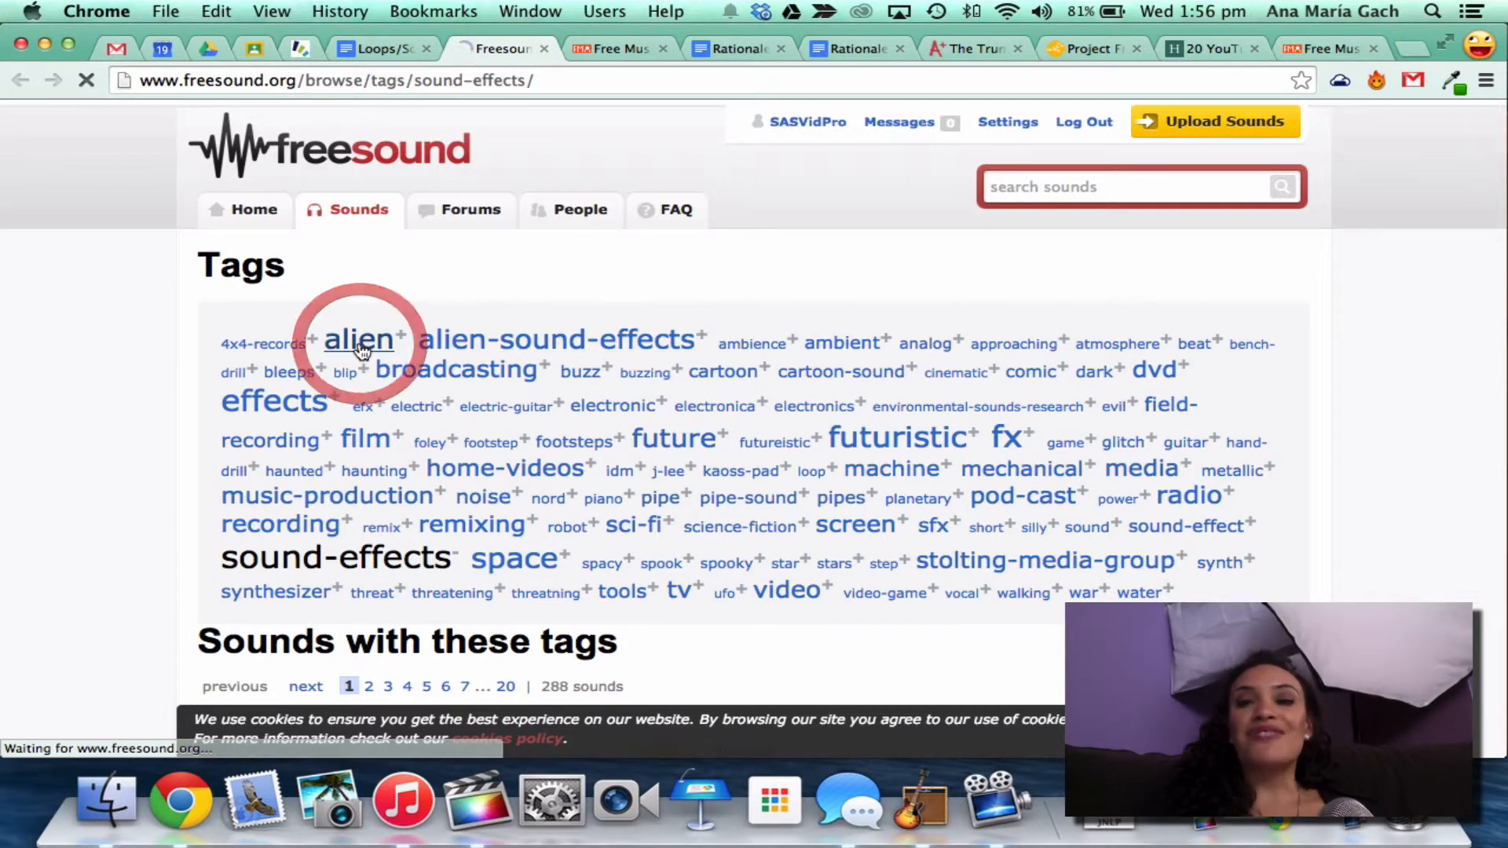
{"action": "scroll", "coordinate": [361, 351], "scroll_direction": "down", "scroll_amount": 5}
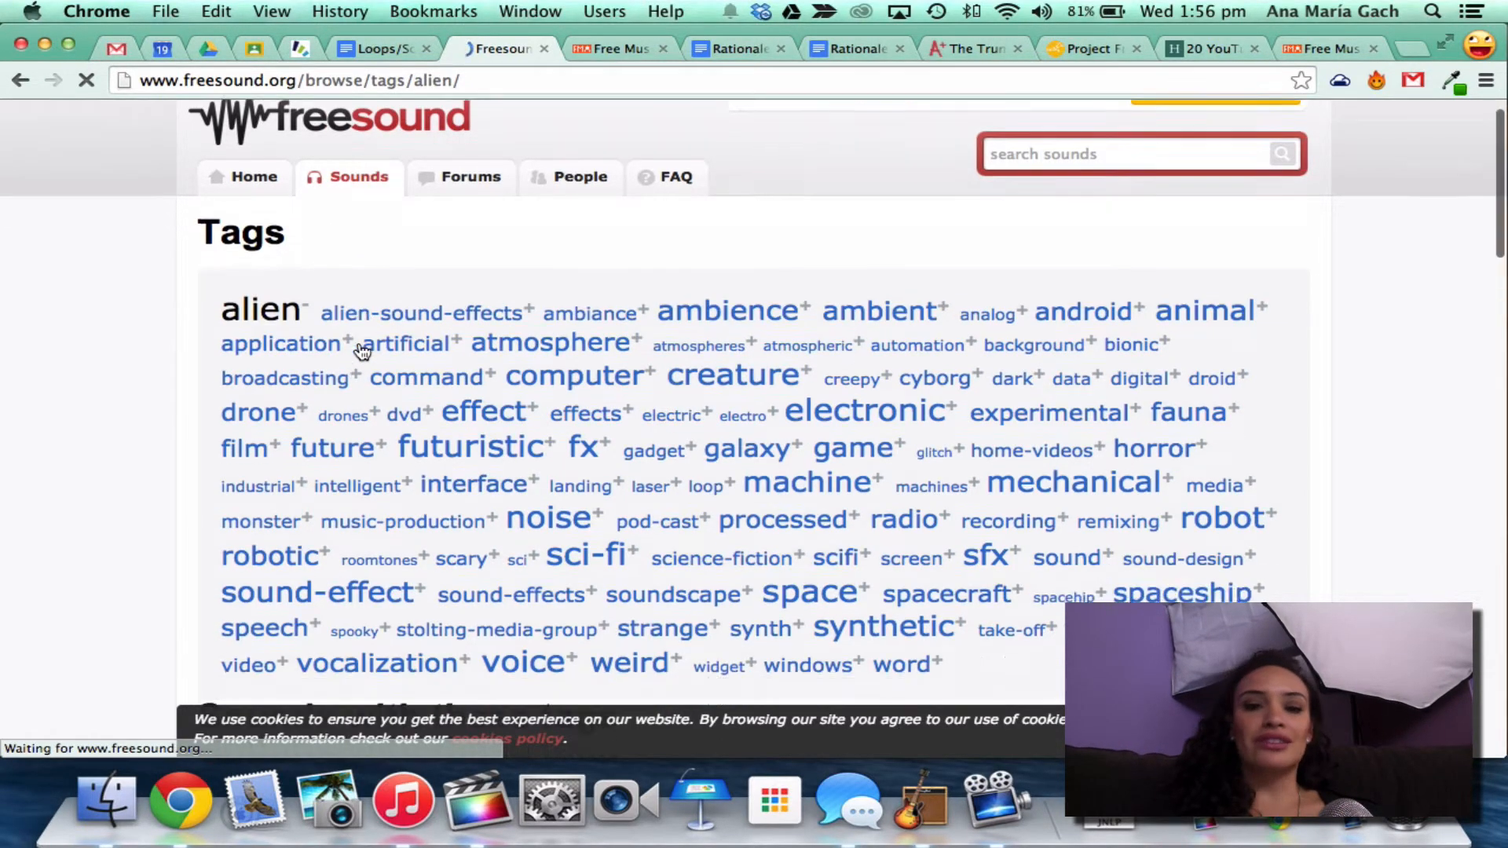
{"action": "scroll", "coordinate": [267, 477], "scroll_direction": "down", "scroll_amount": 2}
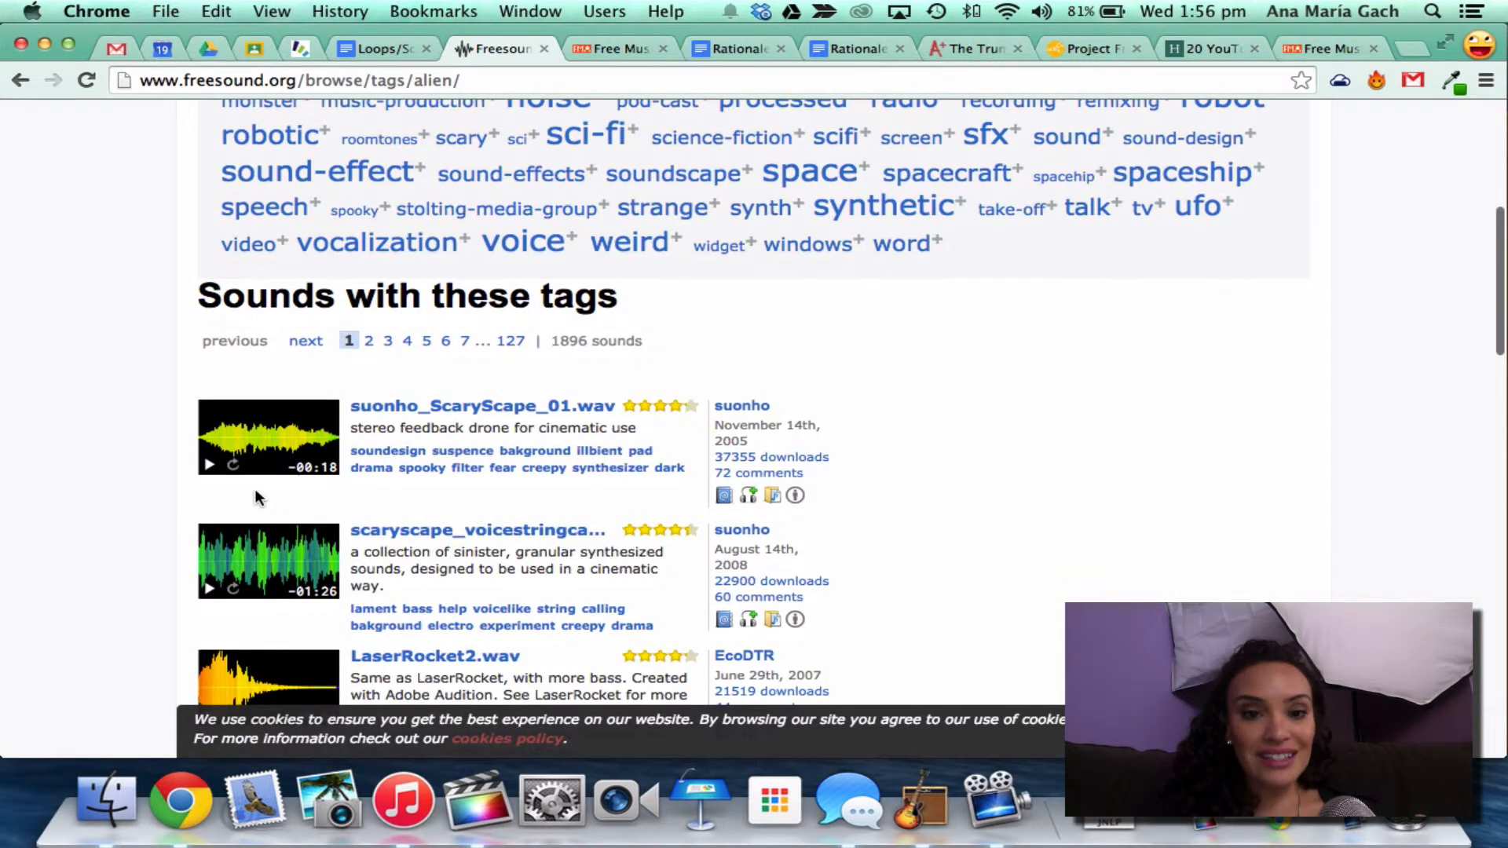
{"action": "left_click", "coordinate": [214, 466]}
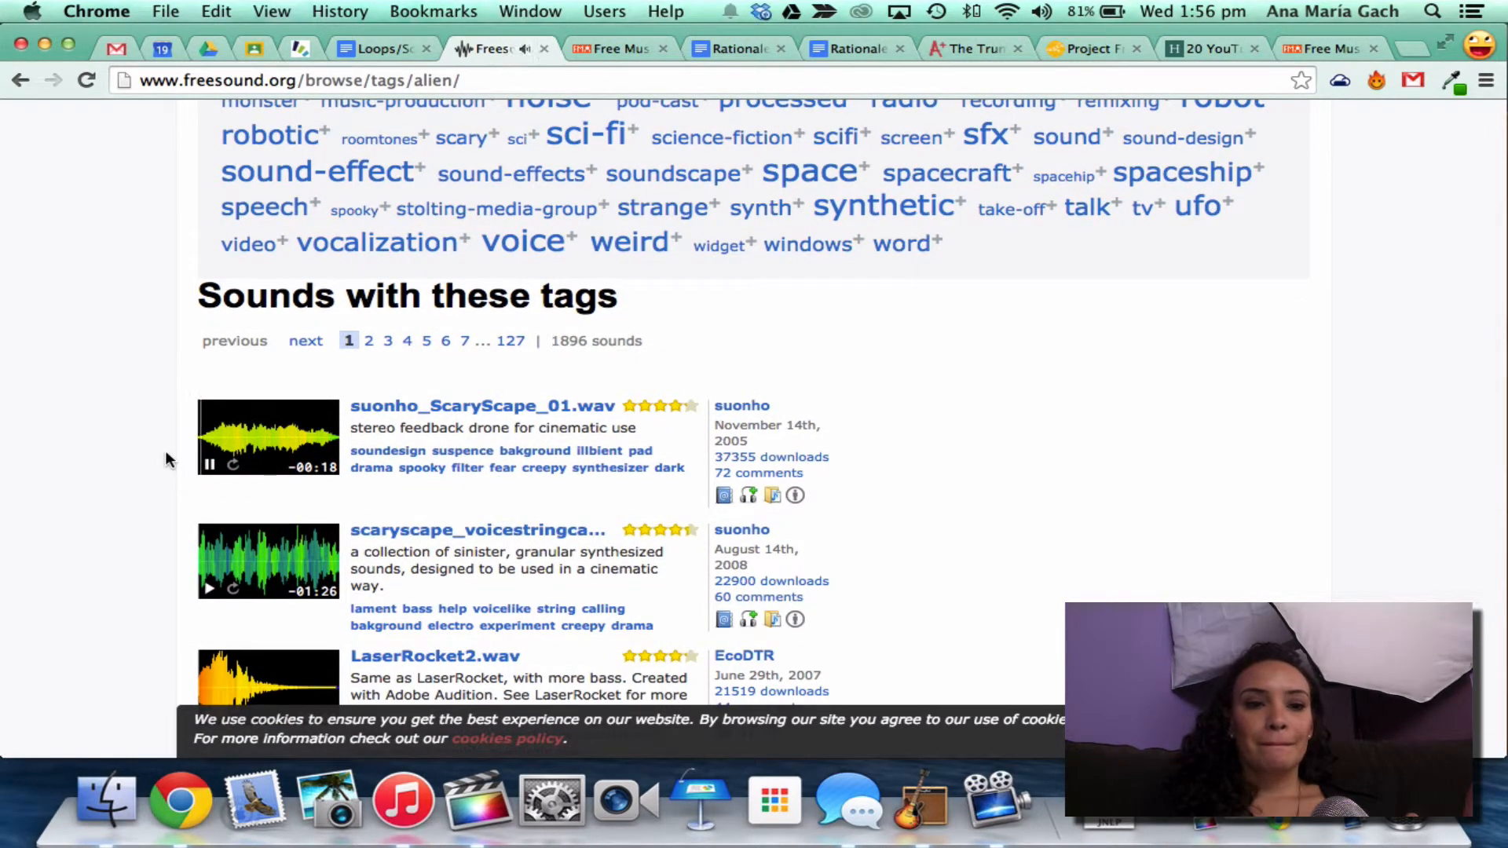
{"action": "left_click", "coordinate": [210, 463]}
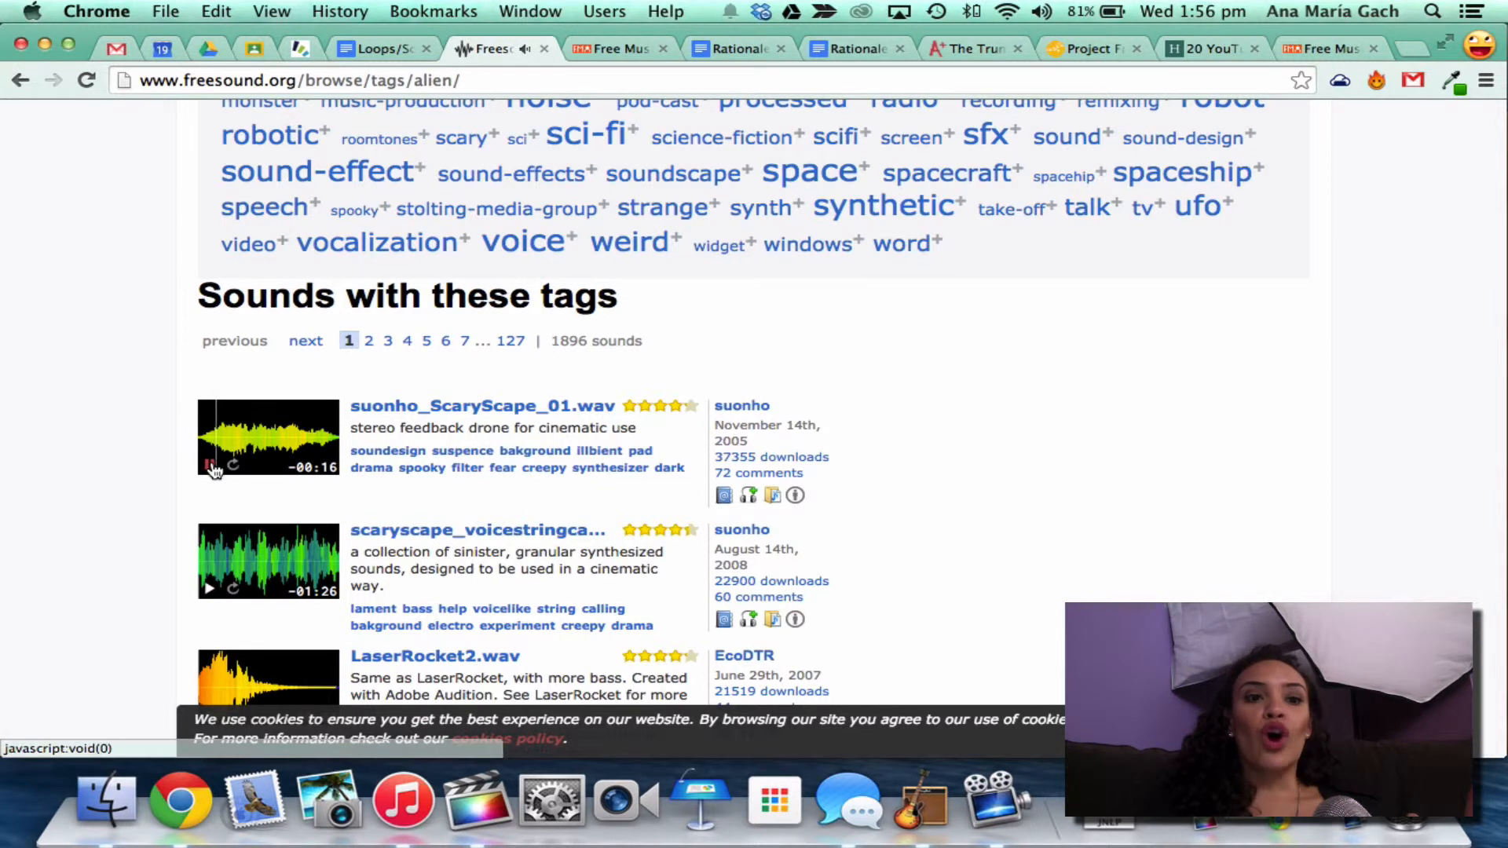
{"action": "left_click", "coordinate": [212, 467]}
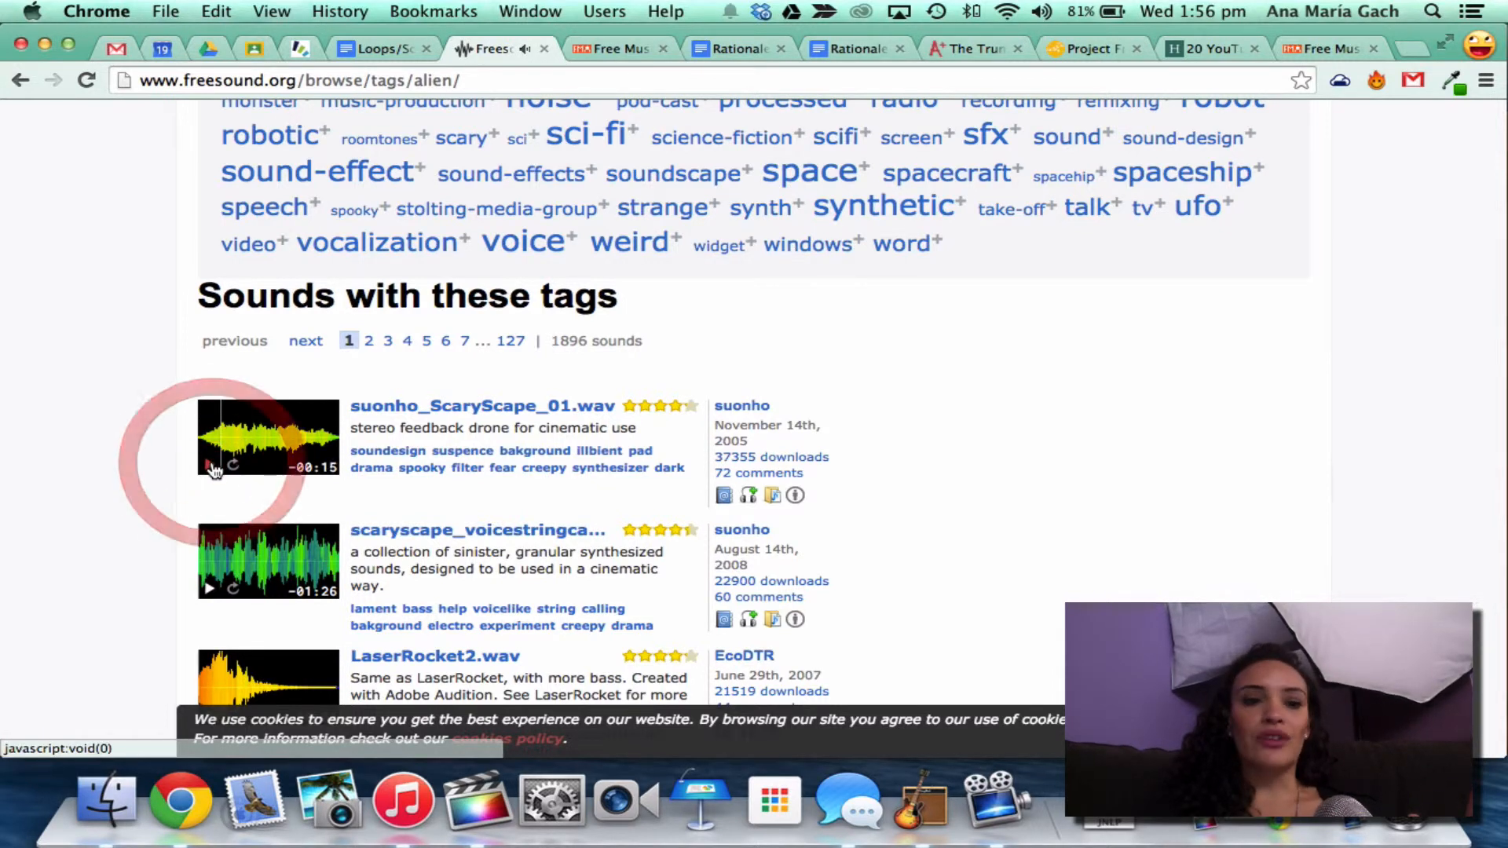
- Open the suonho_ScaryScape_01.wav sound page, review its details and download the file
{"action": "left_click", "coordinate": [390, 412]}
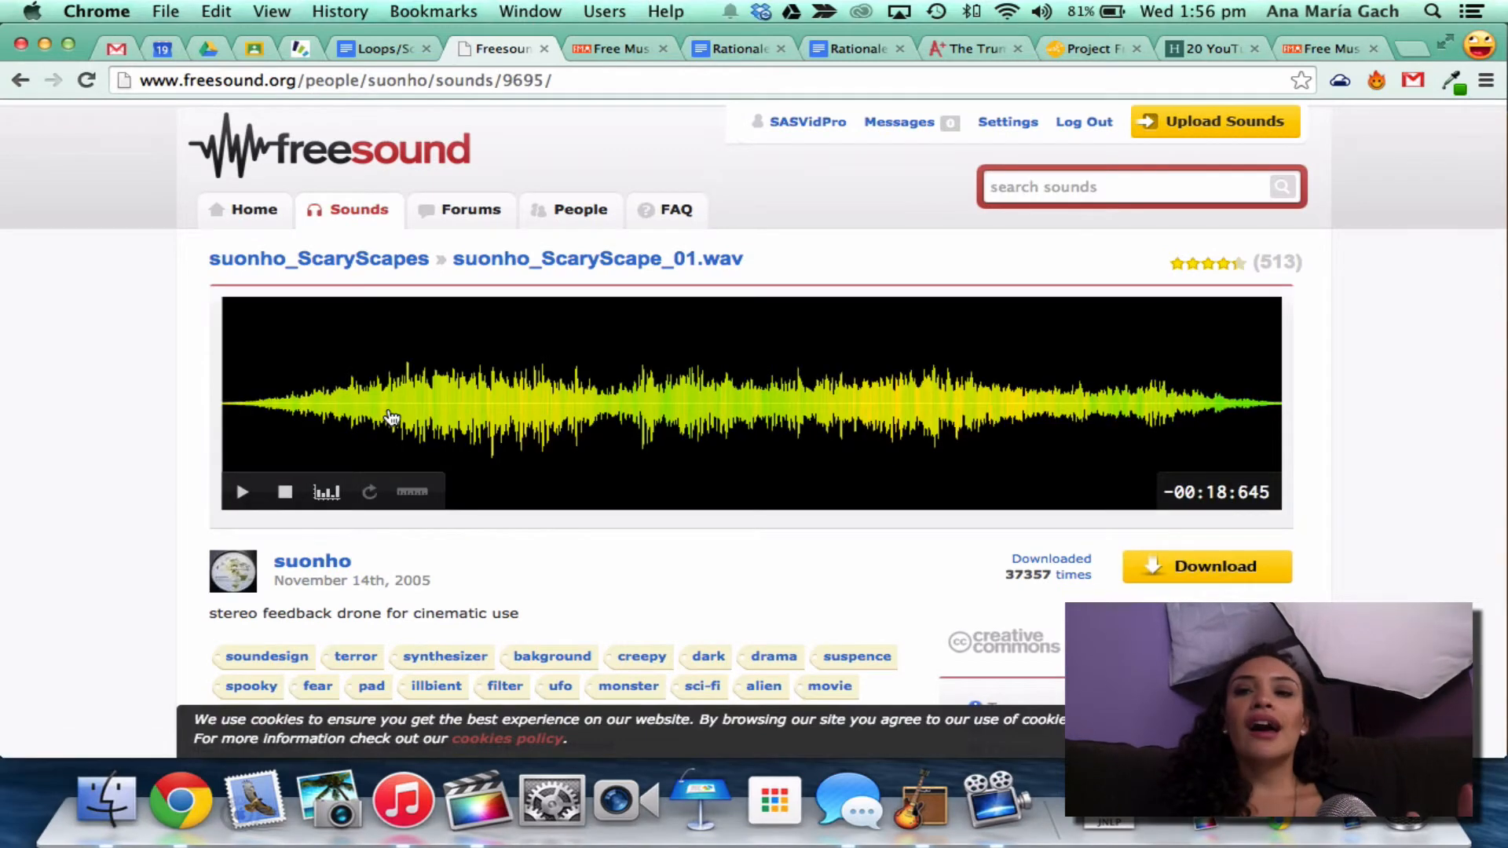
{"action": "scroll", "coordinate": [391, 417], "scroll_direction": "down", "scroll_amount": 5}
{"action": "scroll", "coordinate": [390, 417], "scroll_direction": "up", "scroll_amount": 5}
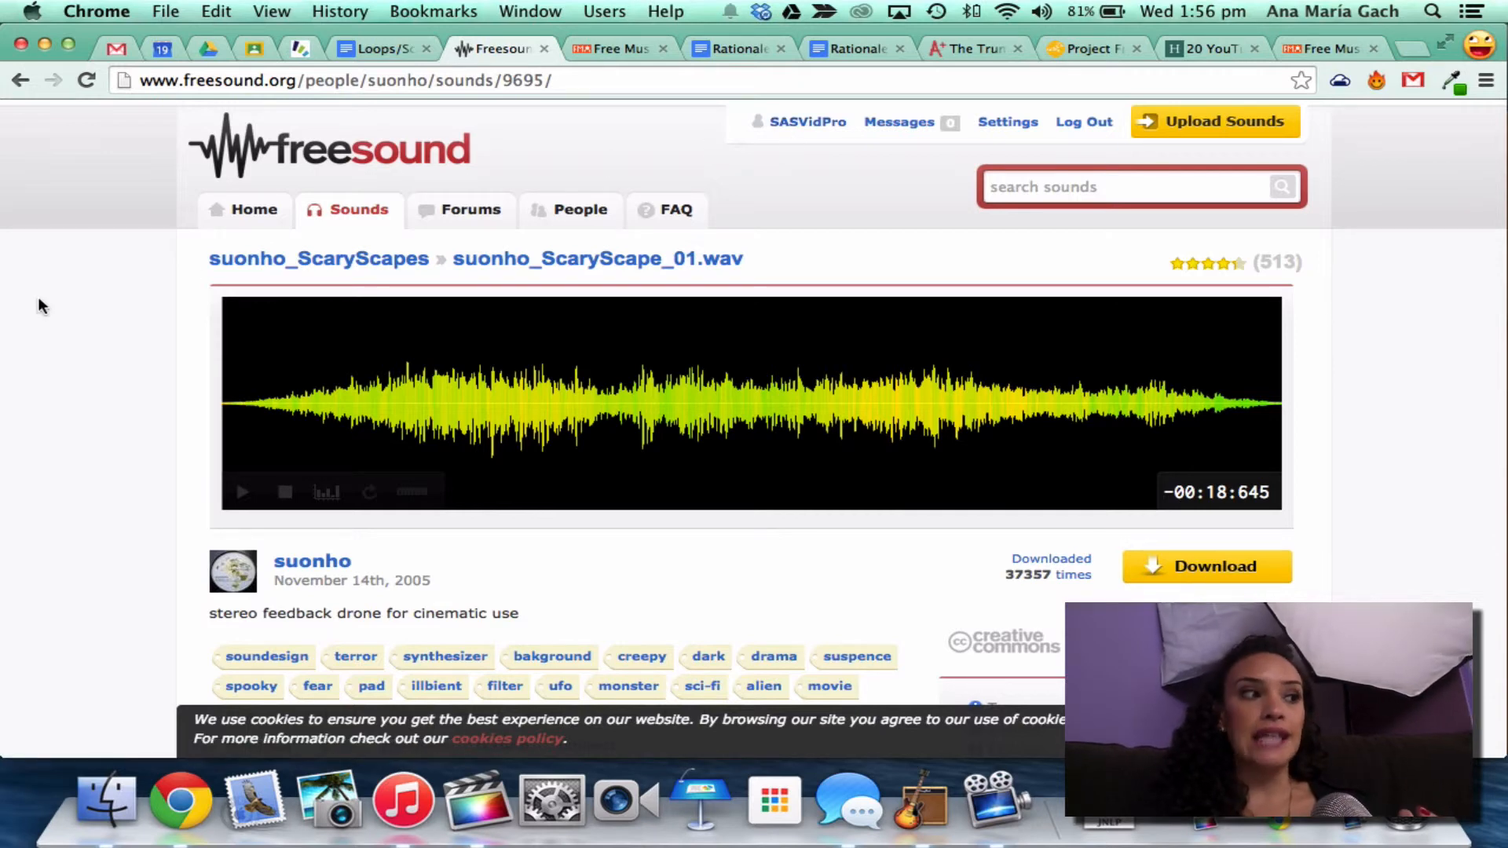
{"action": "scroll", "coordinate": [40, 304], "scroll_direction": "down", "scroll_amount": 5}
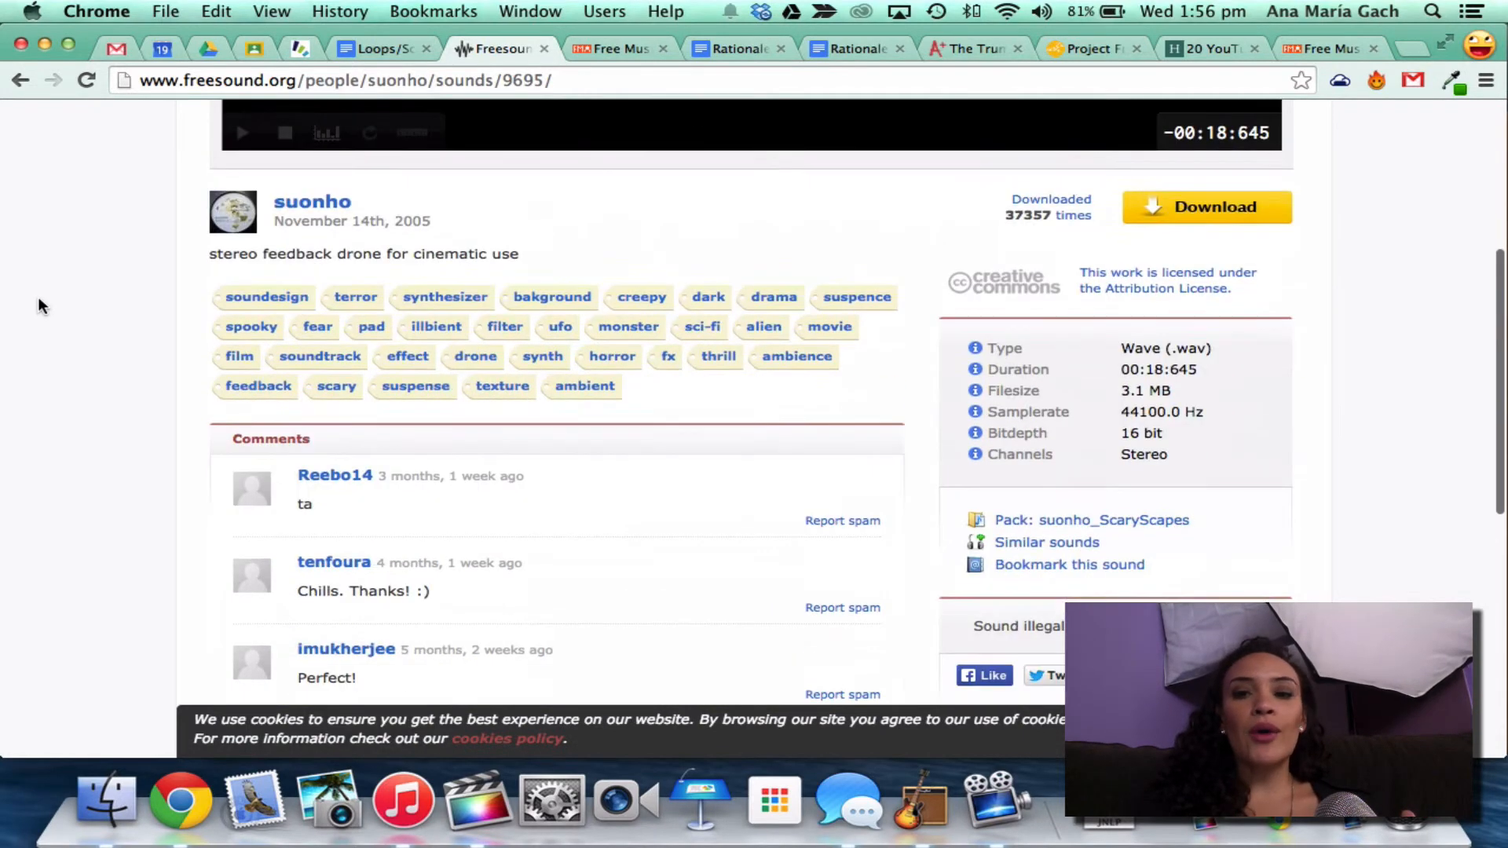
{"action": "left_click", "coordinate": [1200, 351]}
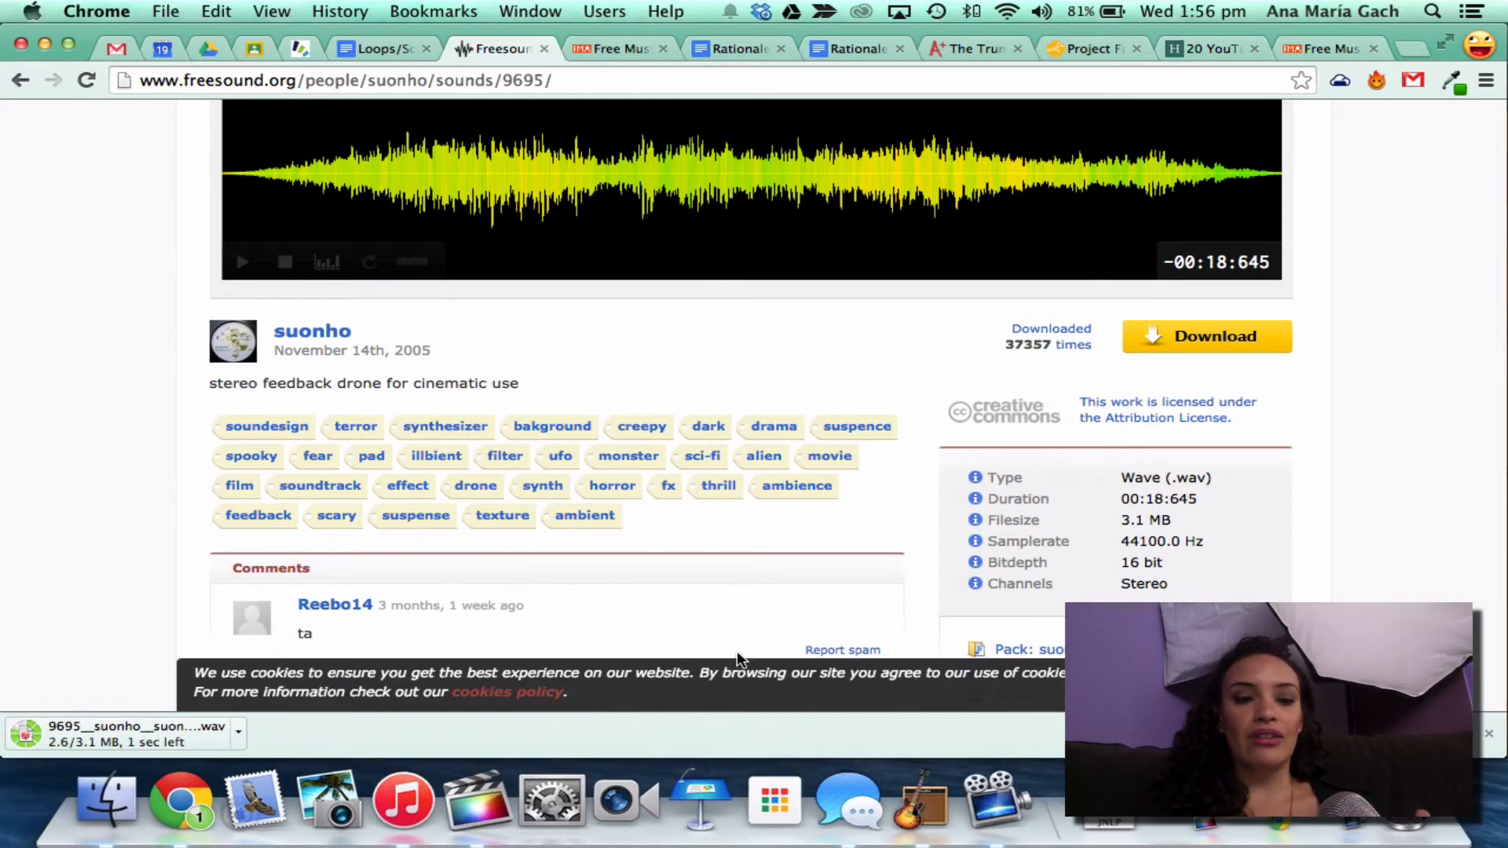
- Switch to GarageBand and add the downloaded suonho scaryscape file as a new track below Adventure Darling
{"action": "left_click", "coordinate": [991, 784]}
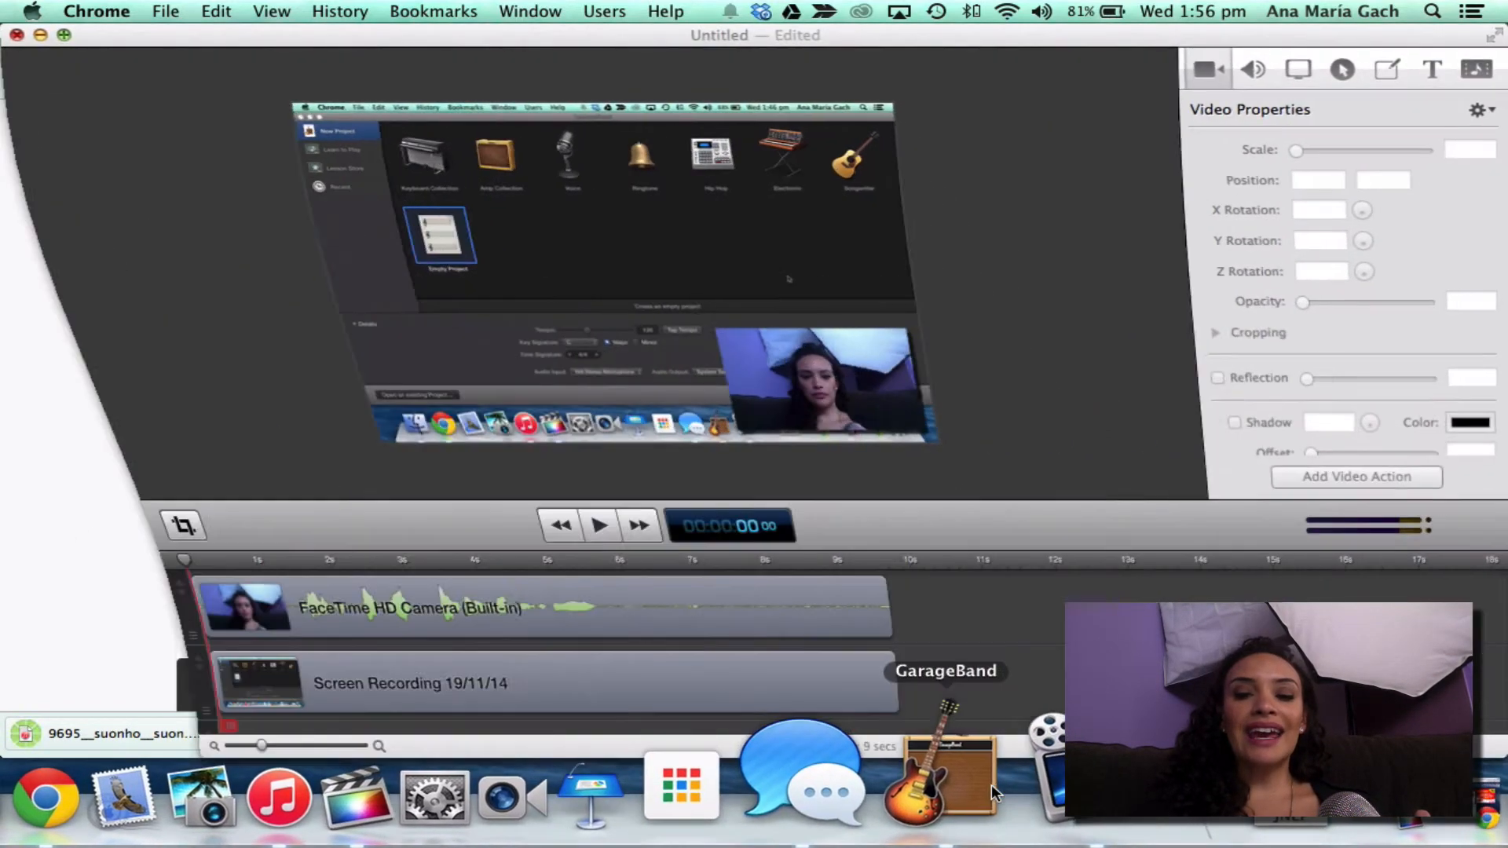
{"action": "left_click", "coordinate": [40, 35]}
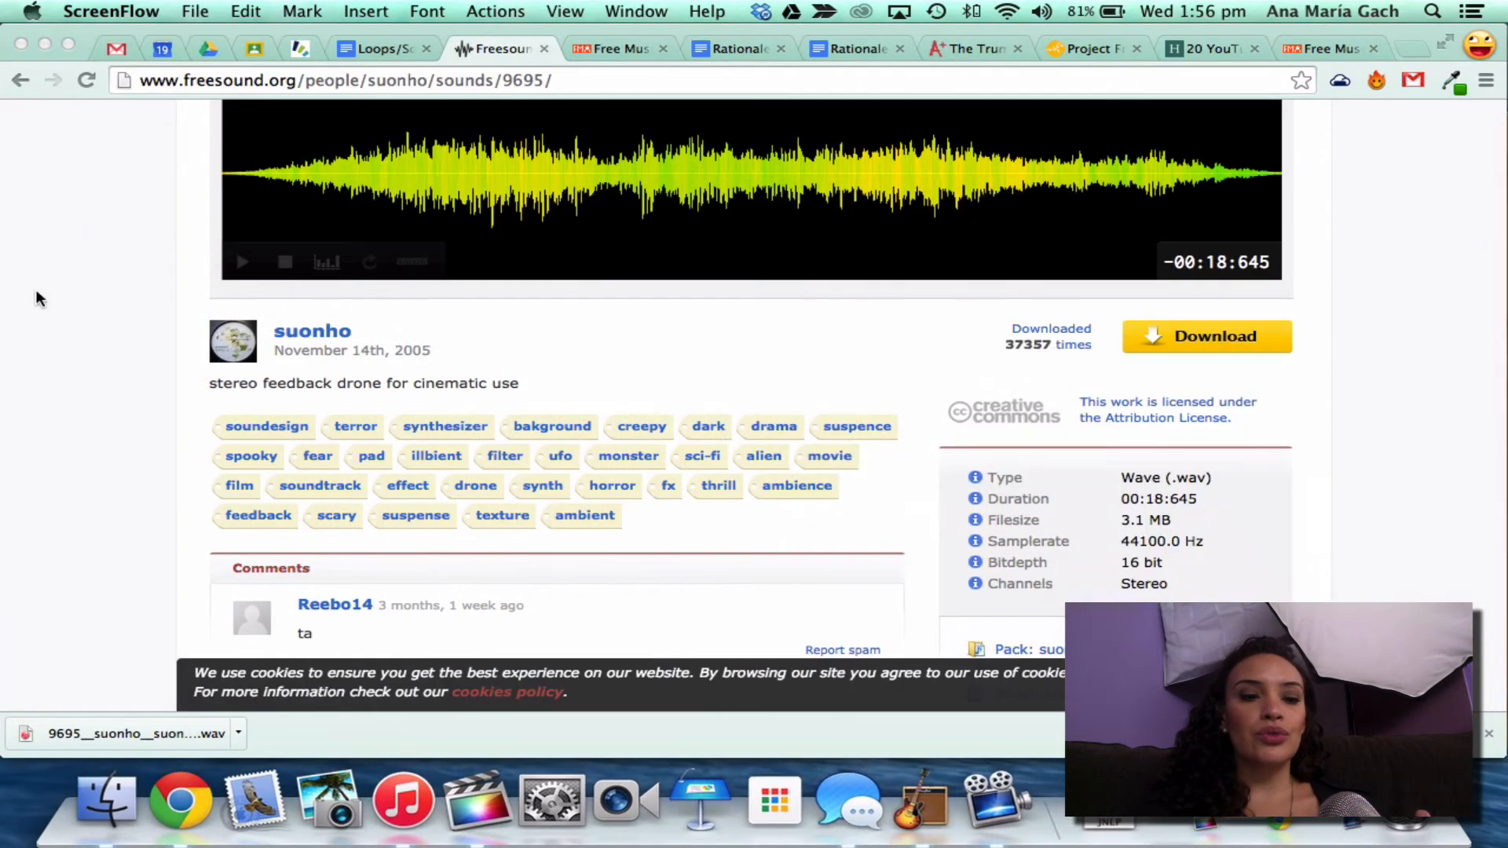
{"action": "left_click", "coordinate": [921, 800]}
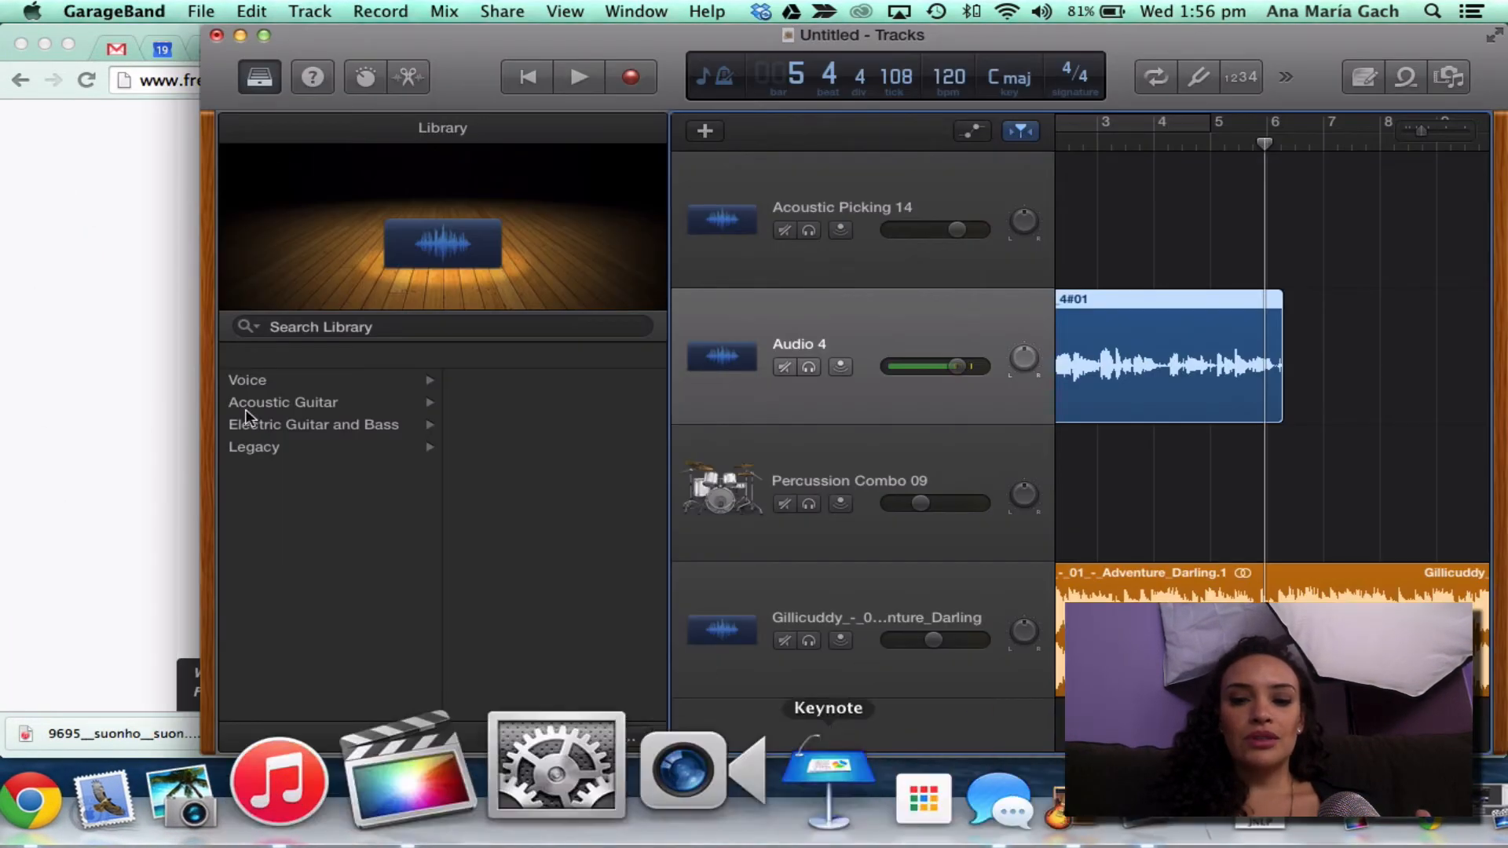
{"action": "left_click_drag", "start_coordinate": [86, 745], "coordinate": [1077, 715]}
{"action": "left_click_drag", "start_coordinate": [1158, 638], "coordinate": [1123, 637]}
- Mute the Gillicuddy Adventure Darling track
{"action": "left_click", "coordinate": [1140, 541]}
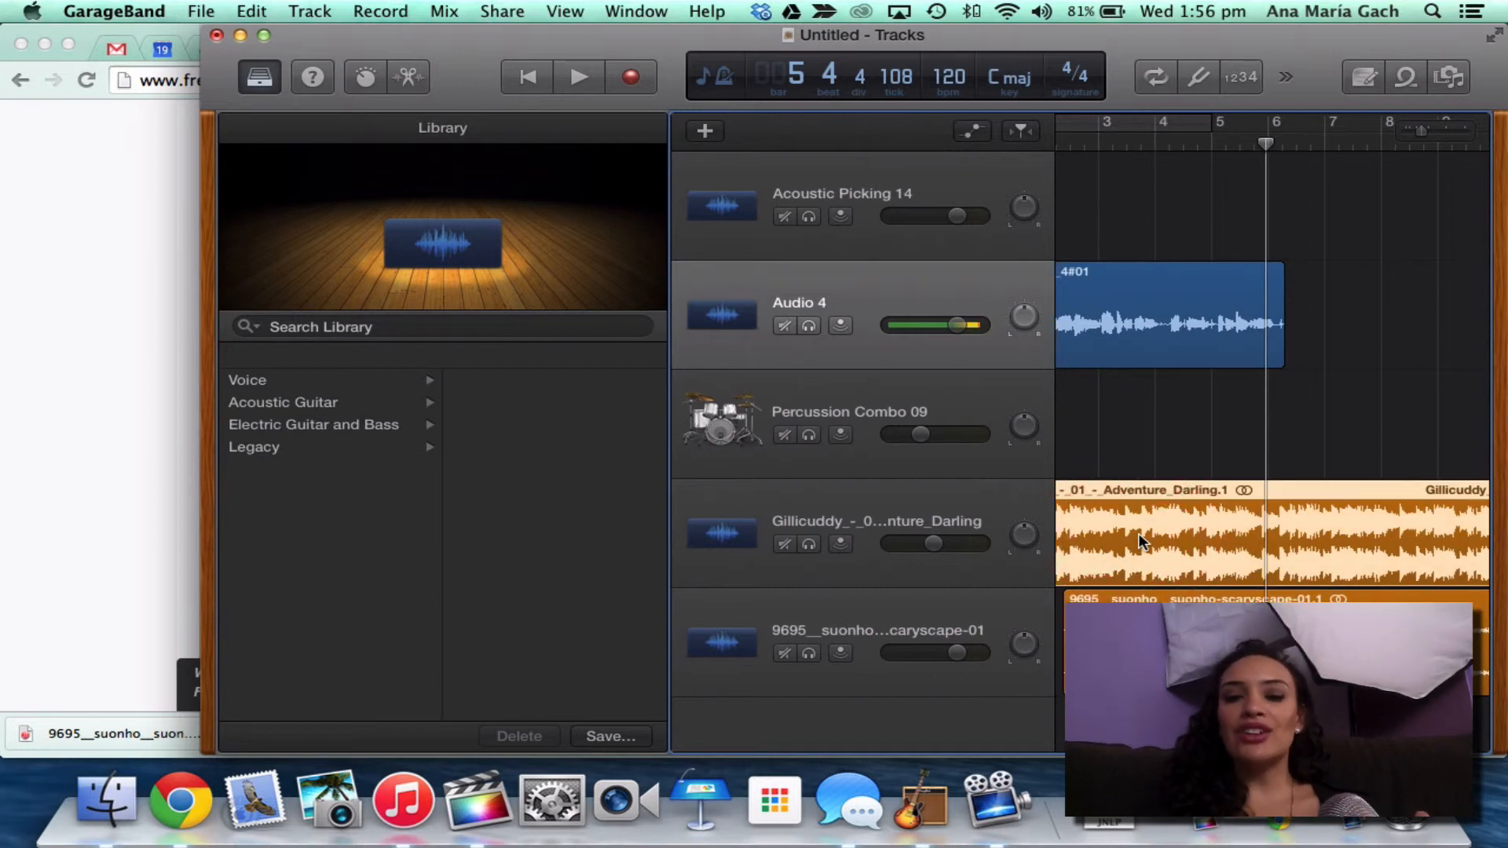
{"action": "left_click", "coordinate": [782, 543]}
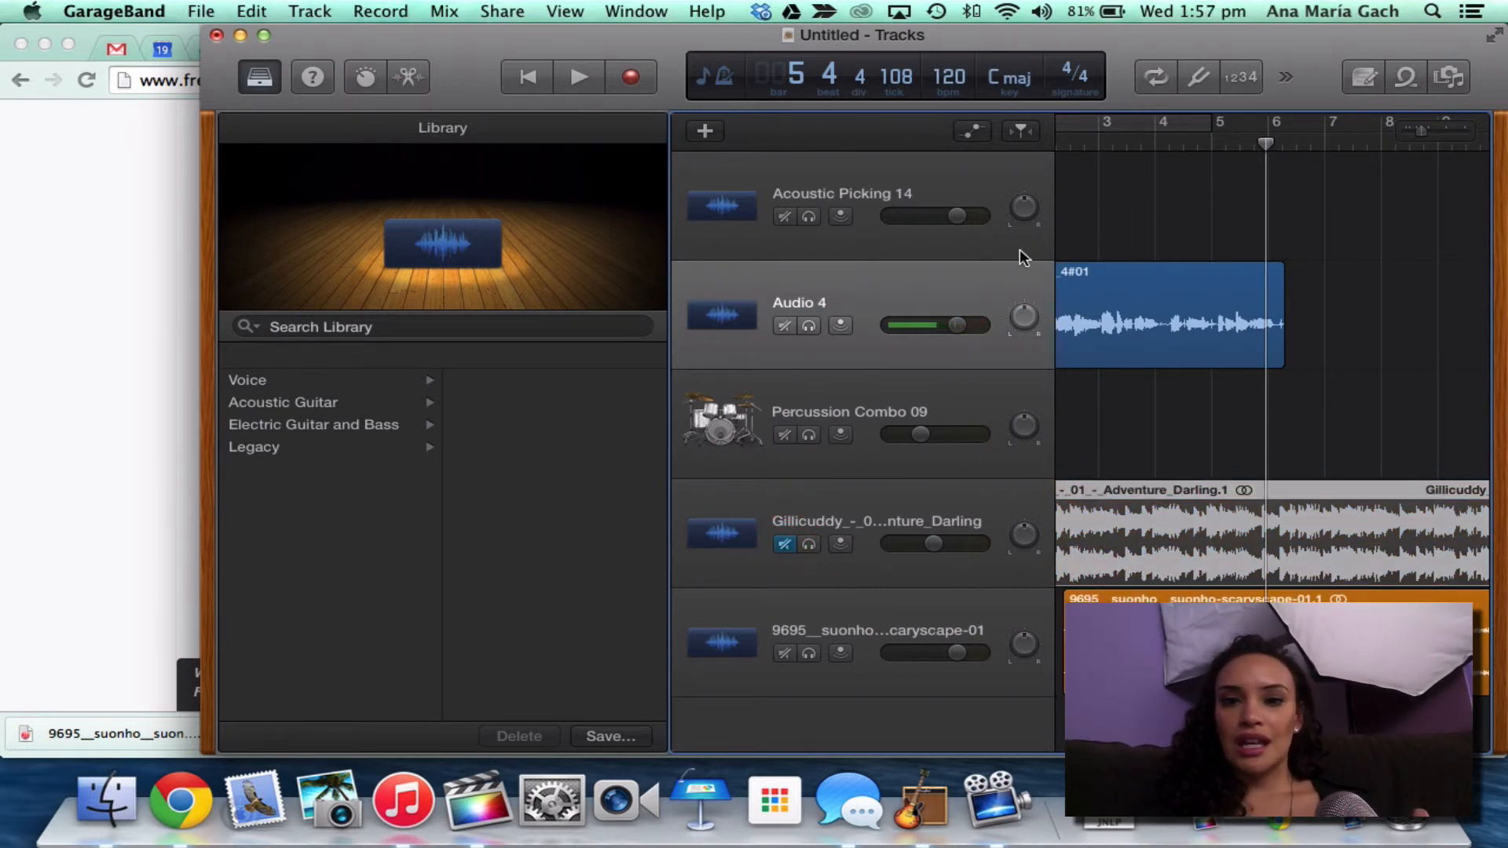
- Move the suonho scaryscape region to start at bar 1 and play it with the voice recording from near the beginning to about bar 4
{"action": "left_click_drag", "start_coordinate": [199, 183], "coordinate": [6, 180]}
{"action": "scroll", "coordinate": [1097, 421], "scroll_direction": "left", "scroll_amount": 3}
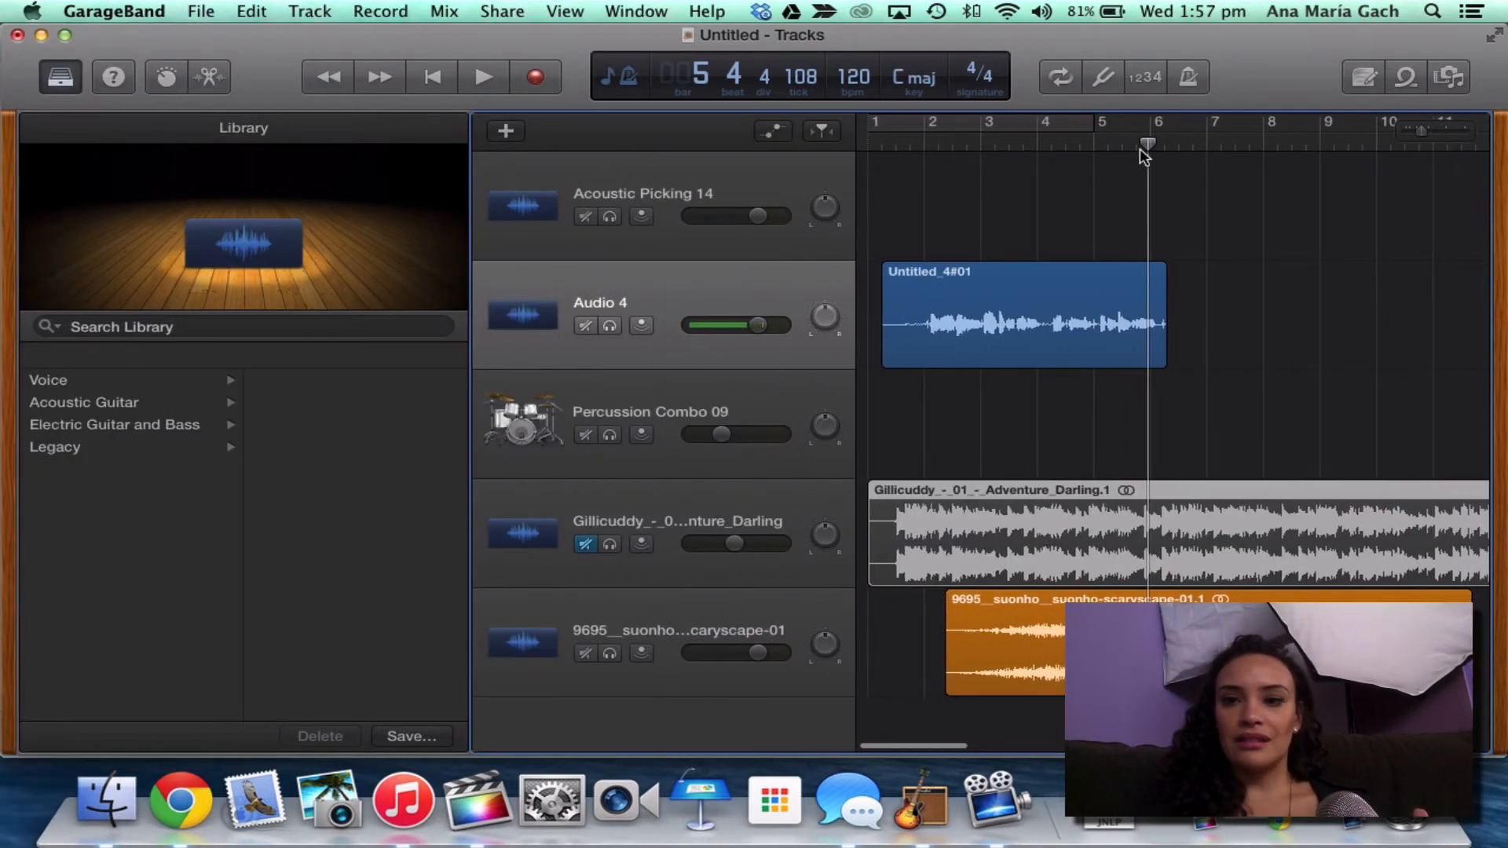
{"action": "left_click_drag", "start_coordinate": [1149, 144], "coordinate": [909, 144]}
{"action": "left_click_drag", "start_coordinate": [1077, 650], "coordinate": [1000, 649]}
{"action": "key", "text": "space"}
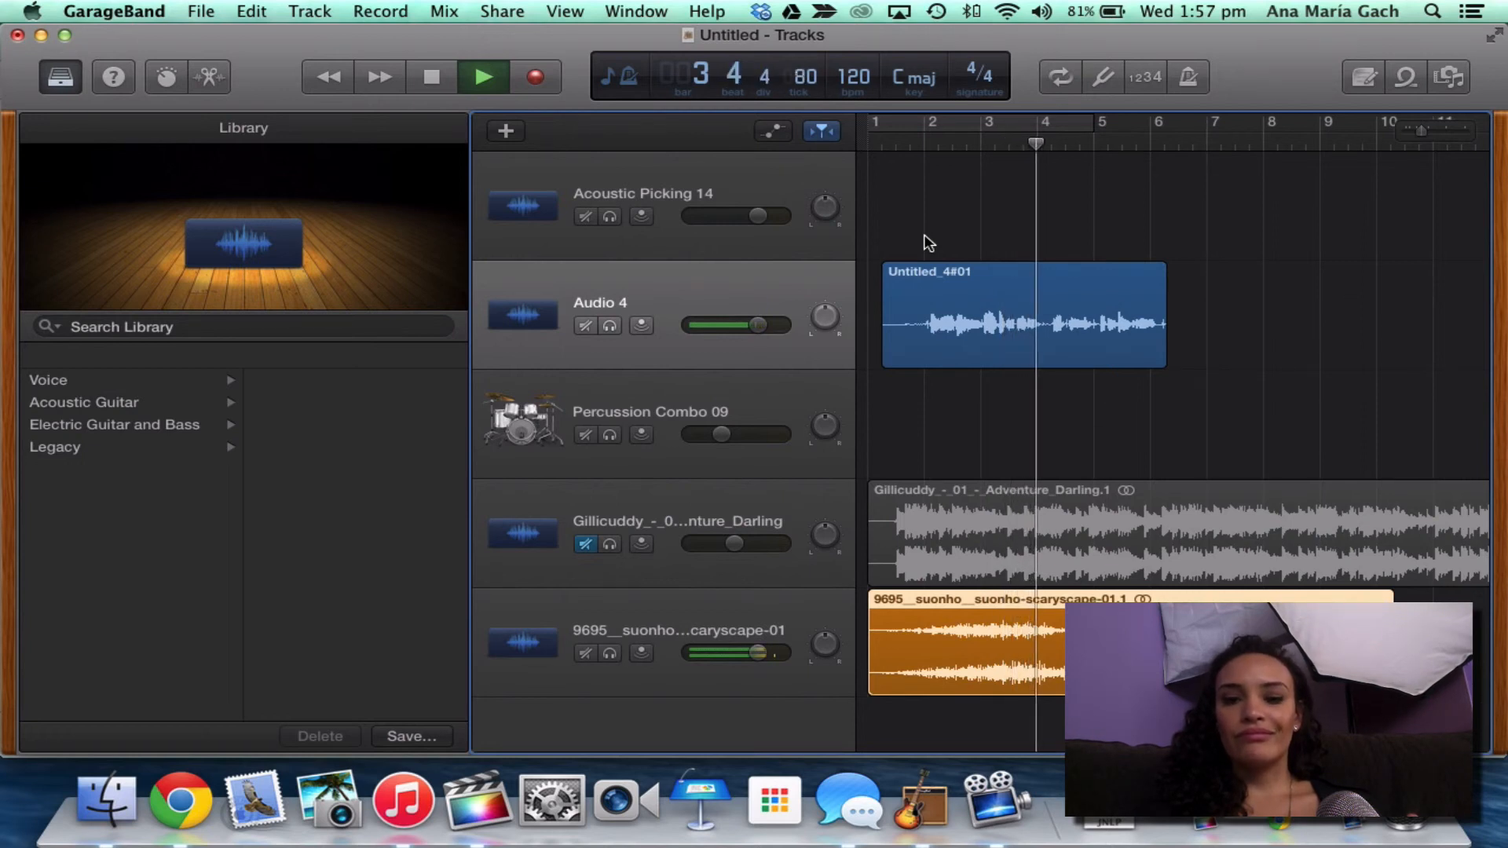
{"action": "key", "text": "space"}
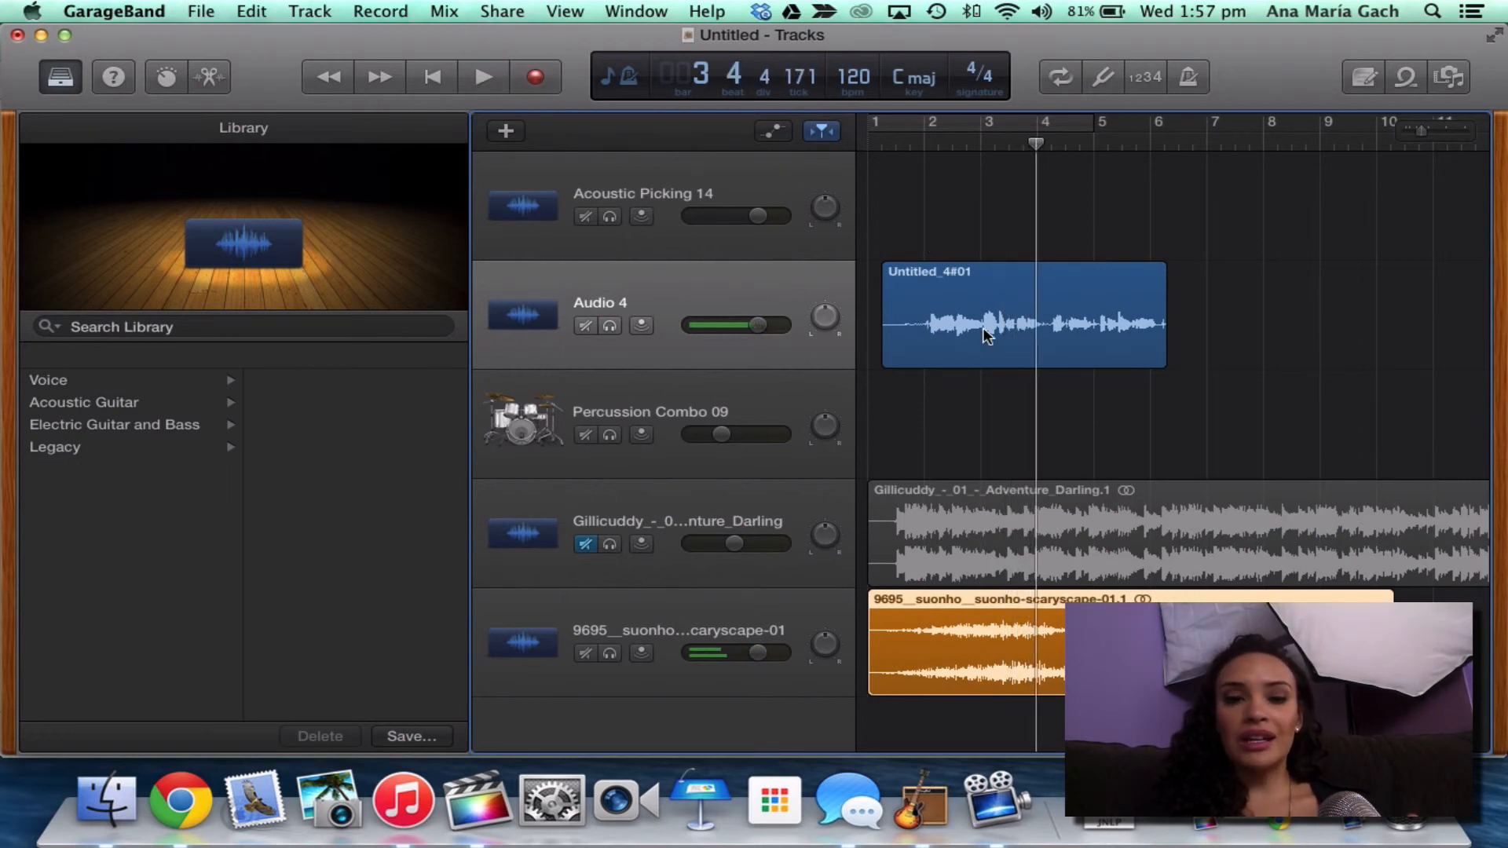